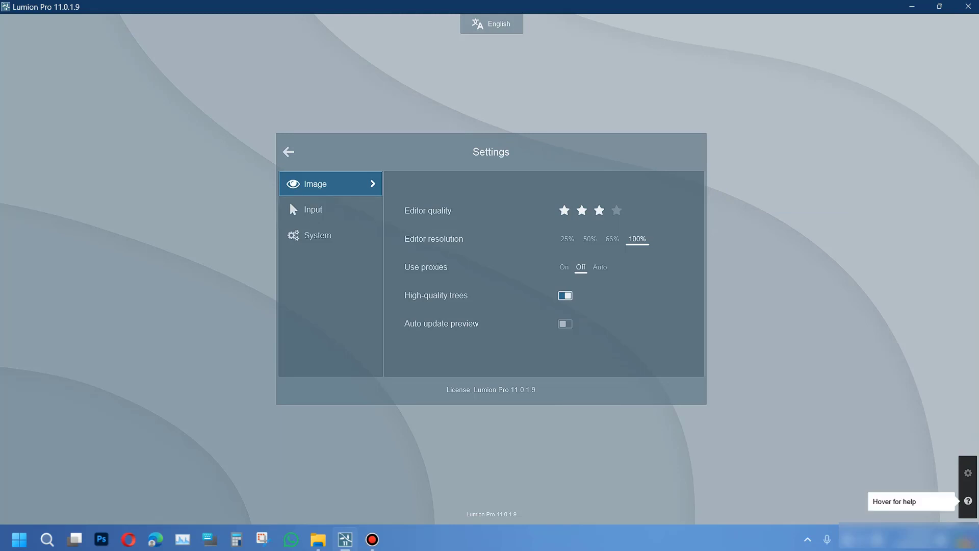
# Step: Set the editor quality to one star and the editor resolution to 50%
pyautogui.click(564, 210)
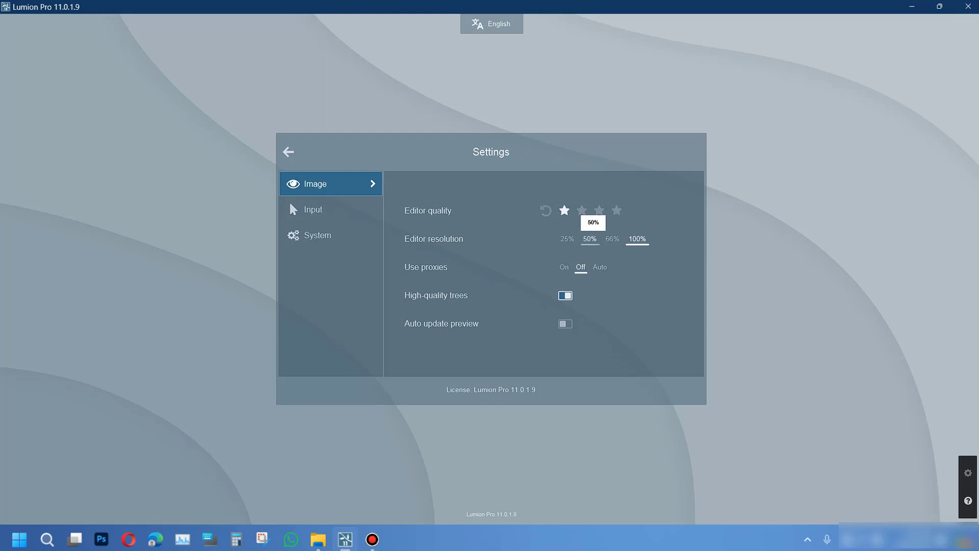
pyautogui.click(590, 238)
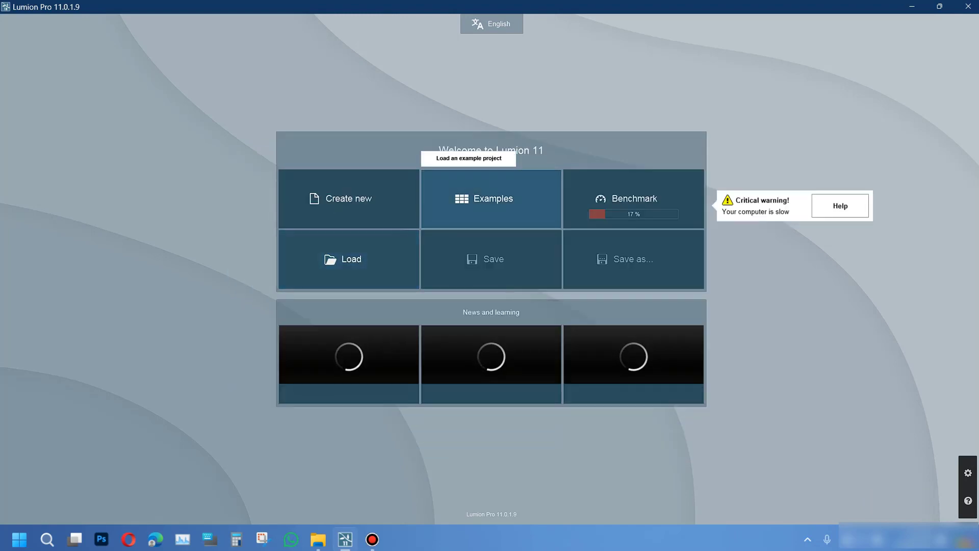
# Step: Load the example project with the dark building and terrace among trees, and start Tutorial 1: Camera Control
pyautogui.click(491, 199)
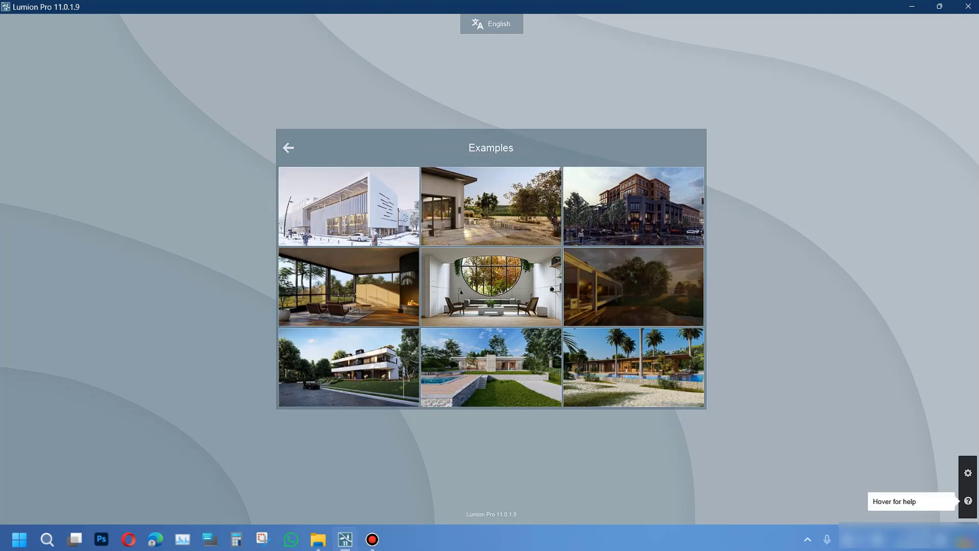
pyautogui.click(357, 208)
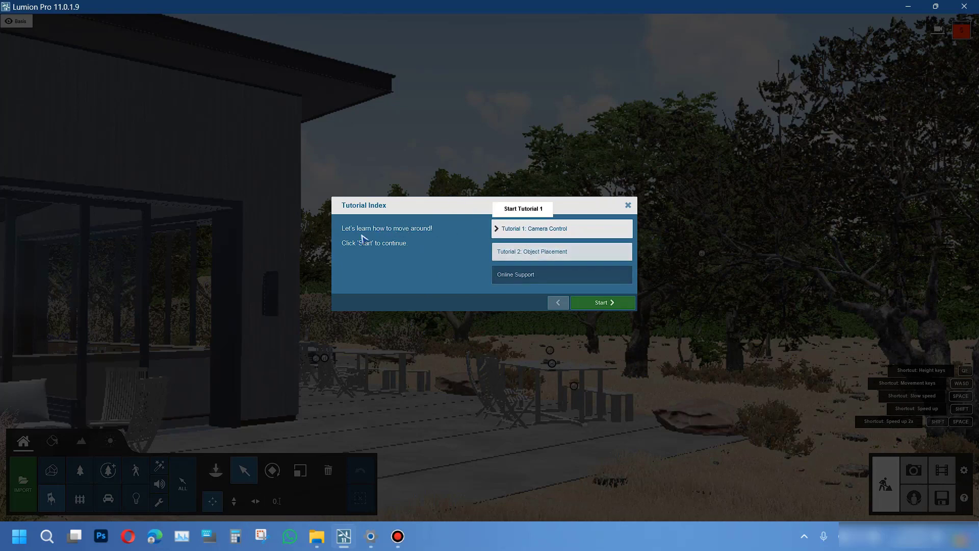
pyautogui.click(603, 303)
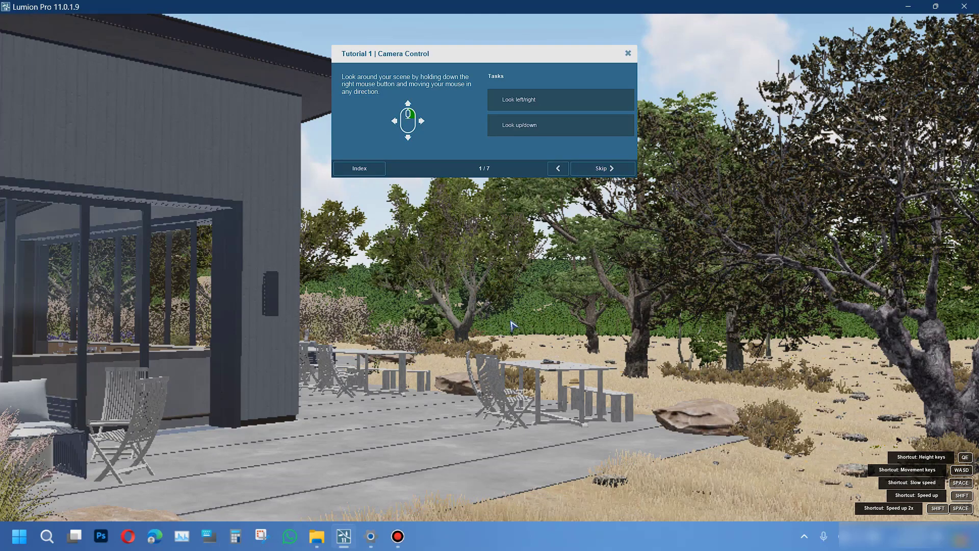
# Step: Explore the terrace scene by looking toward the trees and moving the camera backward and forward near the building
pyautogui.moveTo(585, 327); pyautogui.dragTo(499, 310, button='right')
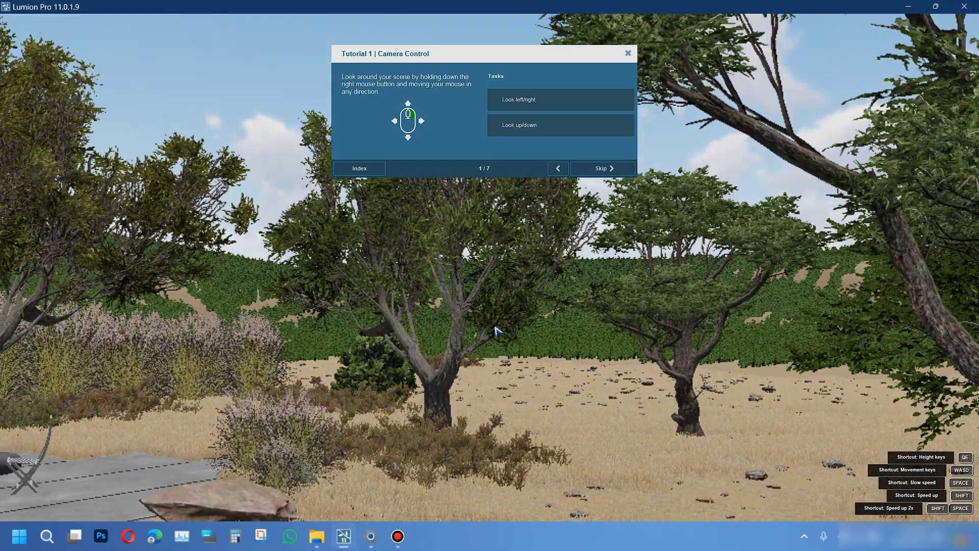
pyautogui.scroll(-5, 497, 331)
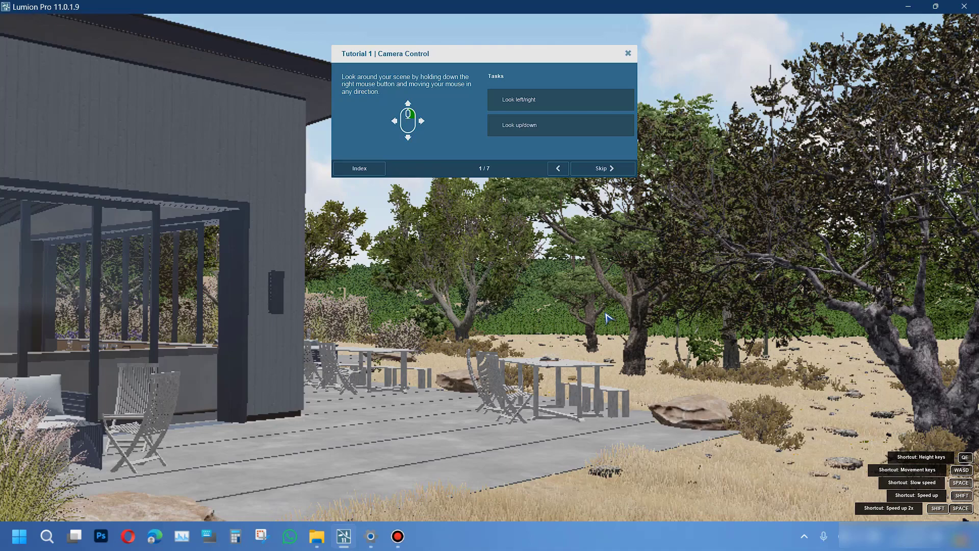
pyautogui.scroll(-5, 611, 336)
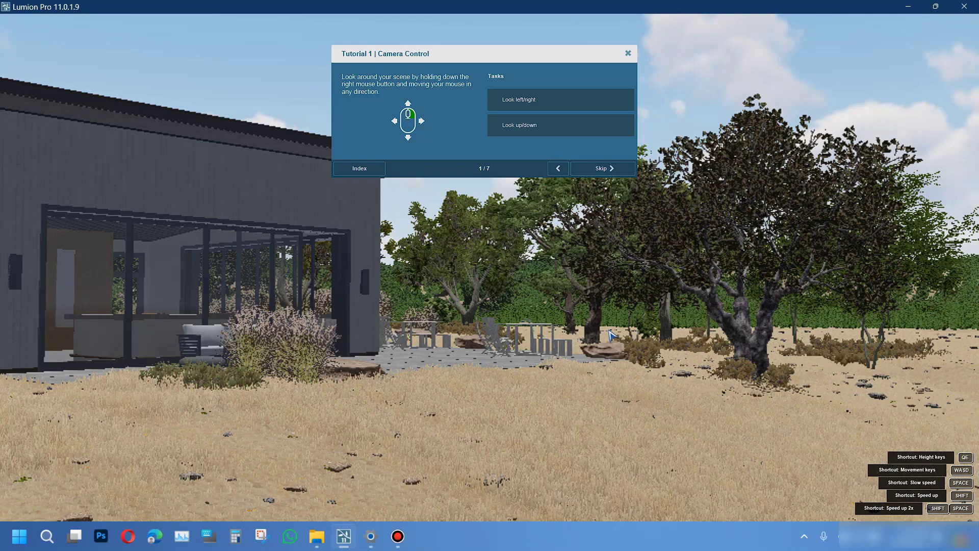
pyautogui.press('w')
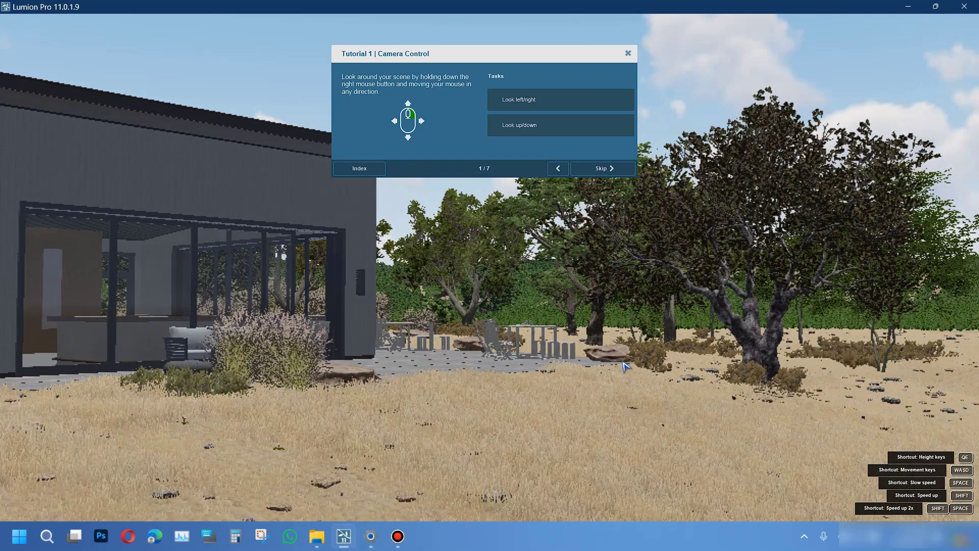
pyautogui.press('s')
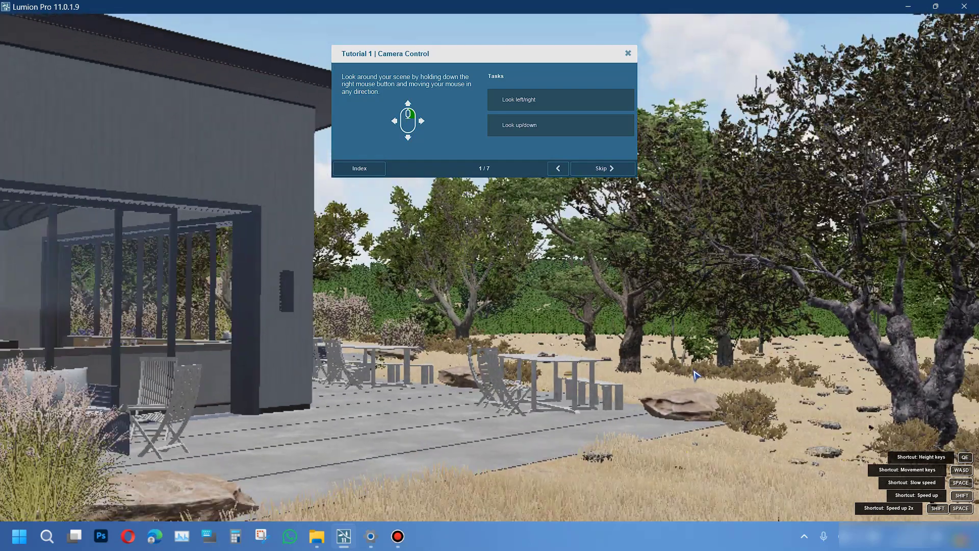
pyautogui.press('s')
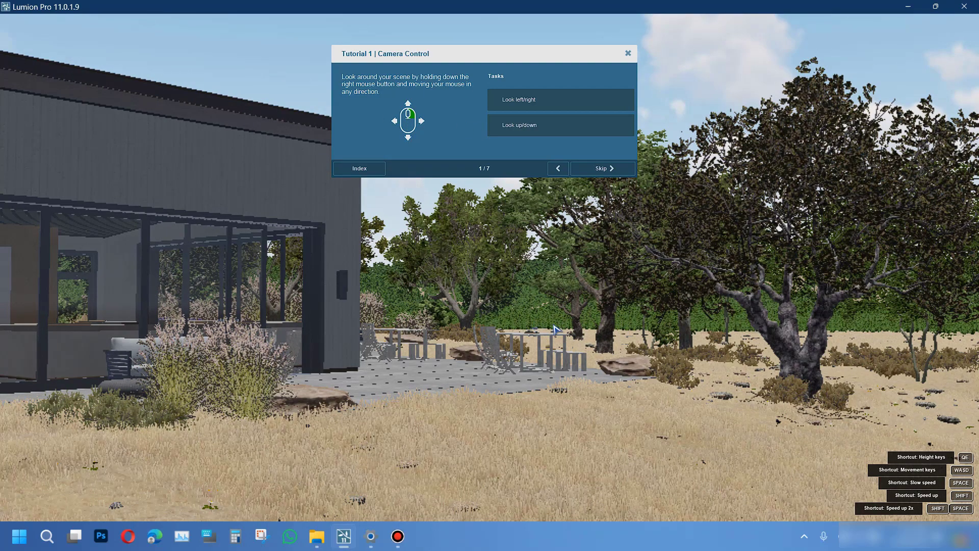
# Step: Complete the Look left/right and Look up/down tasks by turning the camera from the building toward the vineyard hills
pyautogui.moveTo(566, 252); pyautogui.dragTo(523, 269, button='right')
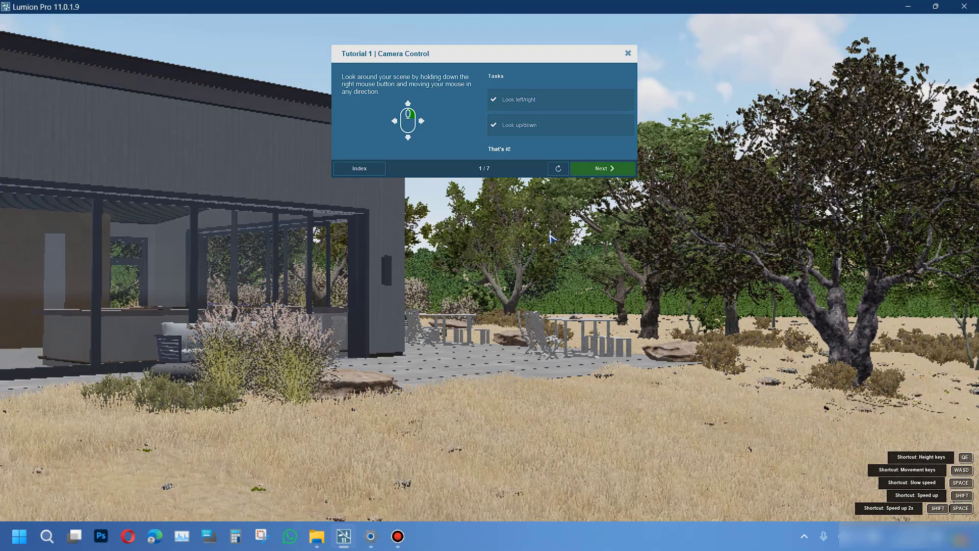
pyautogui.moveTo(522, 270); pyautogui.dragTo(439, 269, button='right')
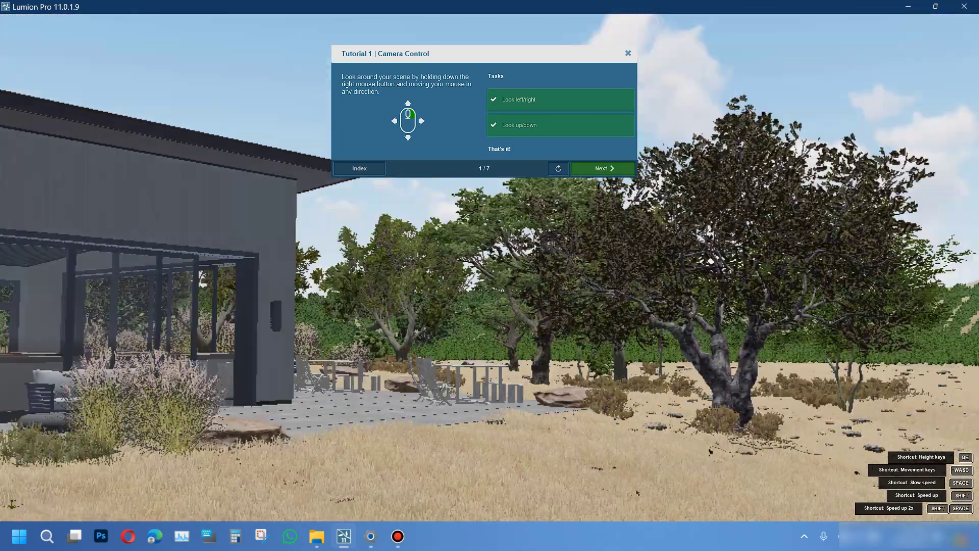
pyautogui.moveTo(438, 242); pyautogui.dragTo(526, 245, button='right')
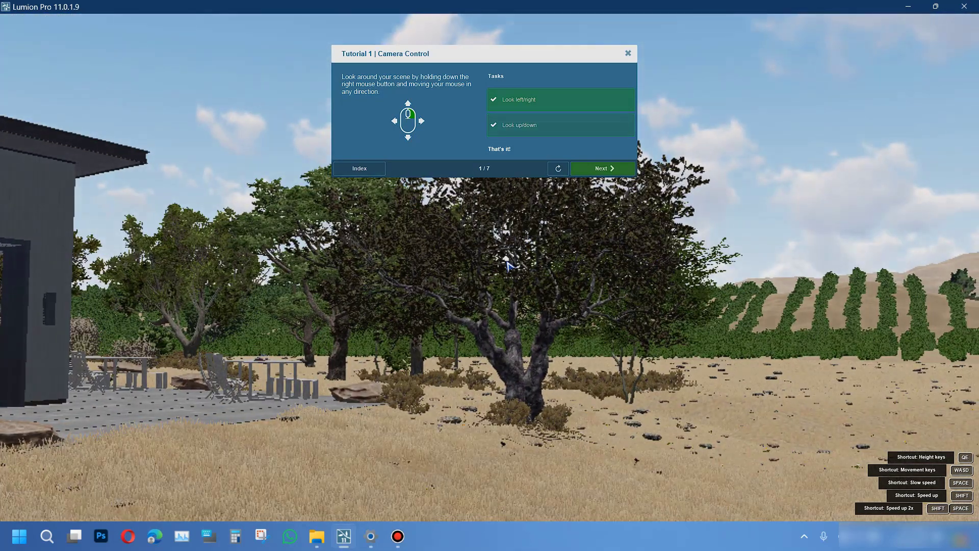
pyautogui.moveTo(454, 251); pyautogui.dragTo(514, 252, button='right')
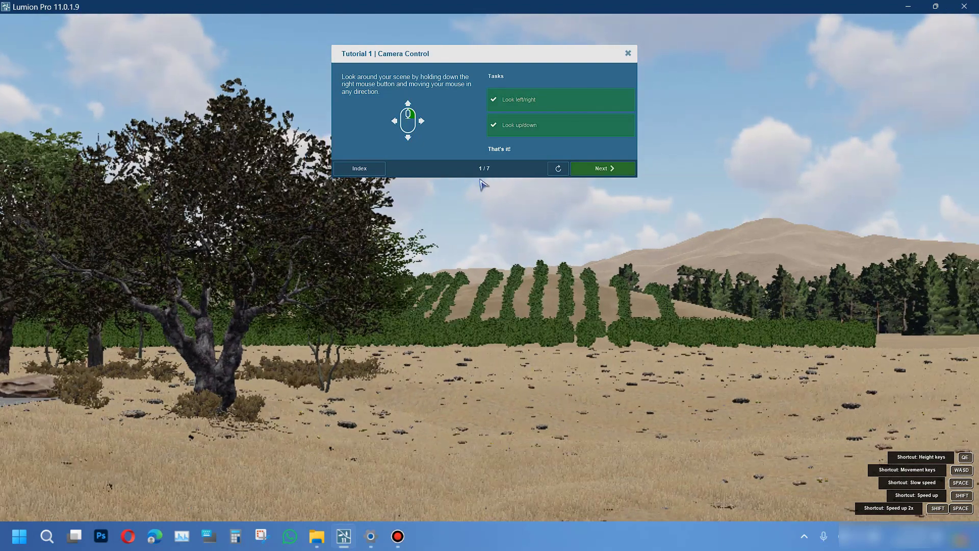
# Step: Advance to page 2 of the tutorial and complete its move forward, right, left and backward tasks
pyautogui.click(603, 169)
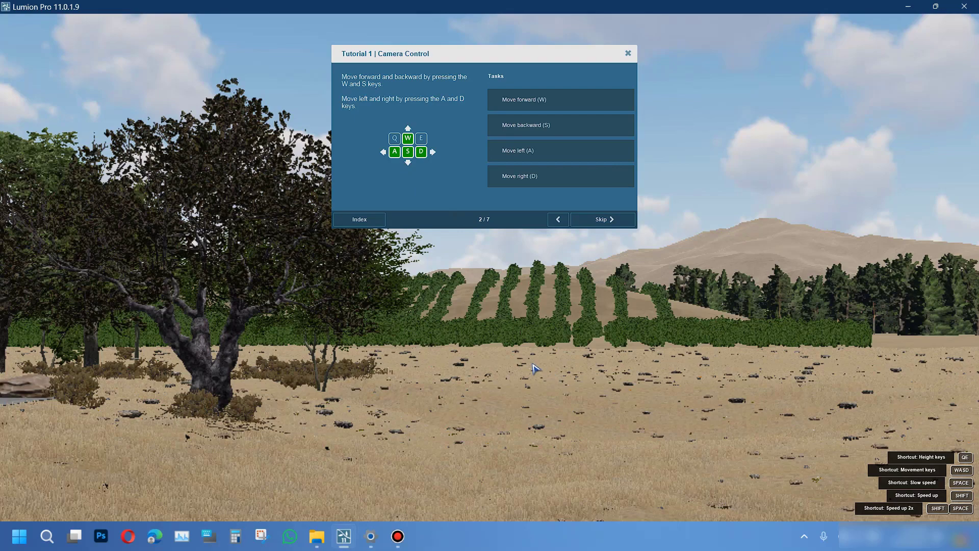
pyautogui.press('w')
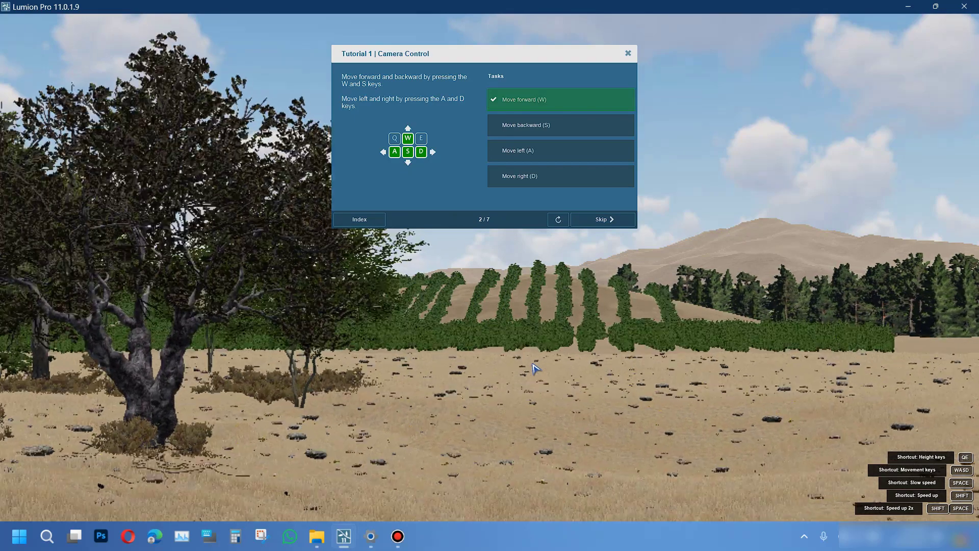
pyautogui.press('w')
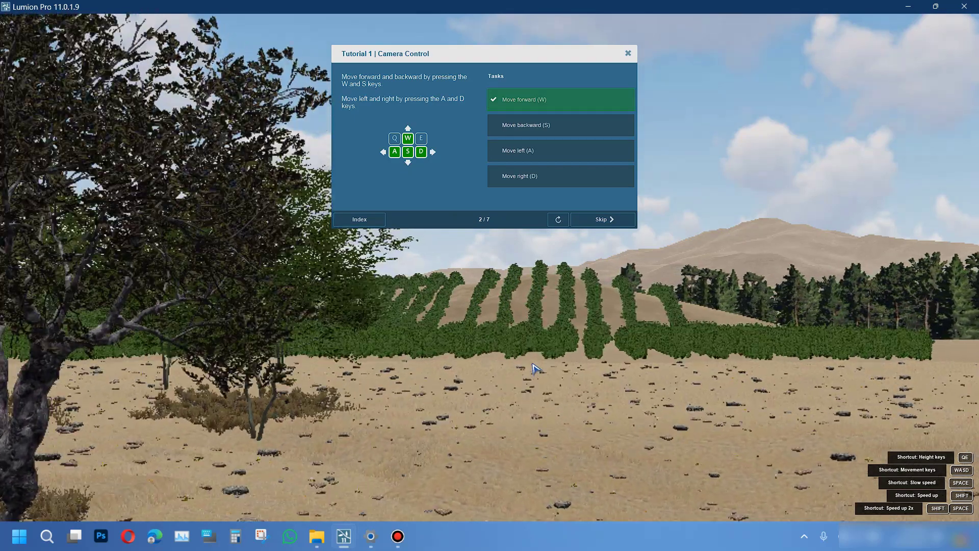
pyautogui.press('d')
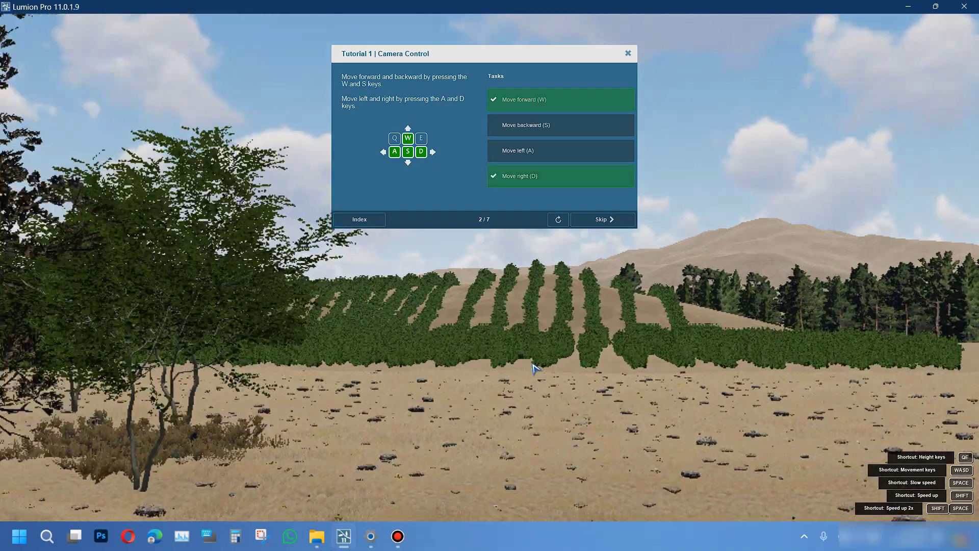
pyautogui.press('a')
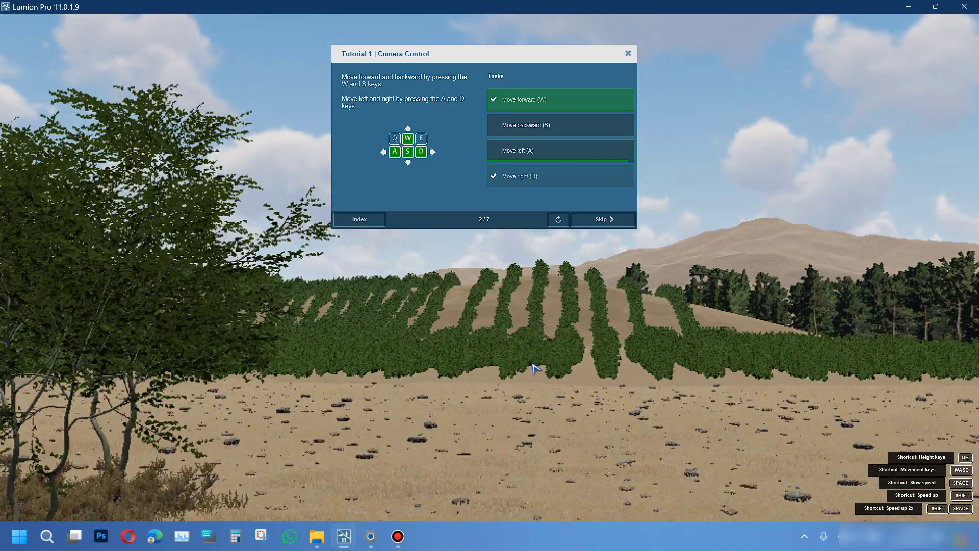
pyautogui.press('d')
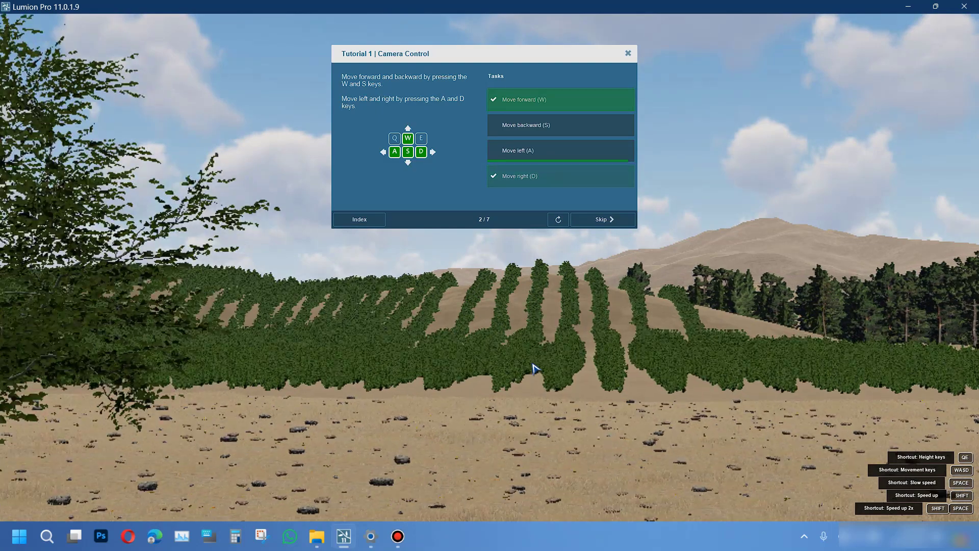
pyautogui.press('w')
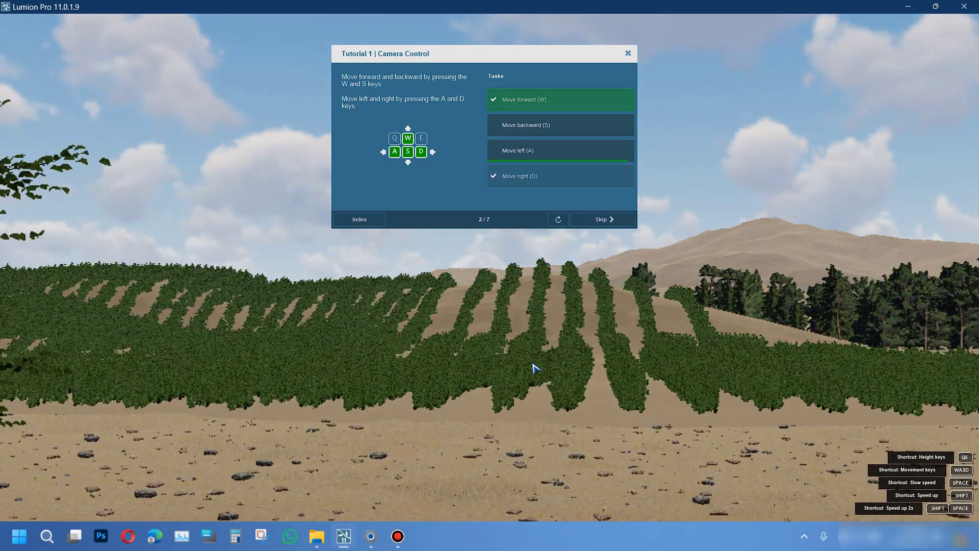
pyautogui.press('a')
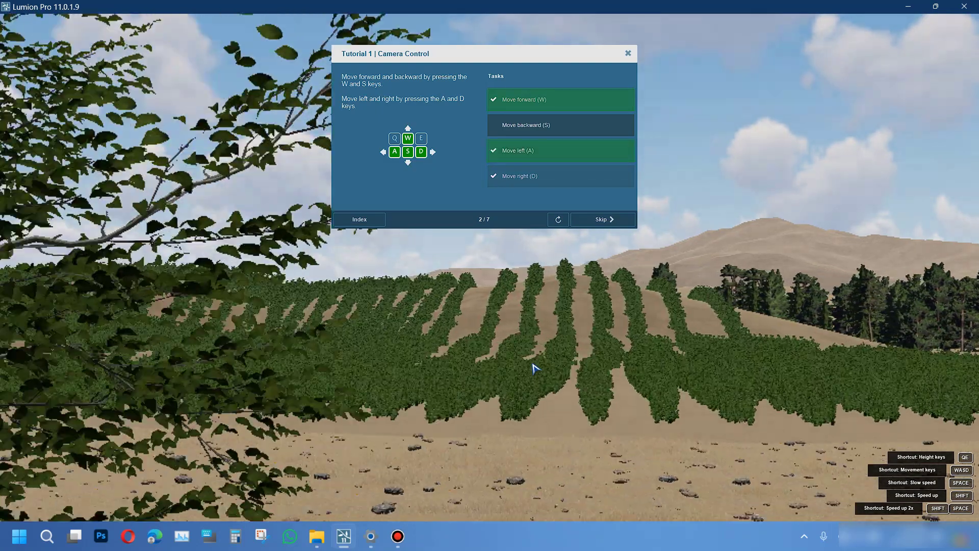
pyautogui.press('s')
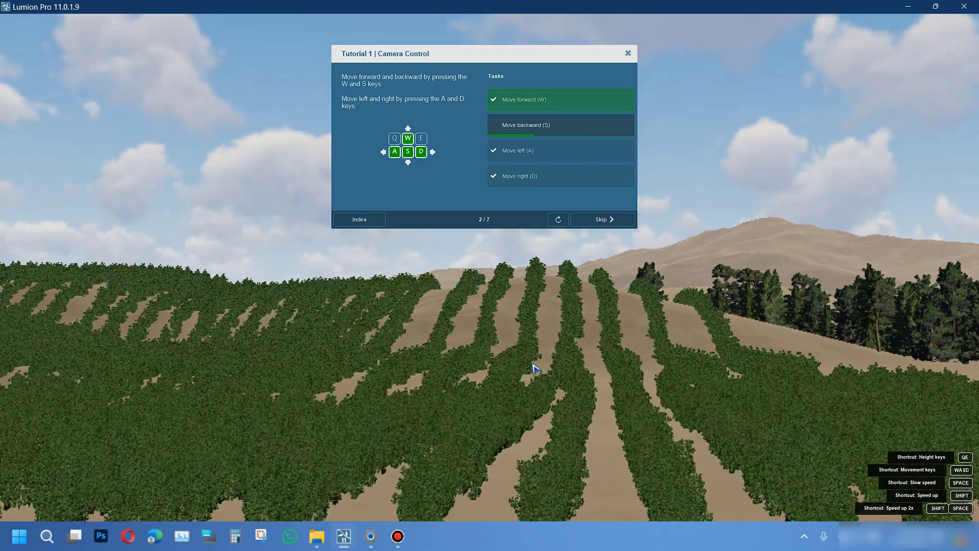
pyautogui.press('s')
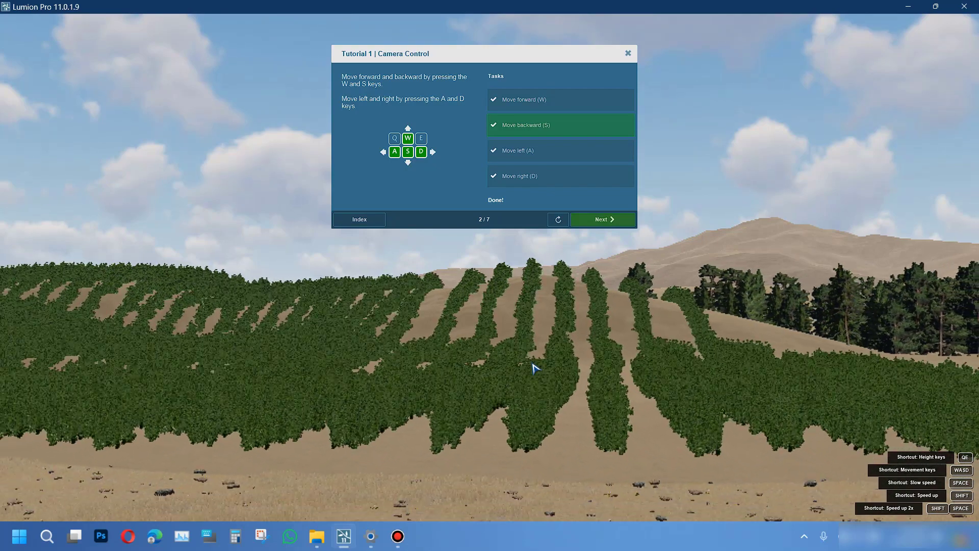
# Step: Practise combining camera movement with looking around to examine the vineyard rows, the sky and the grassy ground
pyautogui.press('w')
pyautogui.moveTo(443, 326); pyautogui.dragTo(639, 374, button='right')
pyautogui.press('s')
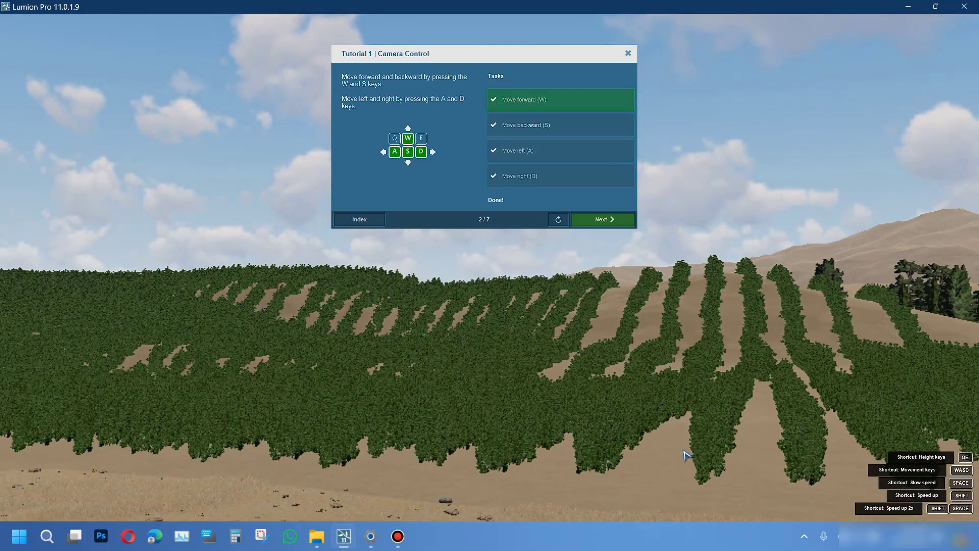
pyautogui.moveTo(639, 375); pyautogui.dragTo(561, 217, button='right')
pyautogui.press('w')
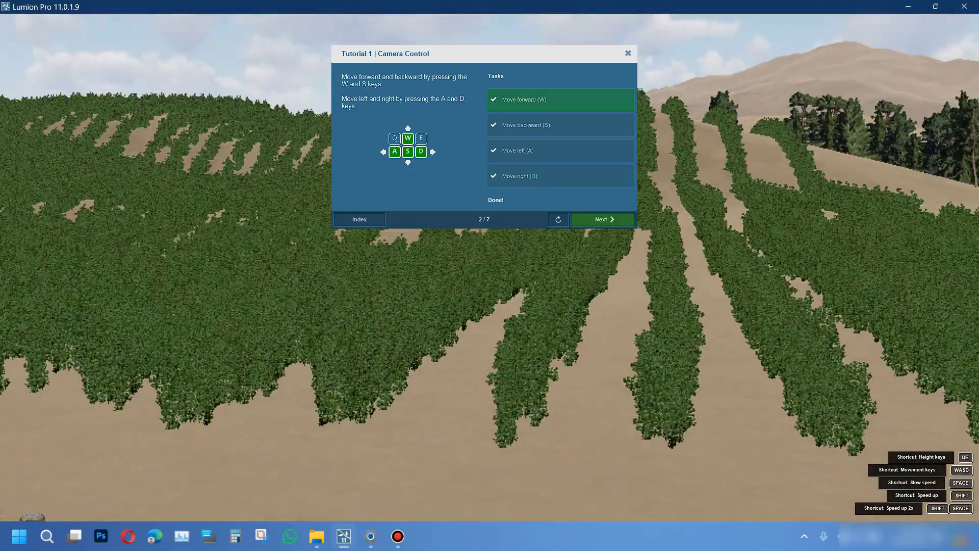
pyautogui.press('w')
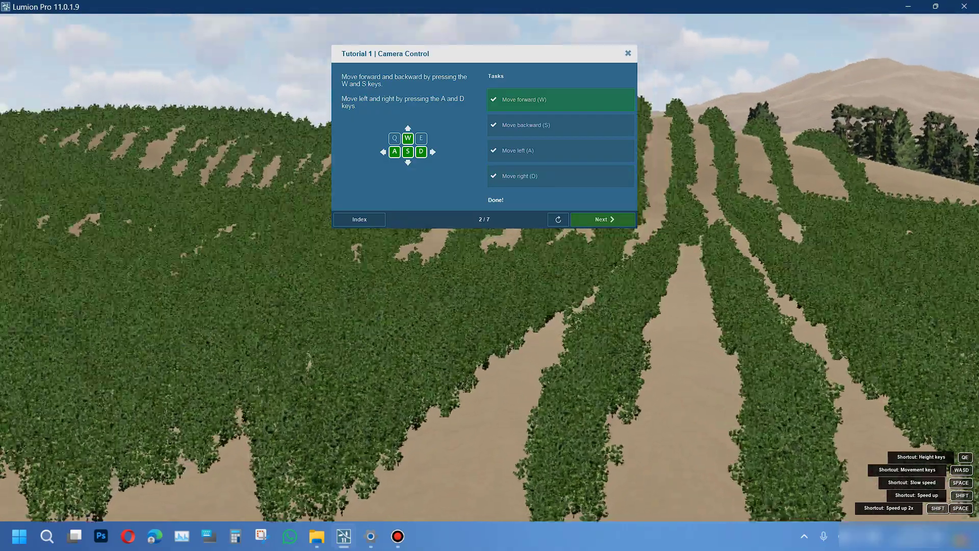
pyautogui.moveTo(582, 403); pyautogui.dragTo(603, 378, button='right')
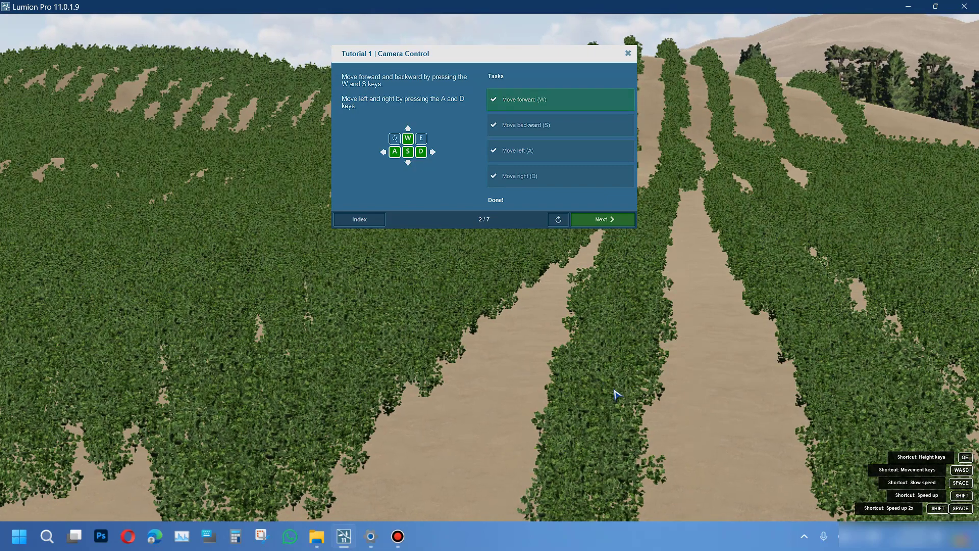
pyautogui.moveTo(603, 306); pyautogui.dragTo(618, 388, button='right')
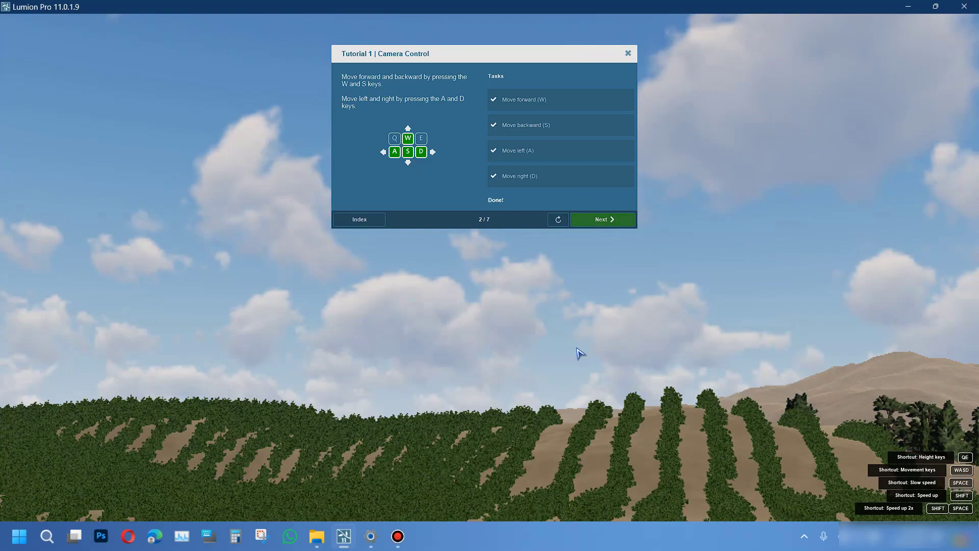
pyautogui.moveTo(547, 286); pyautogui.dragTo(590, 397, button='right')
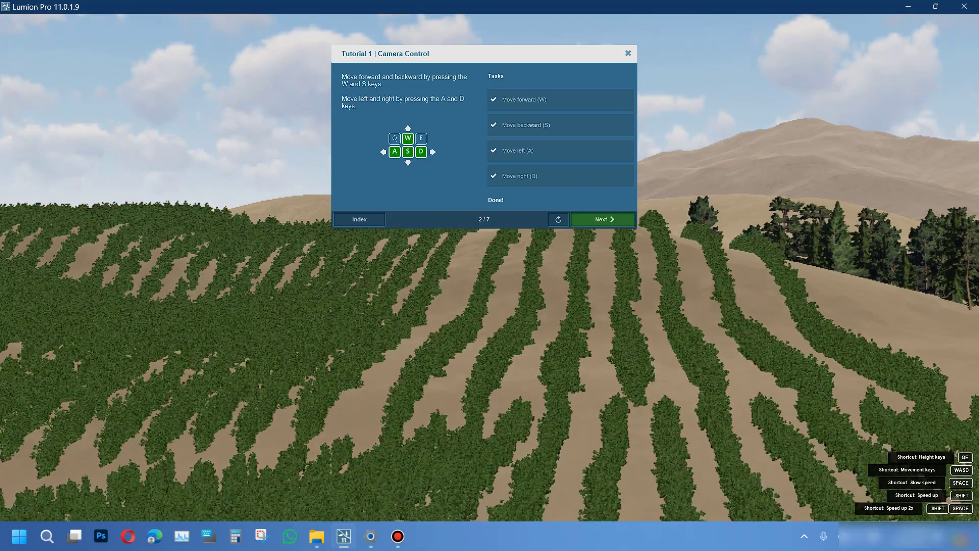
pyautogui.press('s')
pyautogui.moveTo(589, 397); pyautogui.dragTo(428, 396, button='right')
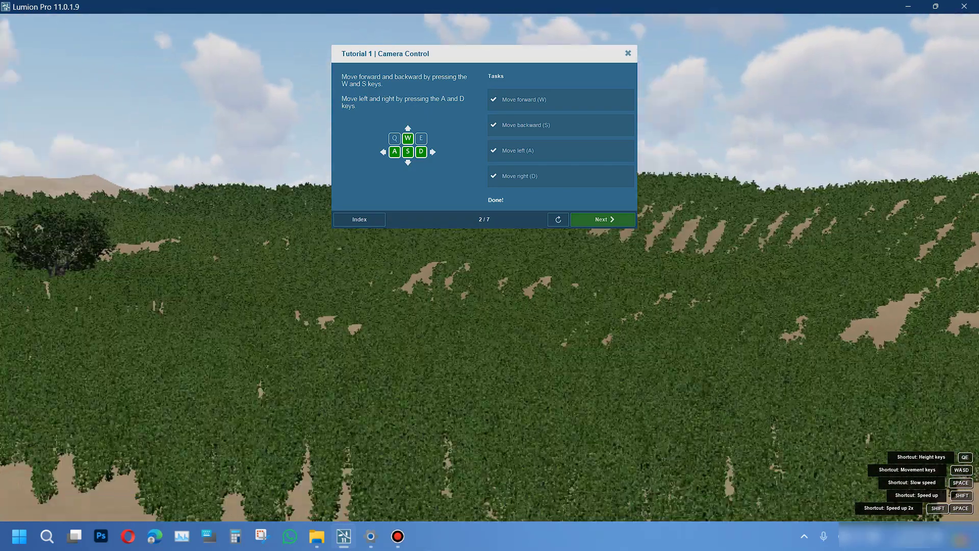
pyautogui.moveTo(512, 443); pyautogui.dragTo(465, 408, button='right')
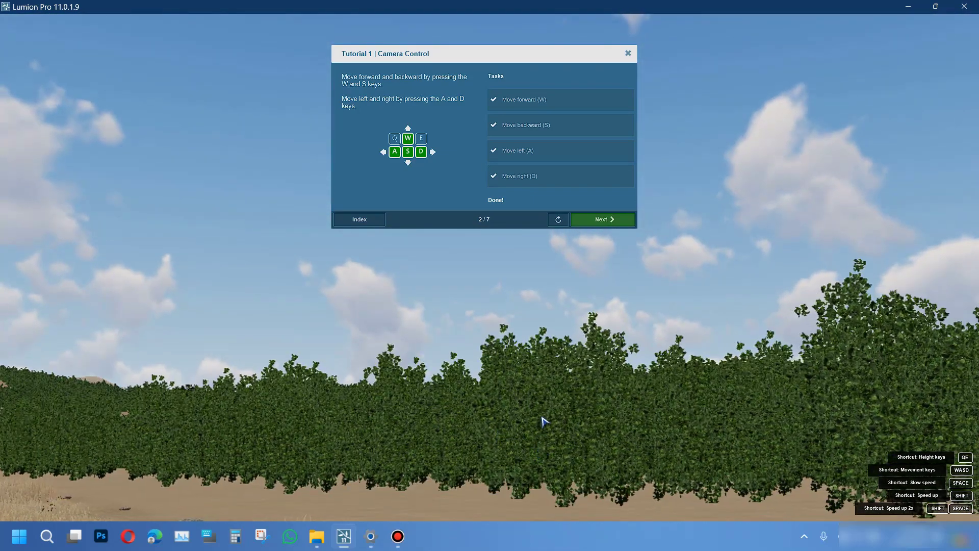
pyautogui.moveTo(542, 421); pyautogui.dragTo(571, 426, button='right')
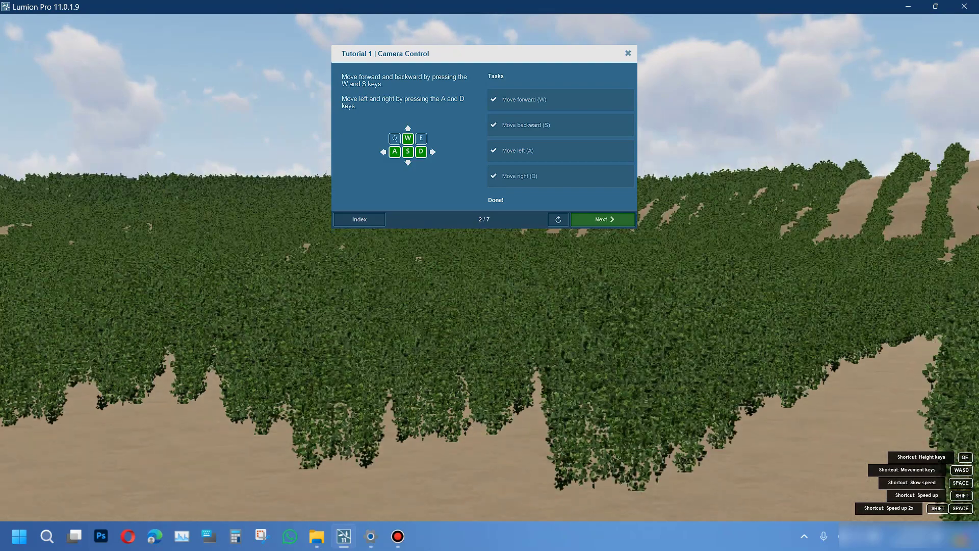
pyautogui.moveTo(554, 388); pyautogui.dragTo(618, 336, button='right')
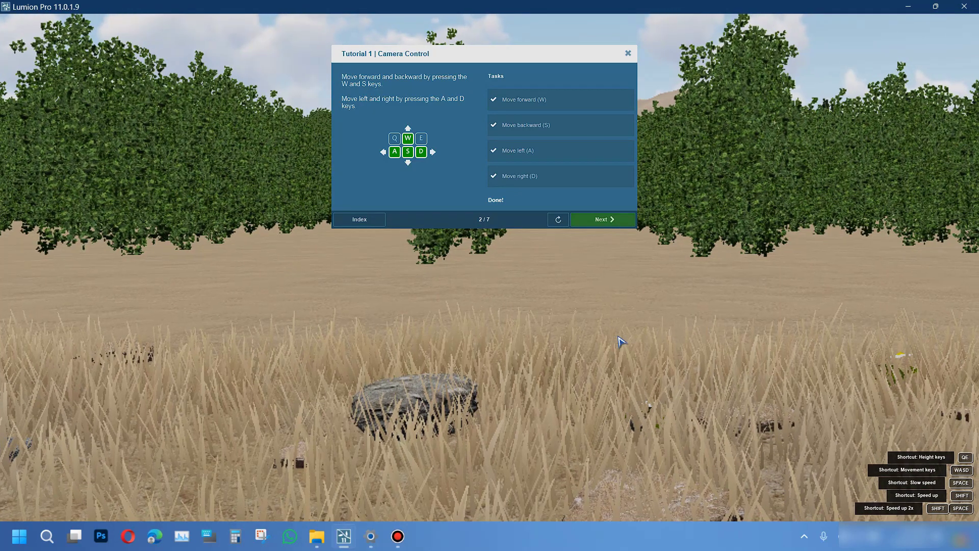
# Step: Advance to page 3 of the tutorial and complete its move down and move up tasks, raising the camera above the vineyard
pyautogui.click(617, 220)
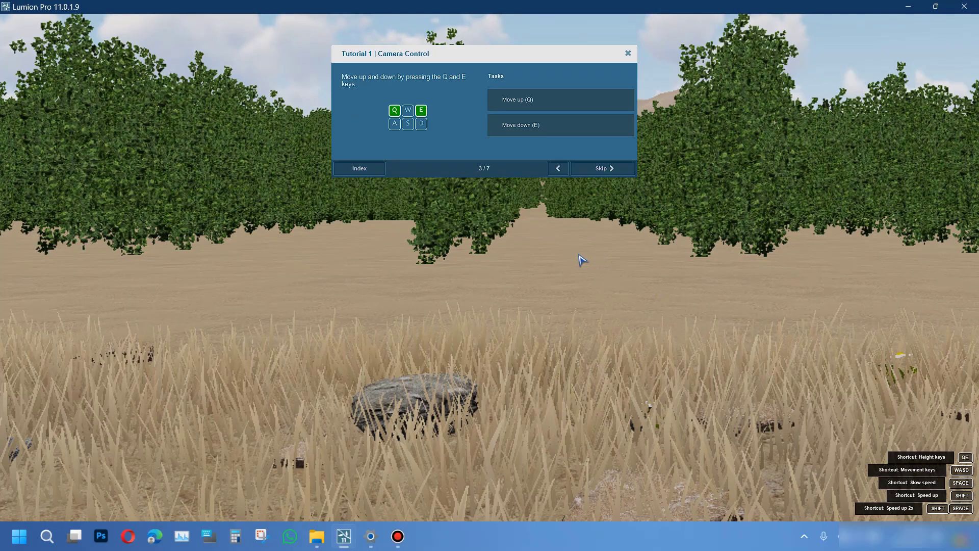
pyautogui.press('e')
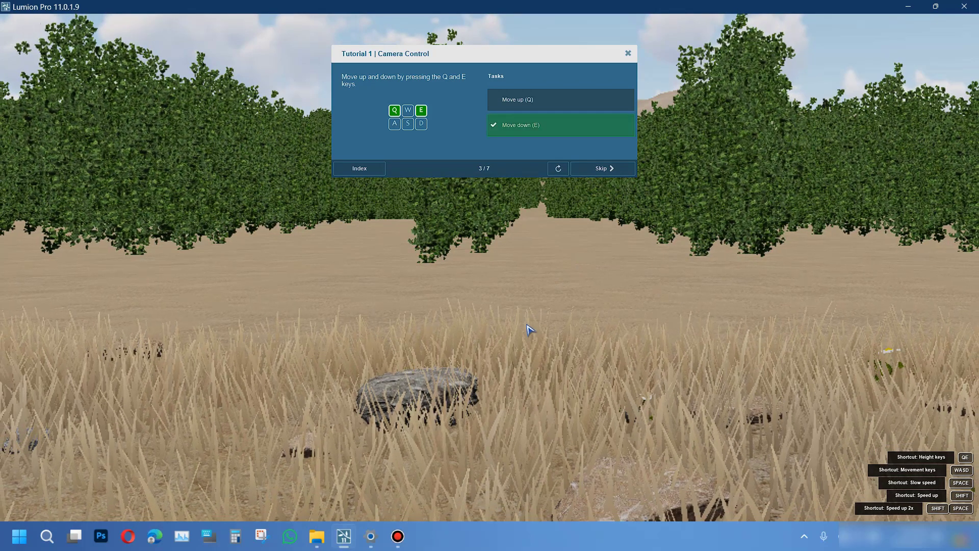
pyautogui.press('q')
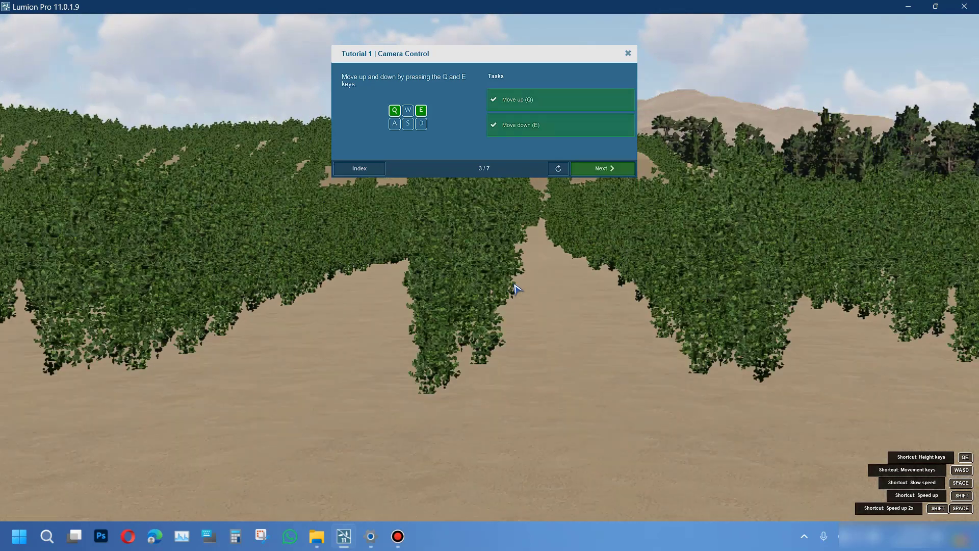
pyautogui.press('q')
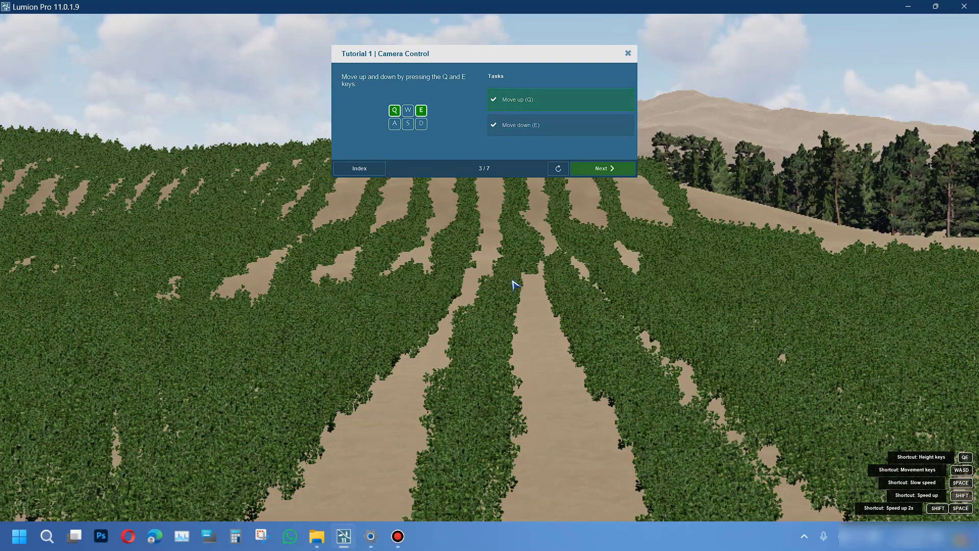
# Step: Advance to page 4 and complete the Move while holding SHIFT task by travelling quickly forward along the vineyard rows
pyautogui.click(624, 169)
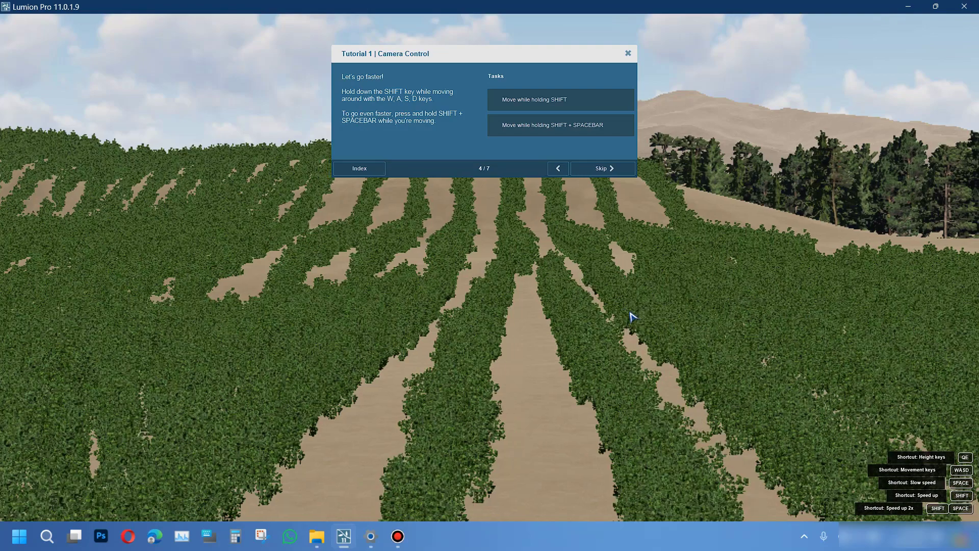
pyautogui.hotkey('shift', 'w')
pyautogui.hotkey('shift', 'w')
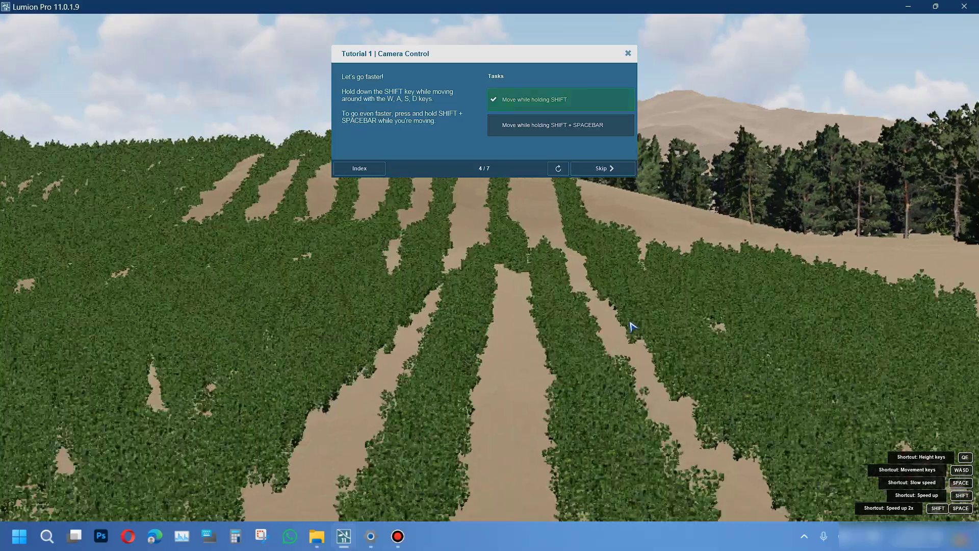
pyautogui.hotkey('shift', 'w')
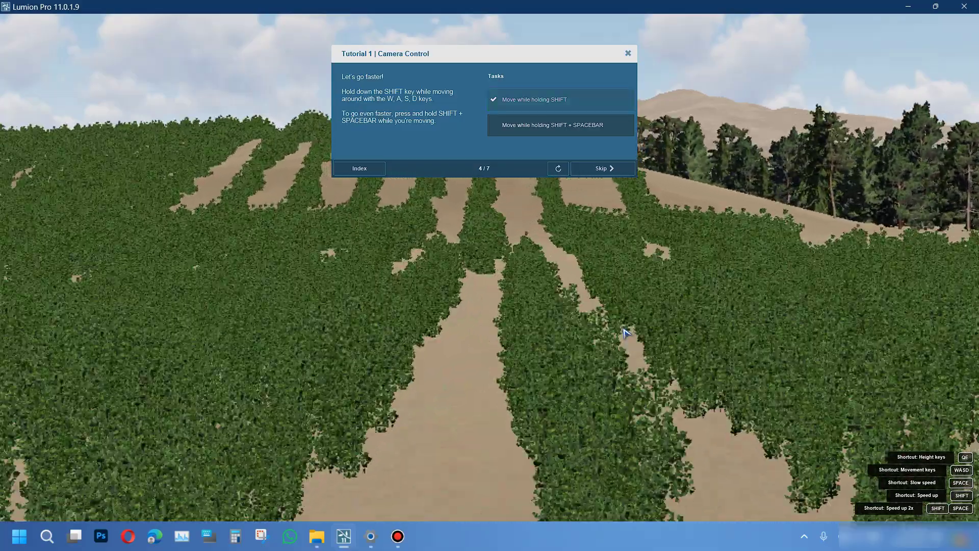
pyautogui.hotkey('shift', 'w')
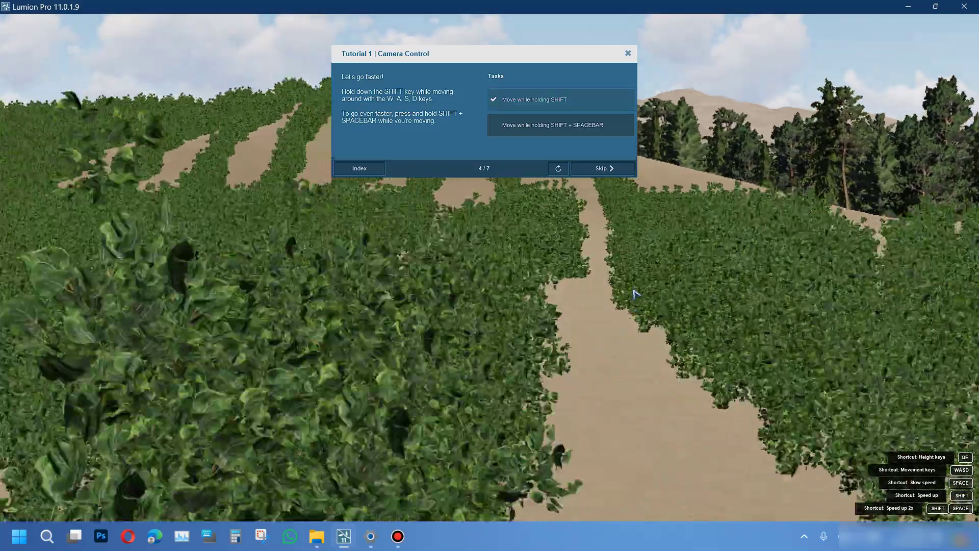
pyautogui.hotkey('shift', 'w')
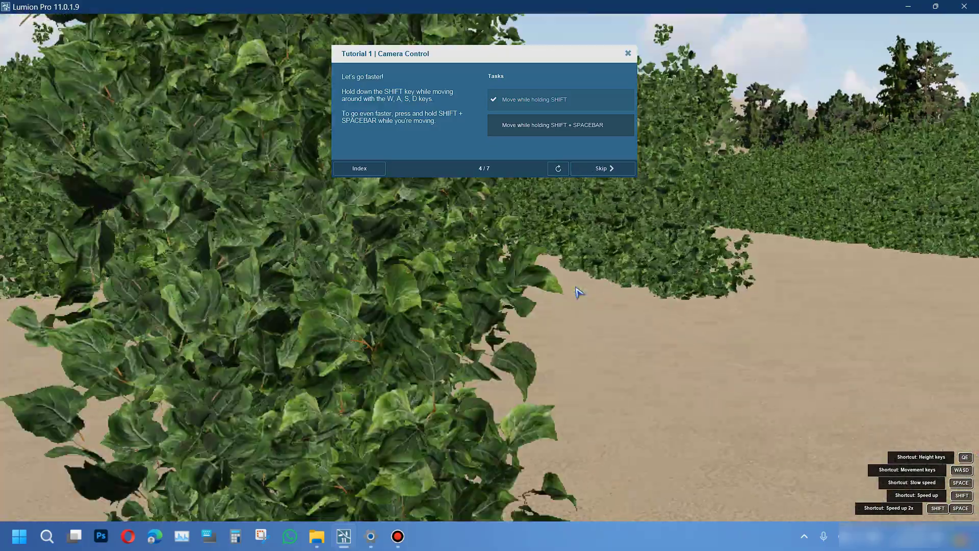
pyautogui.hotkey('shift', 'w')
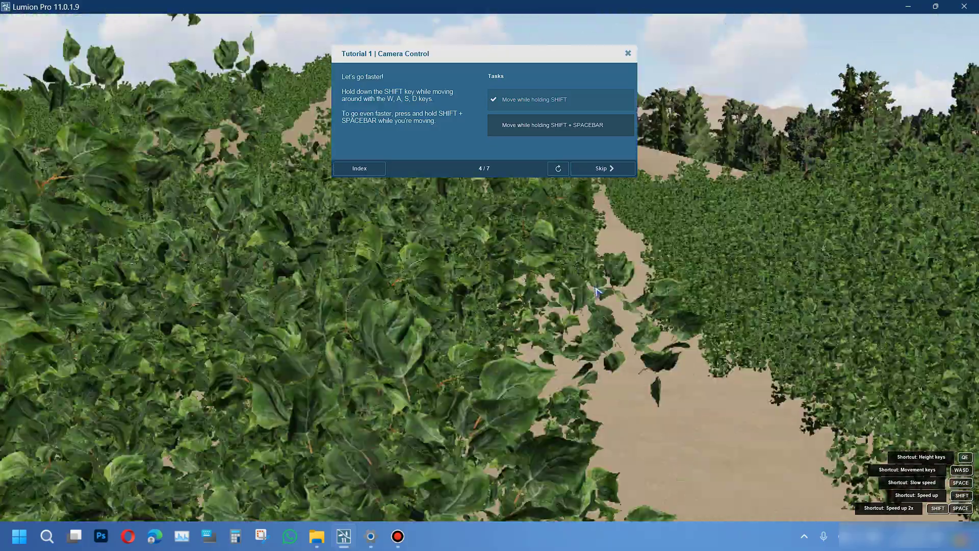
# Step: Turn the camera away from the vineyard rows and move at fast speed past the vines onto the open sand
pyautogui.moveTo(619, 286)
pyautogui.mouseDown(button='right')
pyautogui.moveTo(566, 285)
pyautogui.moveTo(633, 285)
pyautogui.mouseUp(button='right')
pyautogui.hotkey('shift', 'w')
pyautogui.moveTo(357, 305); pyautogui.dragTo(544, 310, button='right')
pyautogui.hotkey('shift', 'w')
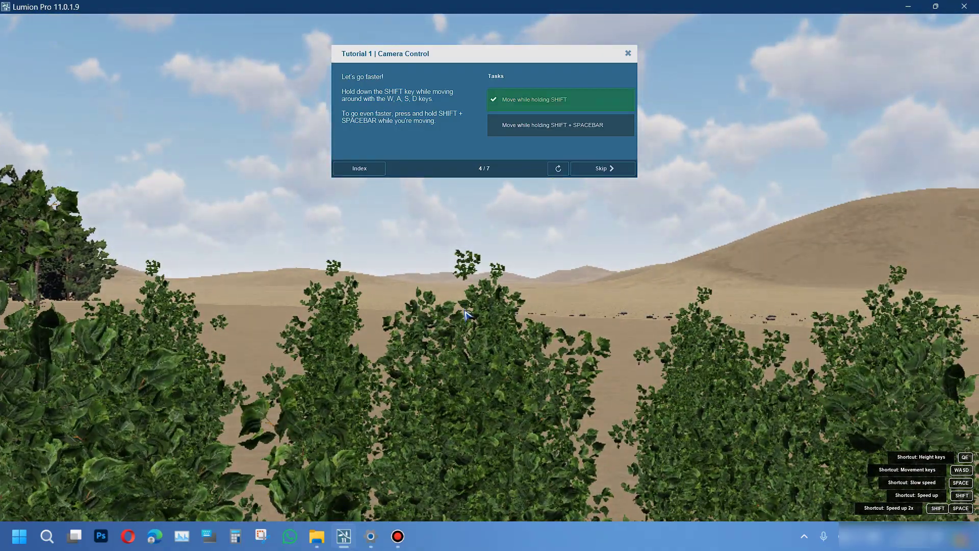
pyautogui.hotkey('shift', 'w')
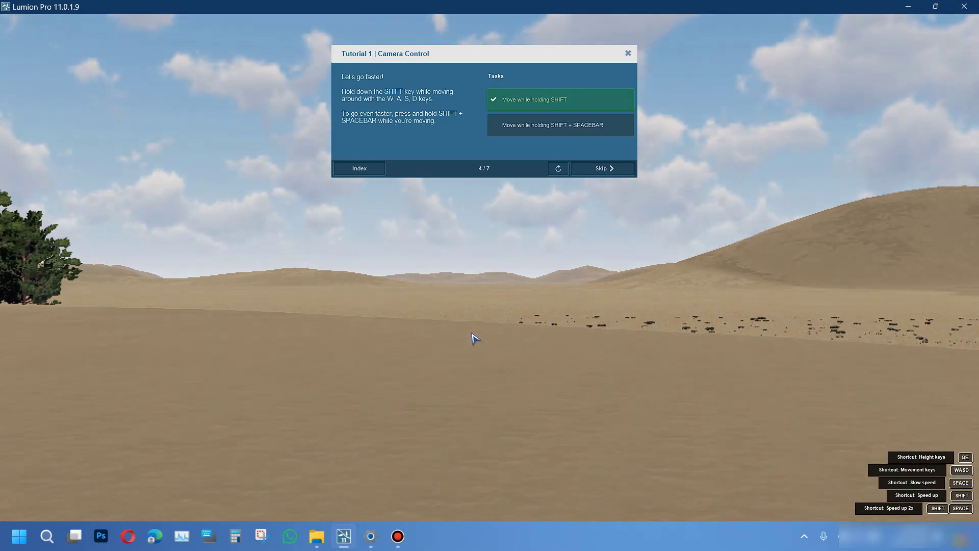
# Step: Look around the desert hills, turn to the pine trees and move up to them at fast speed
pyautogui.moveTo(489, 286); pyautogui.dragTo(545, 322, button='right')
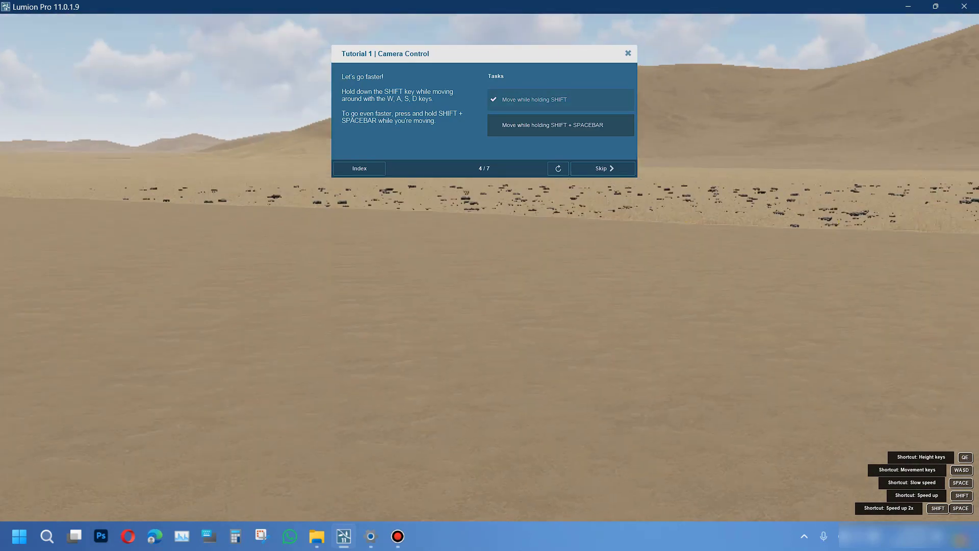
pyautogui.moveTo(492, 378); pyautogui.dragTo(479, 341, button='right')
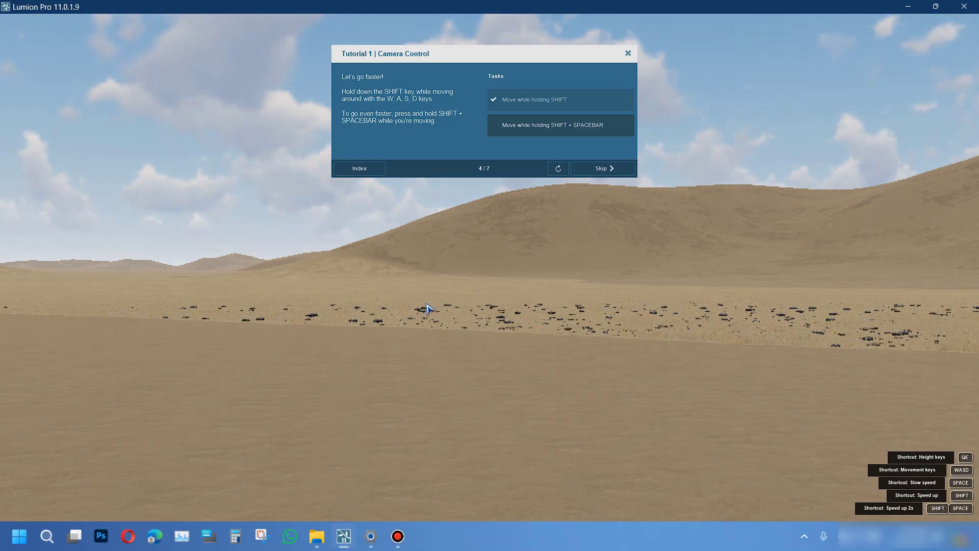
pyautogui.moveTo(533, 349); pyautogui.dragTo(373, 361, button='right')
pyautogui.hotkey('shift', 'w')
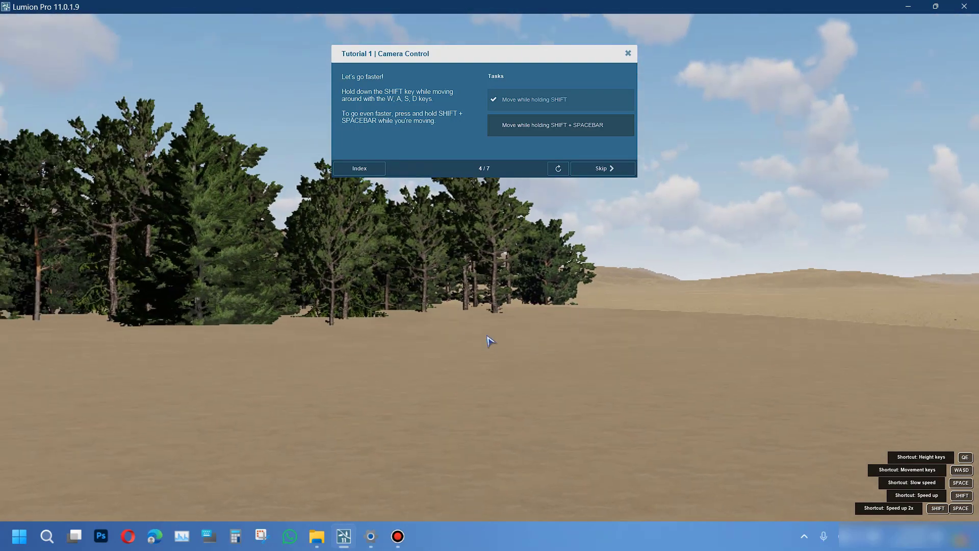
pyautogui.hotkey('shift', 'w')
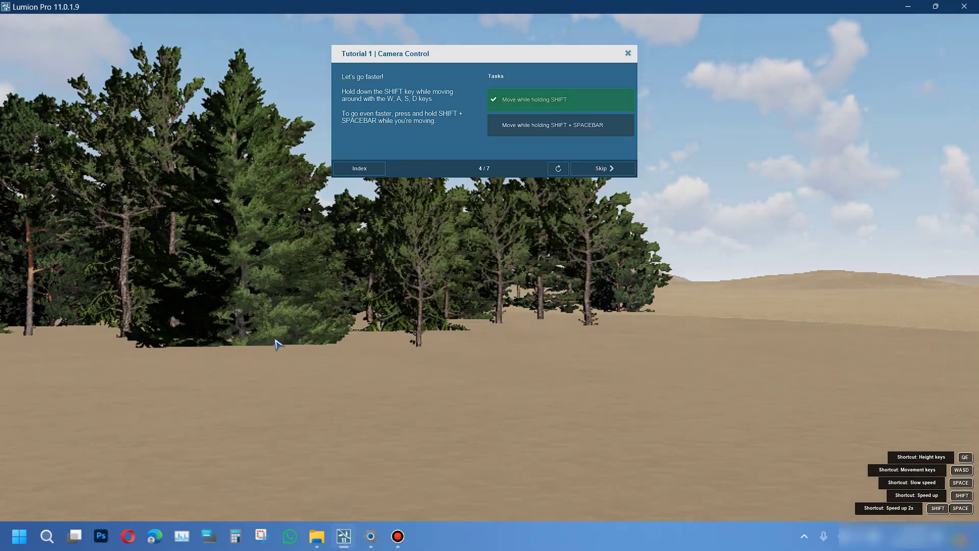
pyautogui.hotkey('shift', 'w')
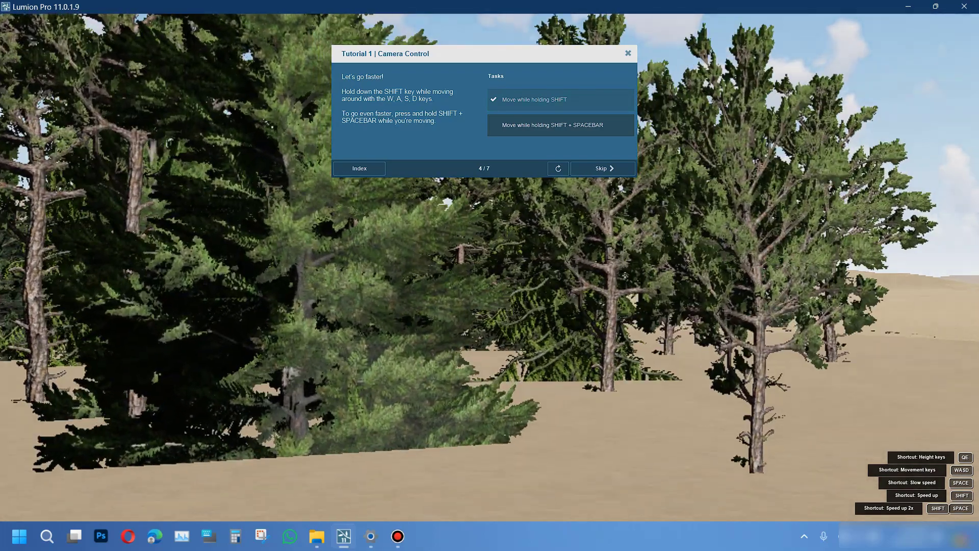
pyautogui.moveTo(377, 378); pyautogui.dragTo(311, 317, button='right')
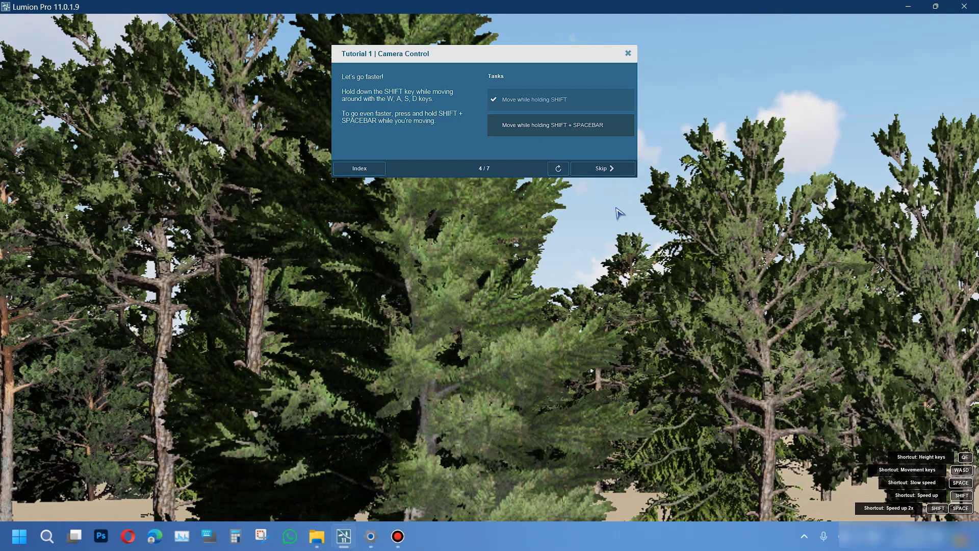
# Step: Turn from the pines toward the desert hills and move forward to the rock-strewn field, comparing normal and fast speed
pyautogui.moveTo(611, 264); pyautogui.dragTo(441, 239, button='right')
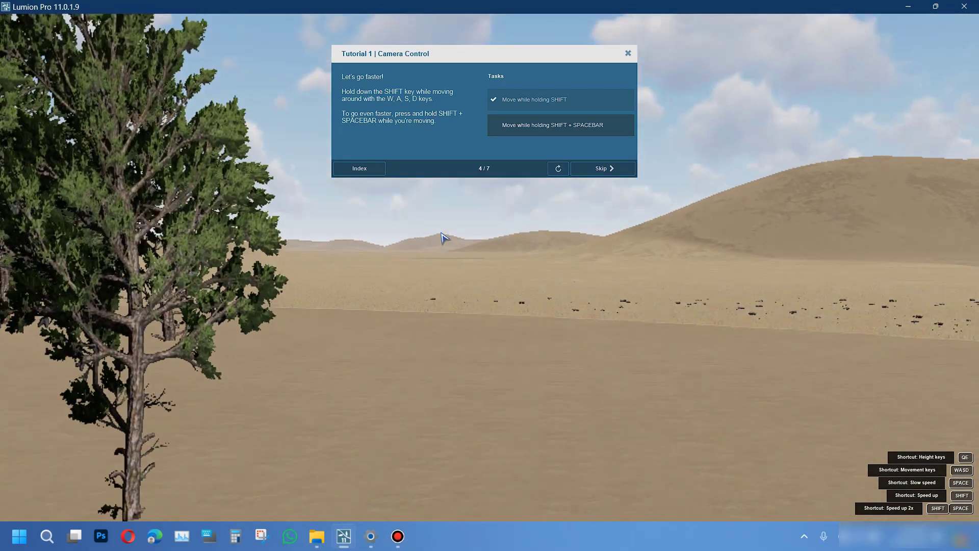
pyautogui.press('w')
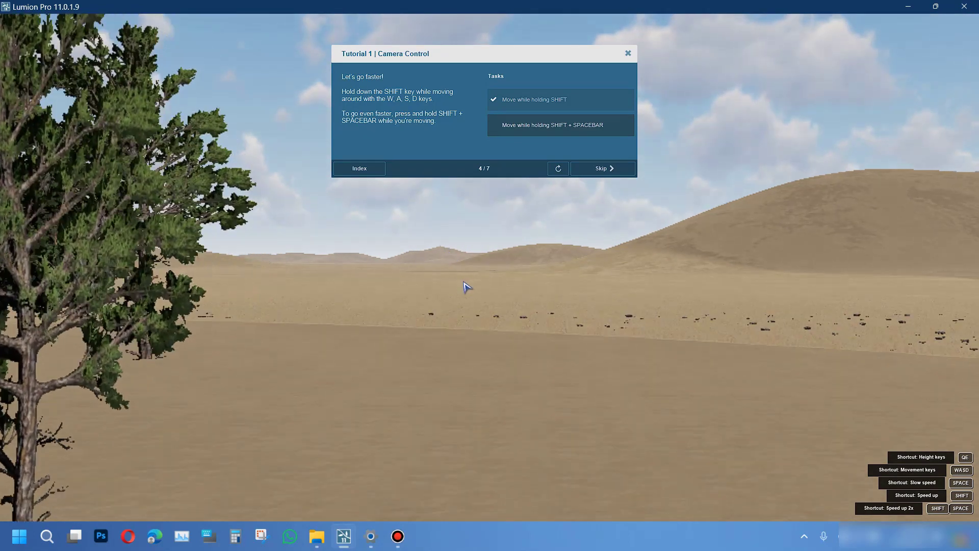
pyautogui.press('w')
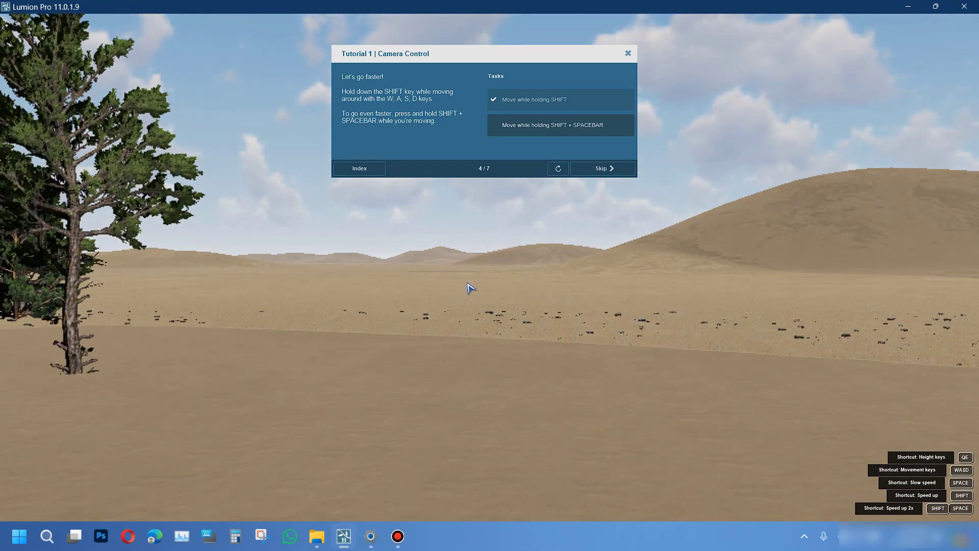
pyautogui.hotkey('shift', 'w')
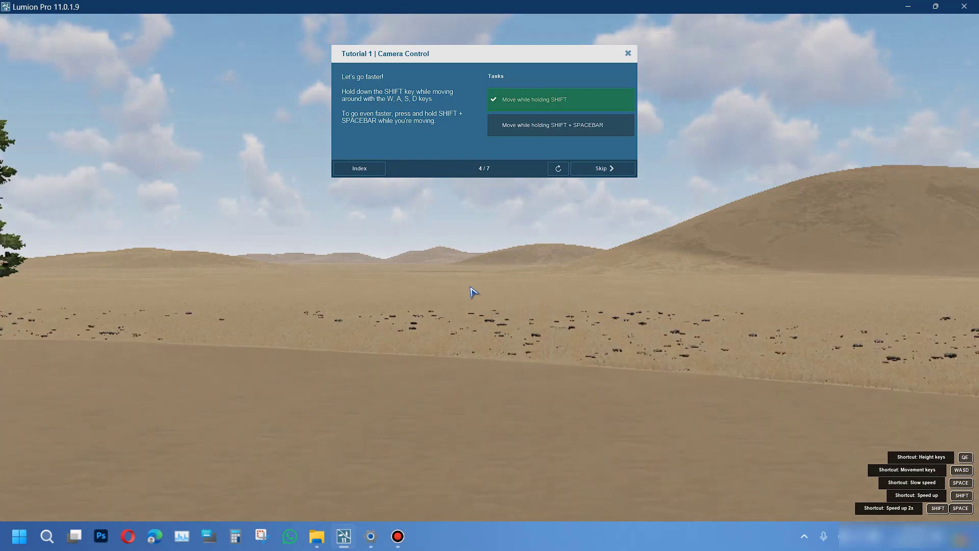
pyautogui.press('w')
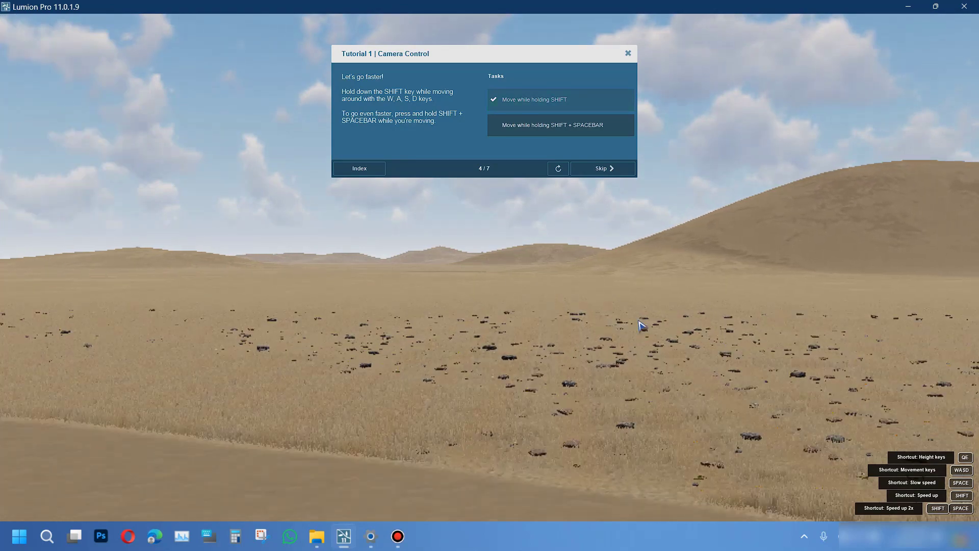
pyautogui.press('w')
pyautogui.moveTo(712, 323); pyautogui.dragTo(887, 344, button='right')
pyautogui.moveTo(438, 318); pyautogui.dragTo(559, 274, button='right')
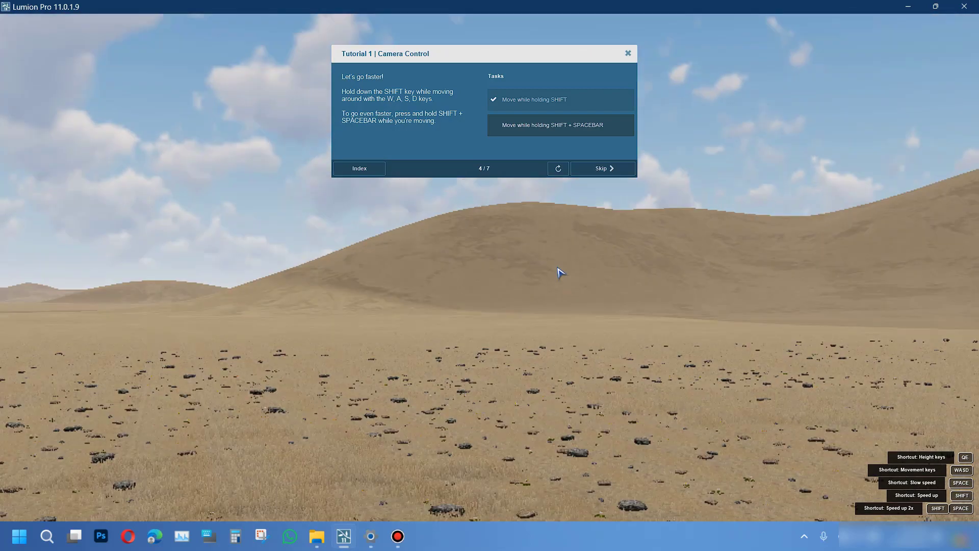
# Step: Skip to page 5 and complete the Move while looking around task by turning back toward the building and vineyard
pyautogui.click(609, 169)
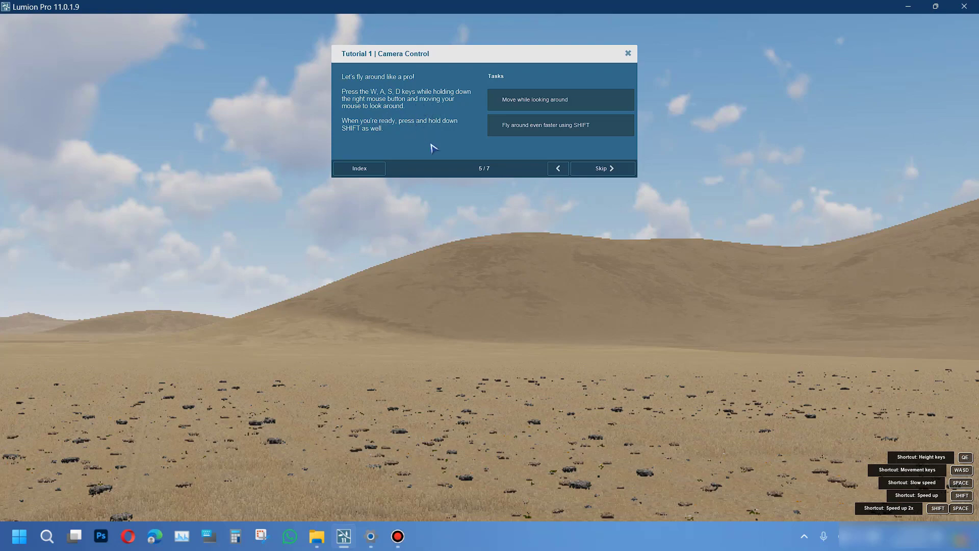
pyautogui.press('w')
pyautogui.moveTo(470, 165); pyautogui.dragTo(729, 152, button='right')
pyautogui.moveTo(586, 156); pyautogui.dragTo(805, 192, button='right')
pyautogui.moveTo(288, 228); pyautogui.dragTo(232, 317, button='right')
pyautogui.press('w')
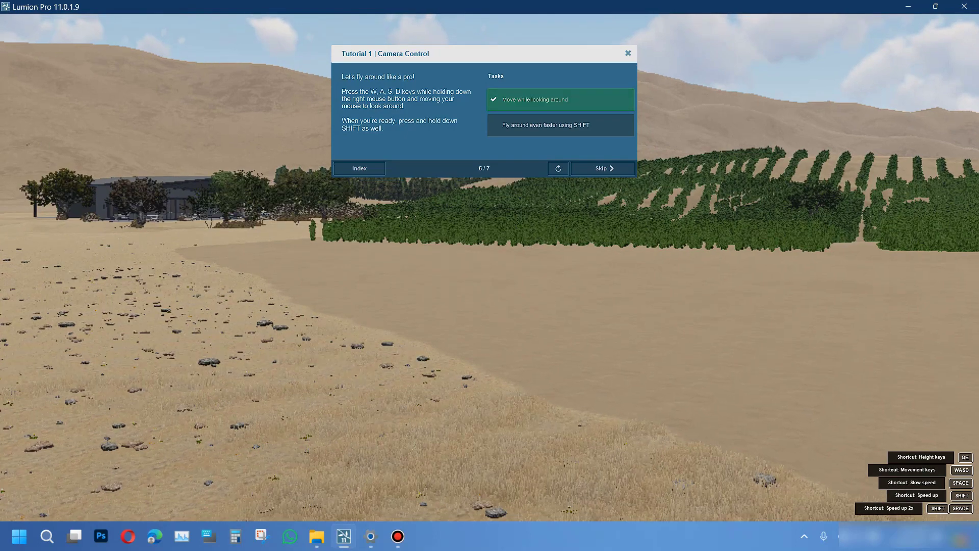
# Step: Complete the Fly around even faster using SHIFT task by flying toward and over the vineyard while looking around
pyautogui.moveTo(465, 304); pyautogui.dragTo(529, 221, button='right')
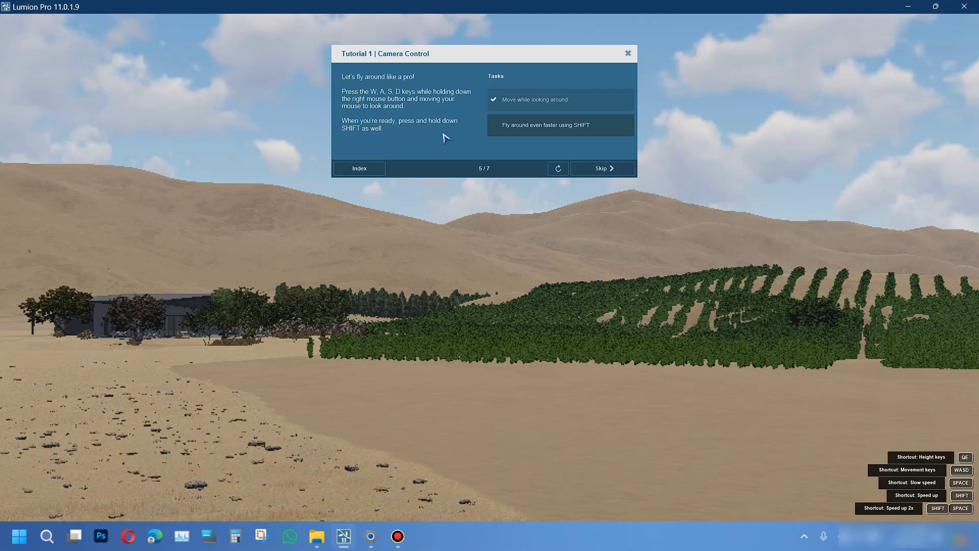
pyautogui.press('w')
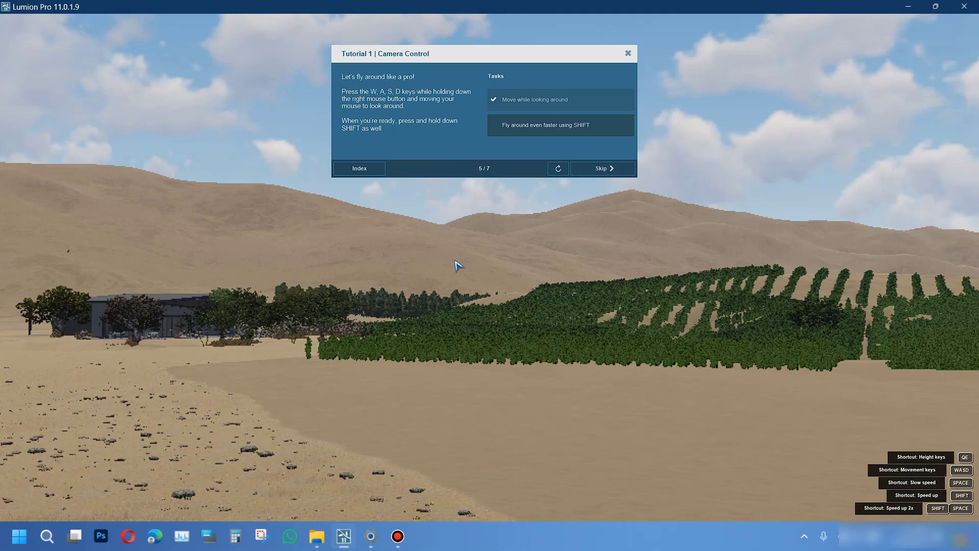
pyautogui.press('w')
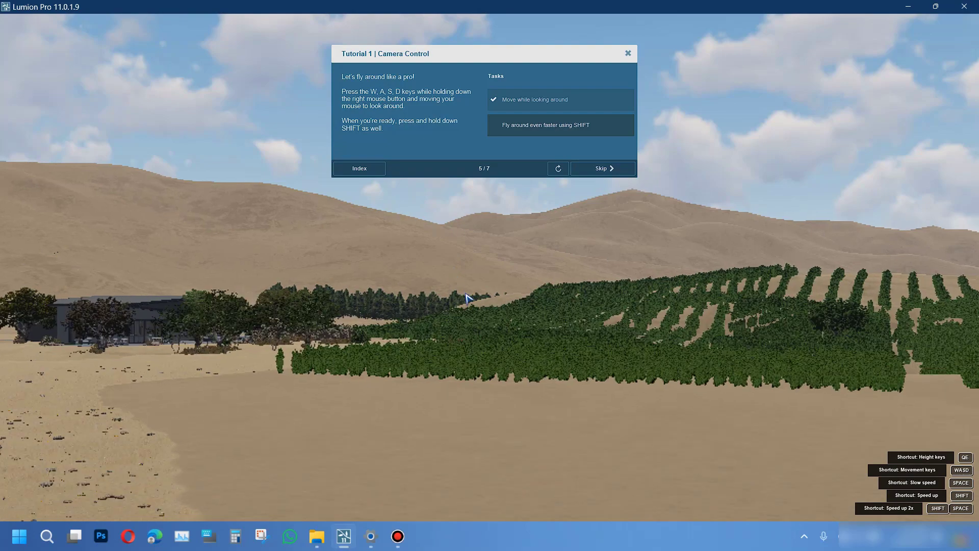
pyautogui.moveTo(550, 425); pyautogui.dragTo(557, 448, button='right')
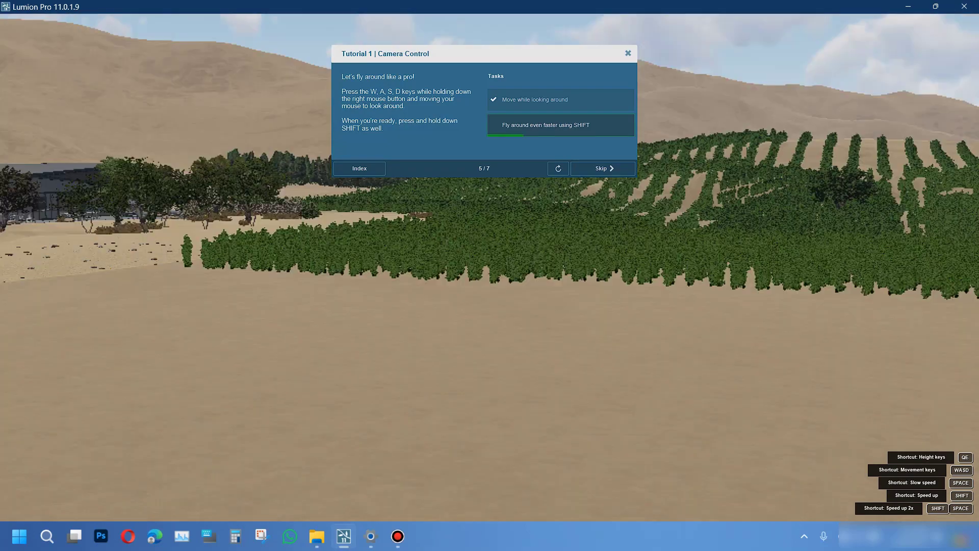
pyautogui.hotkey('shift', 'w')
pyautogui.press('w')
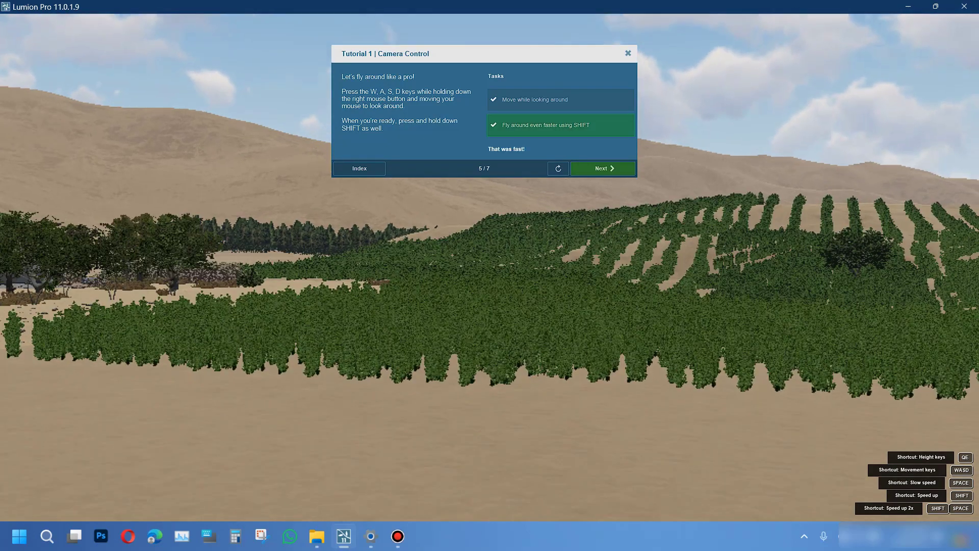
pyautogui.press('w')
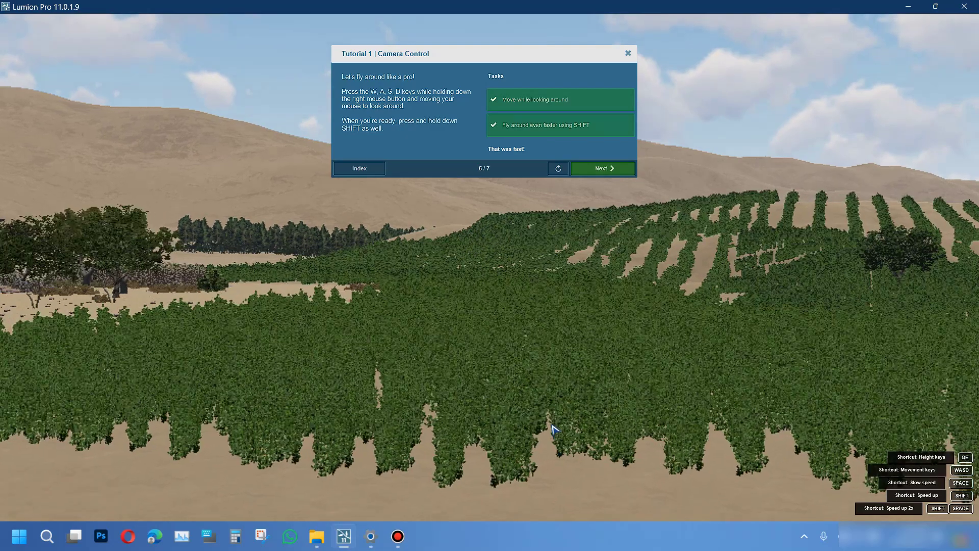
pyautogui.press('w')
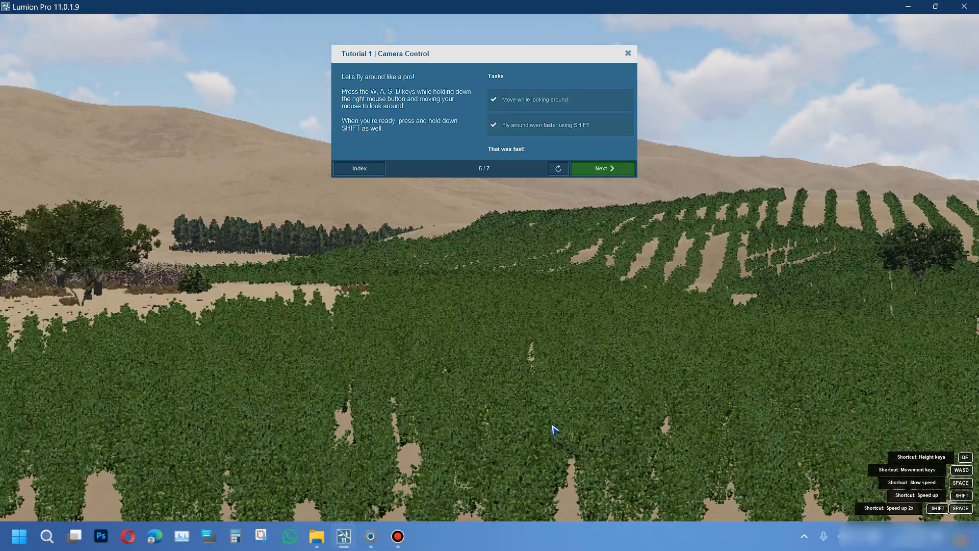
# Step: Advance to page 6 and complete its task by flying directly to the large tree beside the vineyard
pyautogui.click(602, 168)
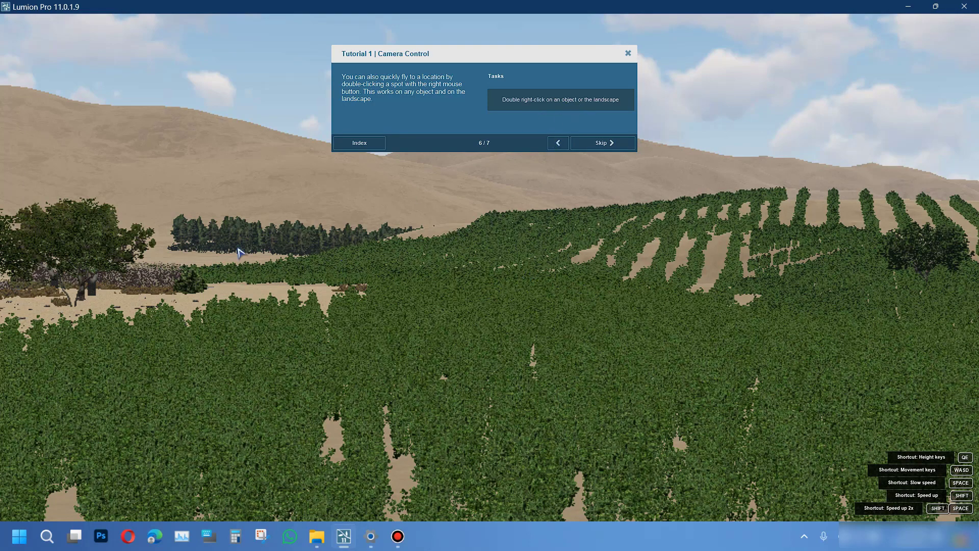
pyautogui.rightClick(88, 263)
pyautogui.rightClick(88, 263)
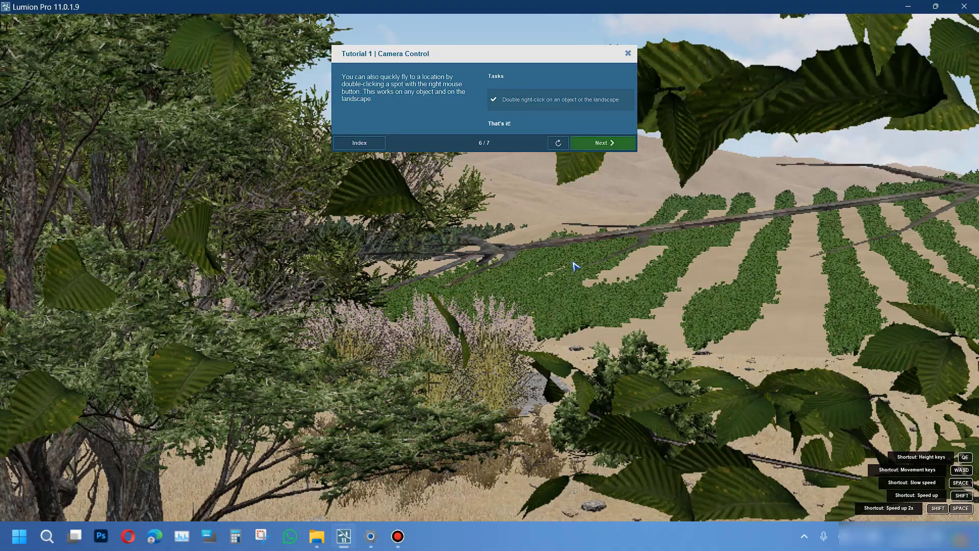
# Step: Move the camera back out of the tree until the whole building and the vineyard are in view
pyautogui.press('s')
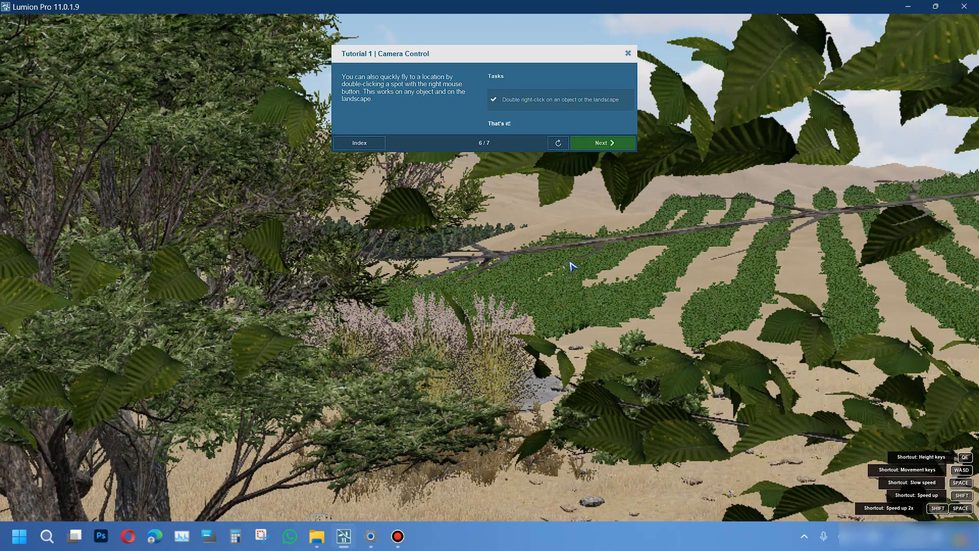
pyautogui.press('s')
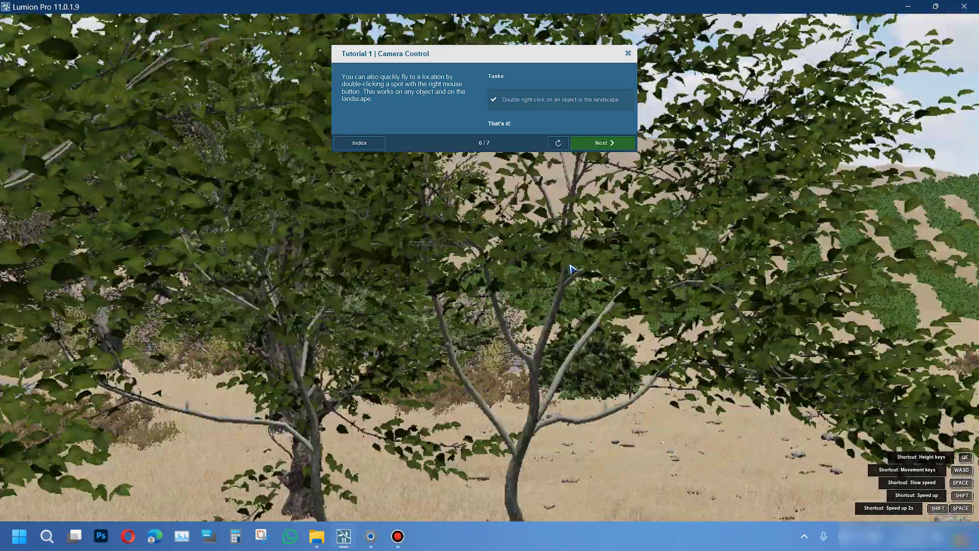
pyautogui.press('s')
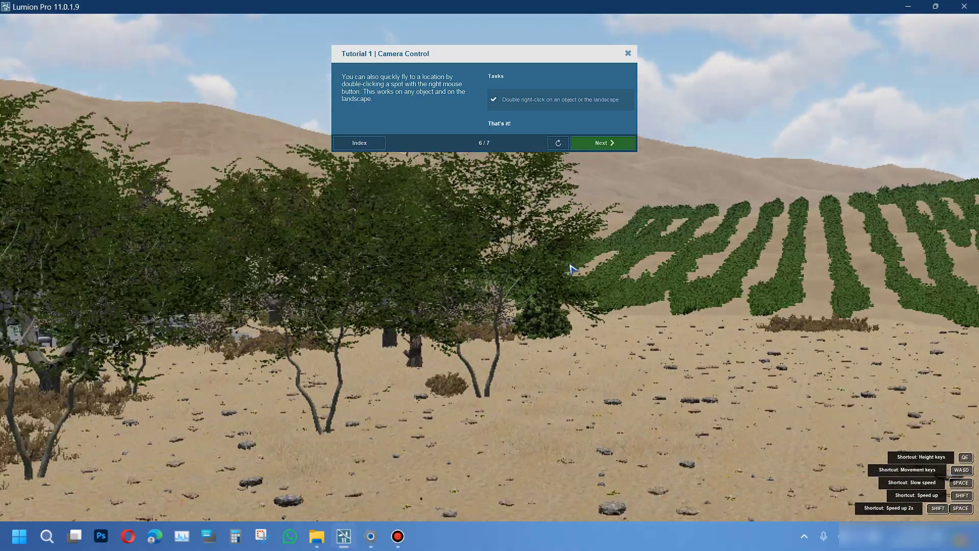
pyautogui.press('s')
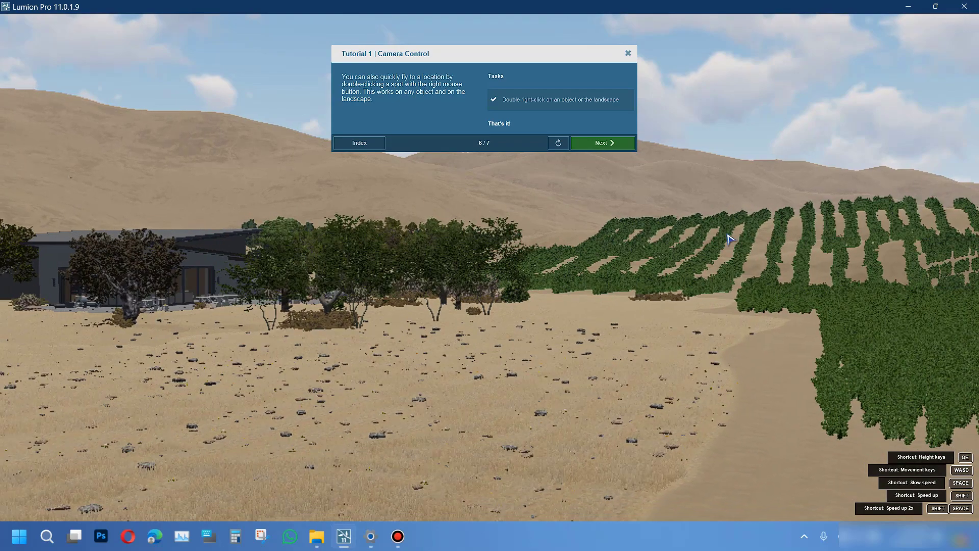
pyautogui.press('s')
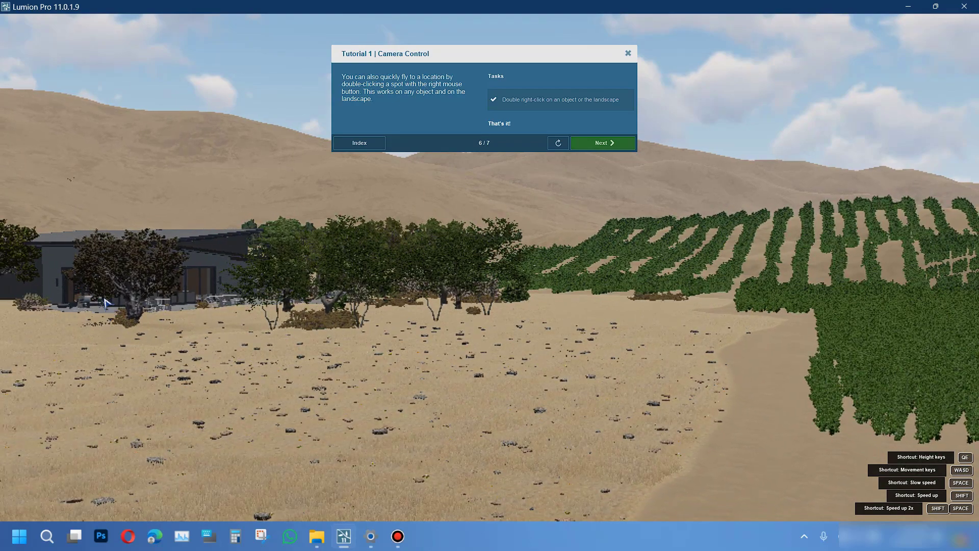
pyautogui.press('w')
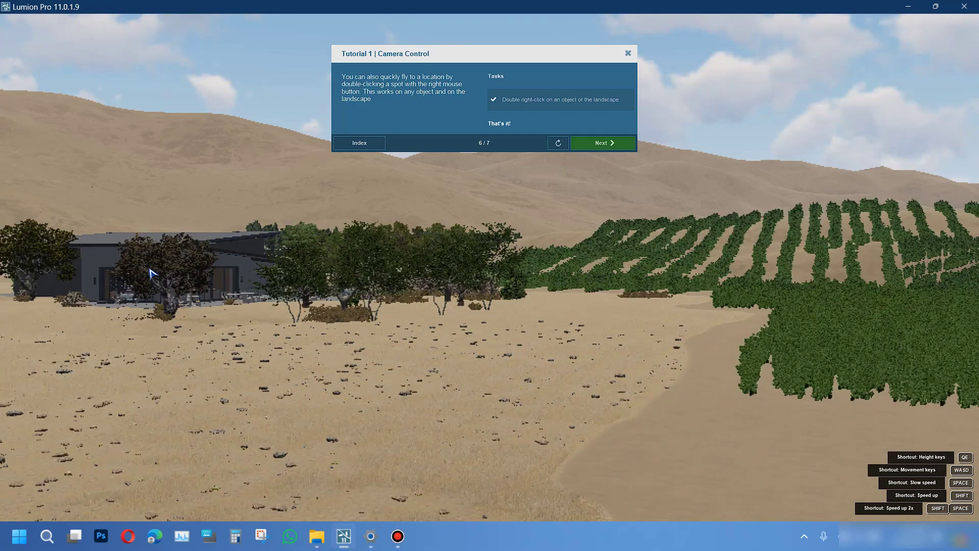
pyautogui.press('w')
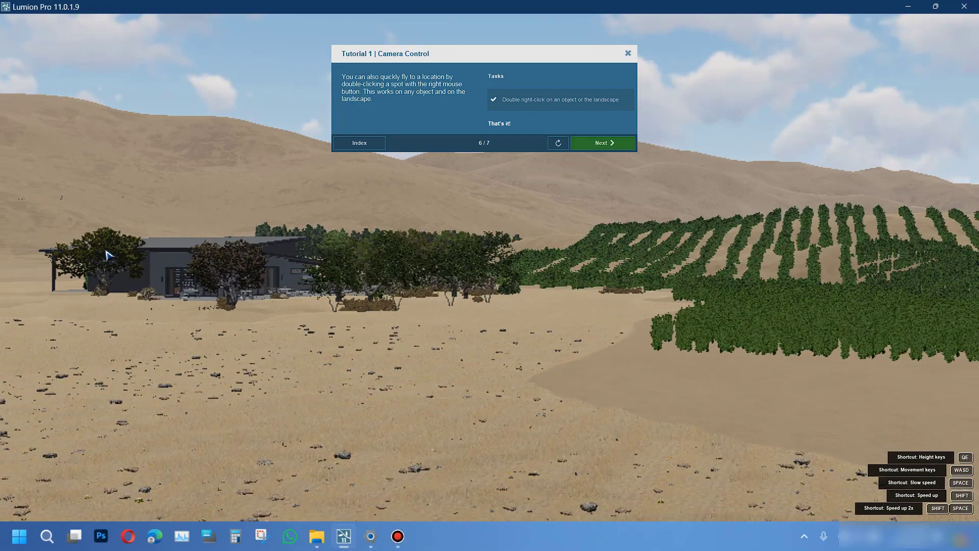
# Step: Fly directly to the tree beside the far end of the building until it fills the view
pyautogui.rightClick(112, 253)
pyautogui.rightClick(112, 253)
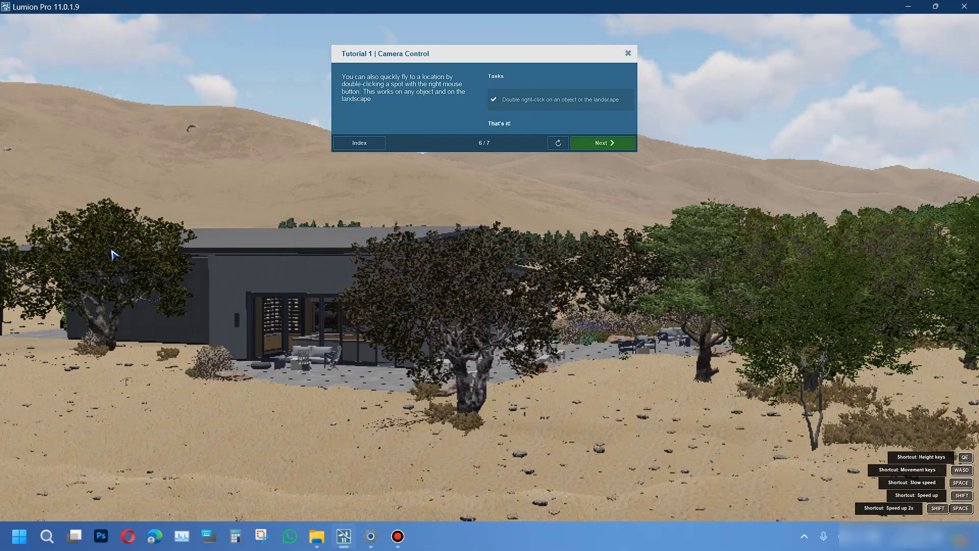
pyautogui.rightClick(112, 254)
pyautogui.rightClick(112, 253)
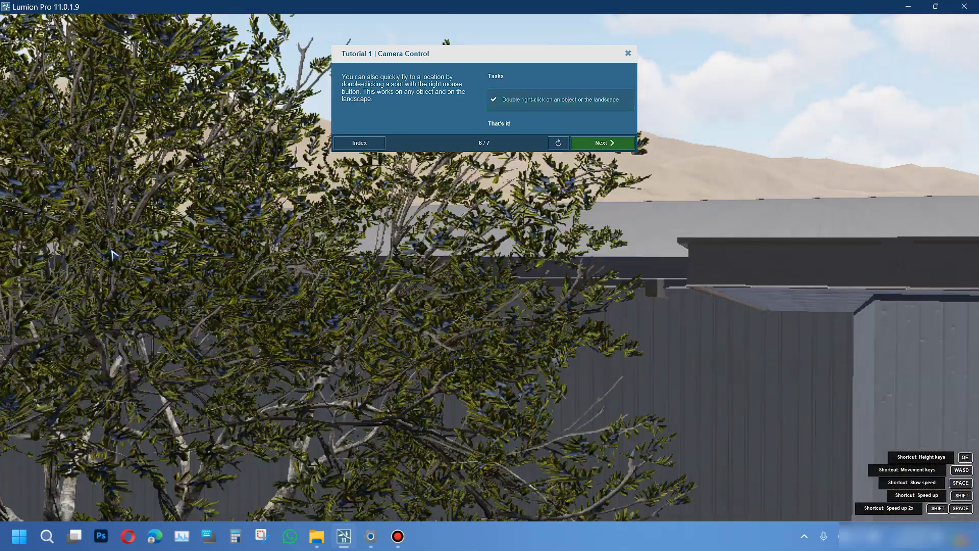
# Step: Back away from the tree to see the whole building, and fly toward its facade above the glass doors
pyautogui.press('s')
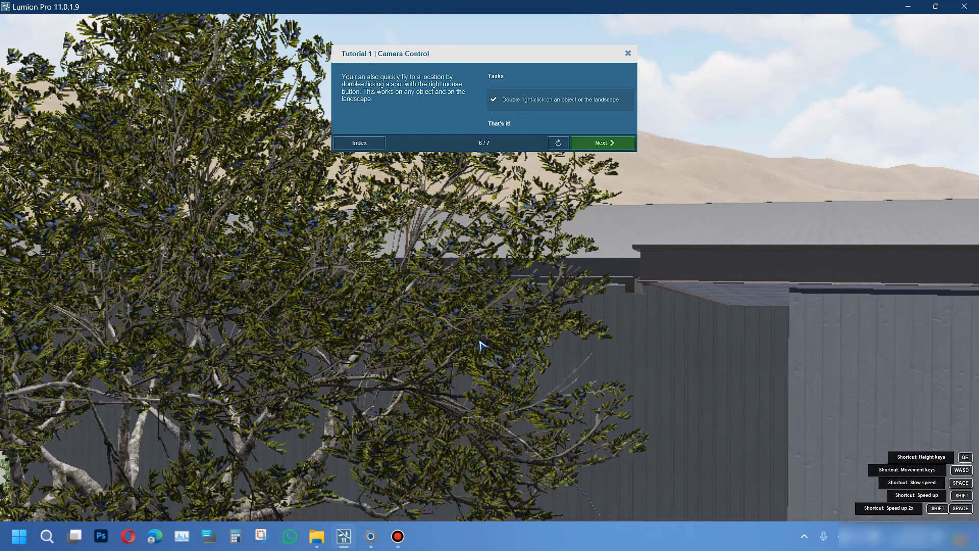
pyautogui.press('s')
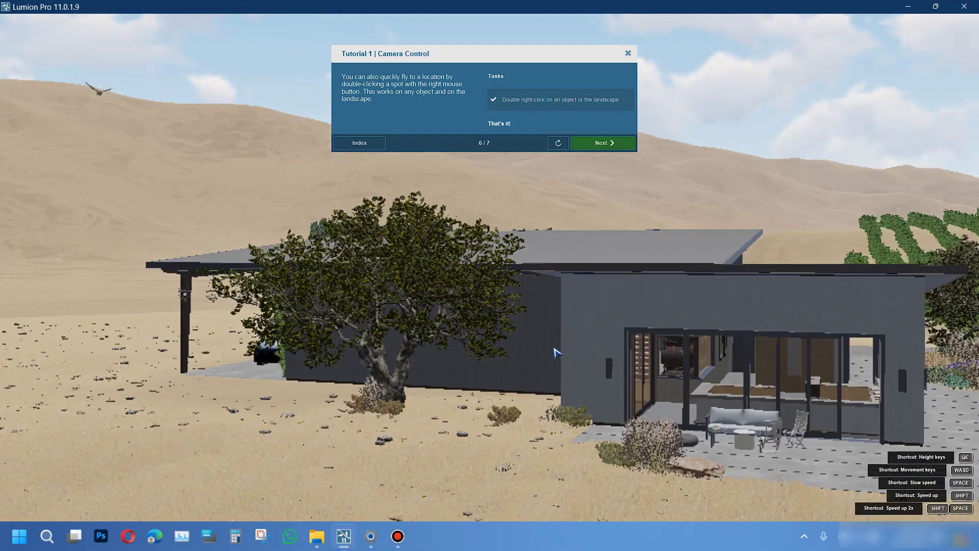
pyautogui.press('s')
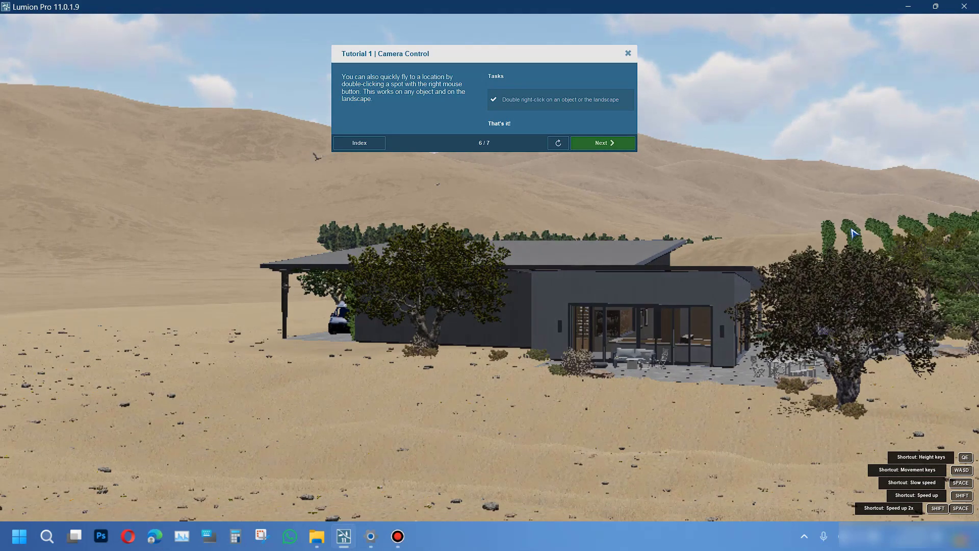
pyautogui.rightClick(696, 295)
pyautogui.rightClick(696, 296)
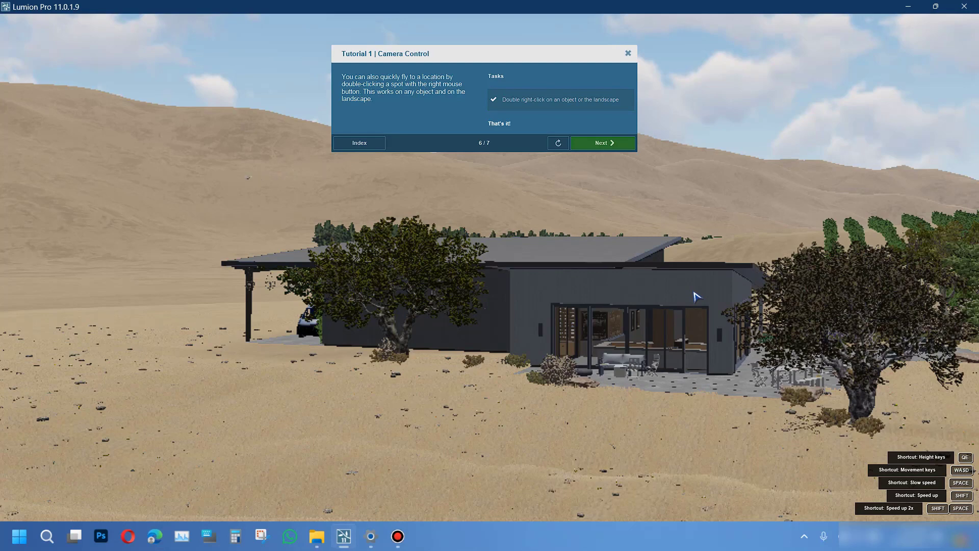
# Step: Finish the Camera Control tutorial and start Tutorial 2: Object Placement
pyautogui.click(603, 143)
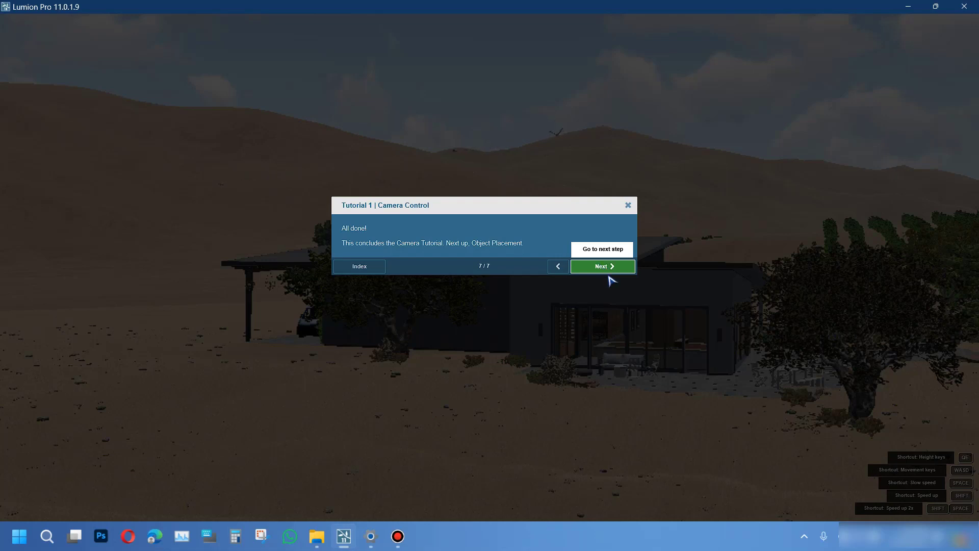
pyautogui.click(607, 267)
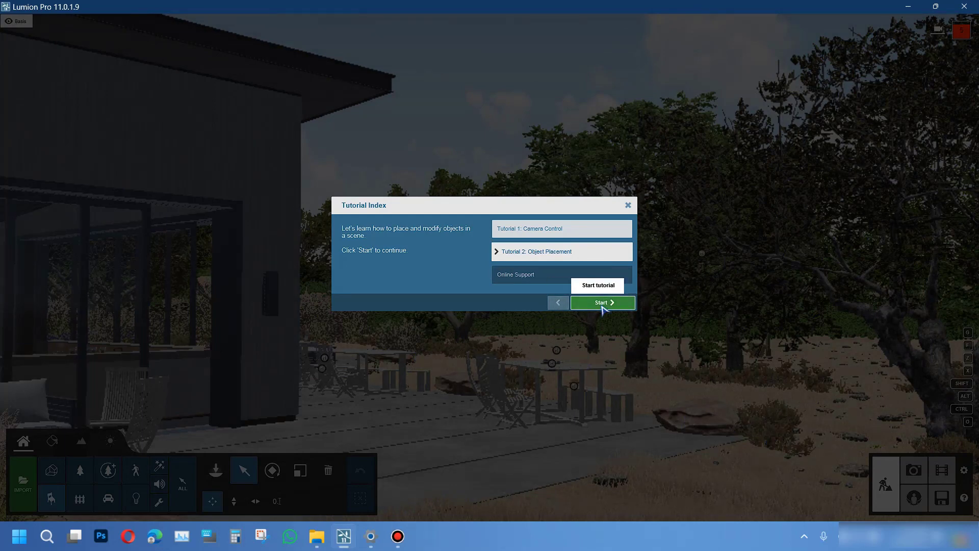
pyautogui.click(601, 304)
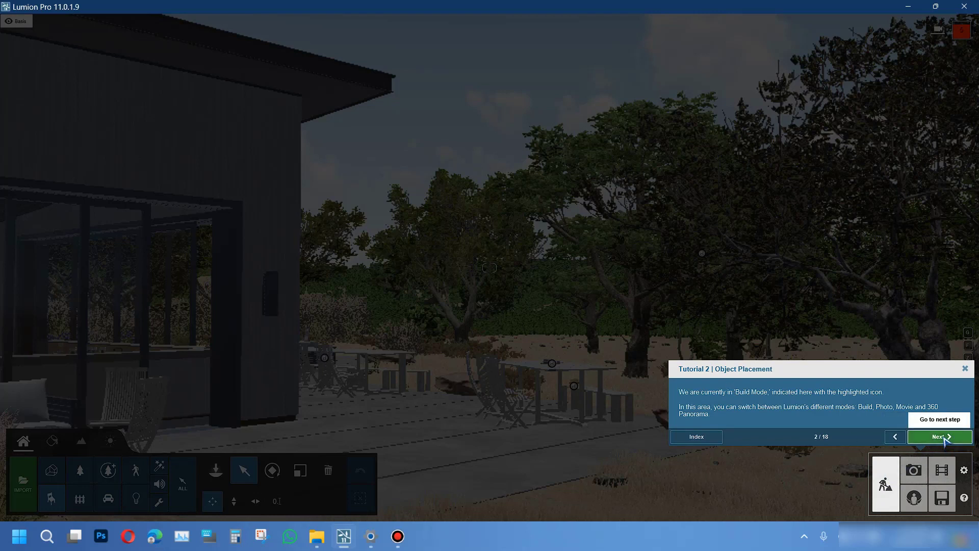
# Step: Advance the Object Placement tutorial from page 2 to page 6, past the Save, Build Mode, Content Library and Import explanations
pyautogui.click(944, 437)
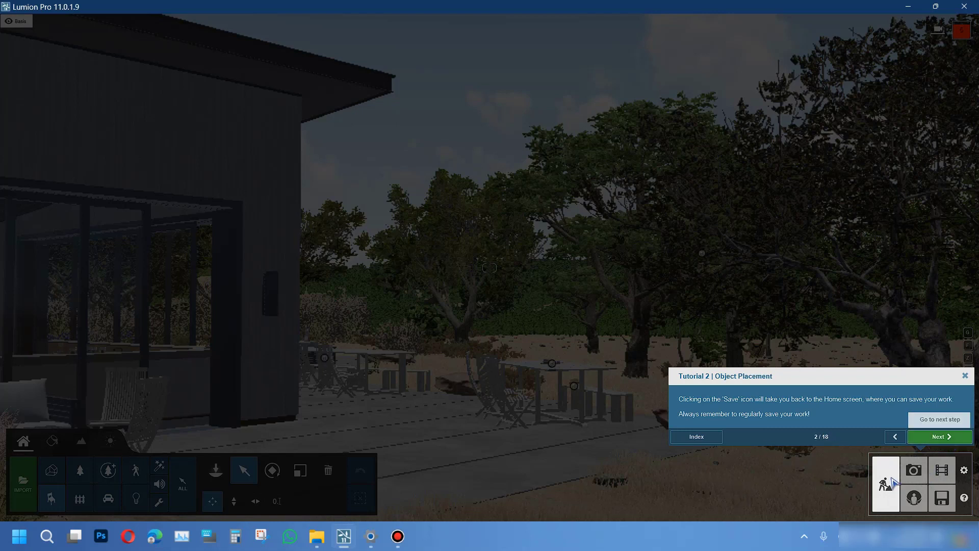
pyautogui.click(938, 437)
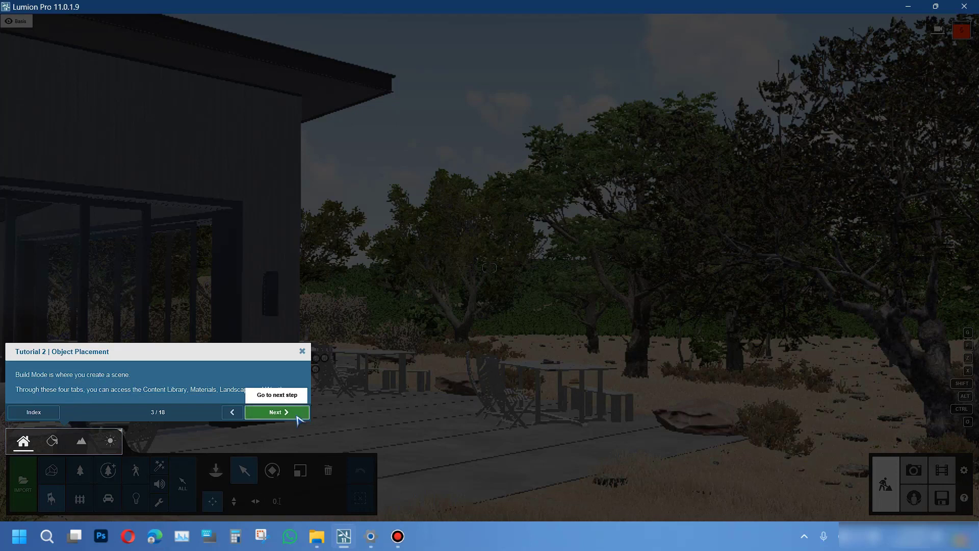
pyautogui.click(277, 413)
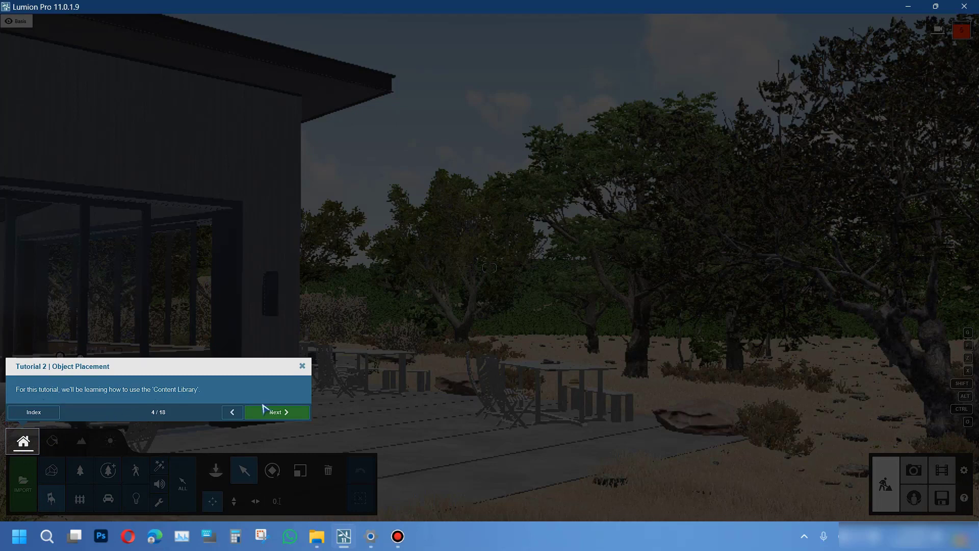
pyautogui.click(275, 412)
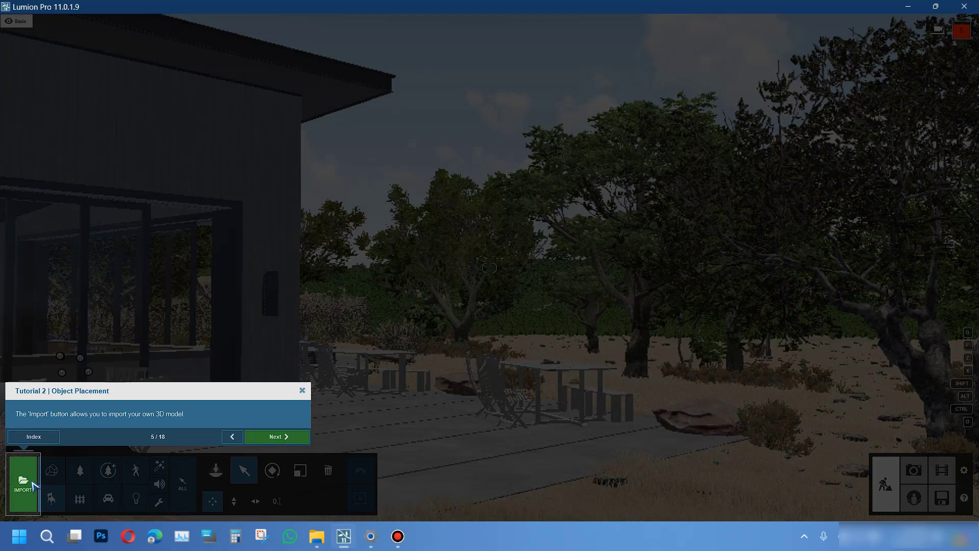
pyautogui.click(278, 437)
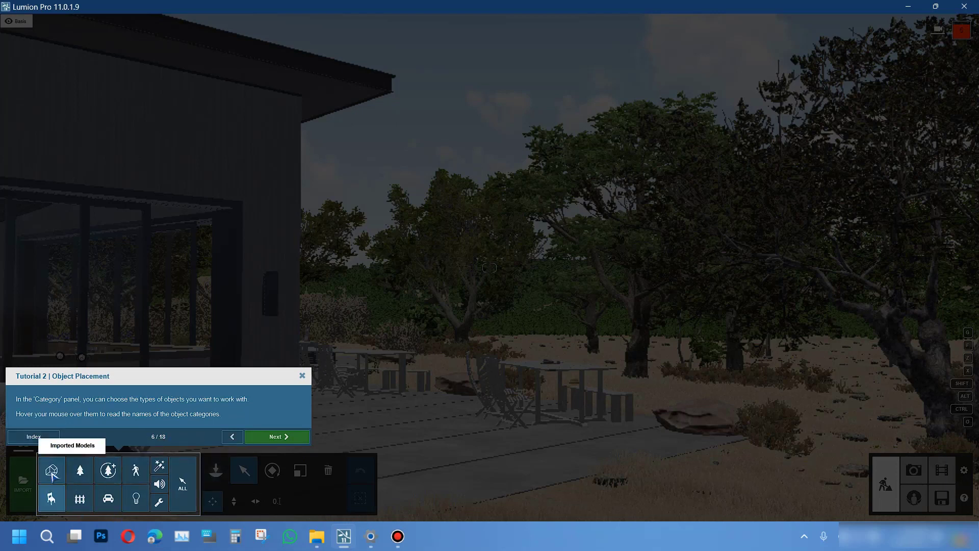
# Step: Switch the active object category through Imported Models, Nature and Indoor
pyautogui.click(52, 473)
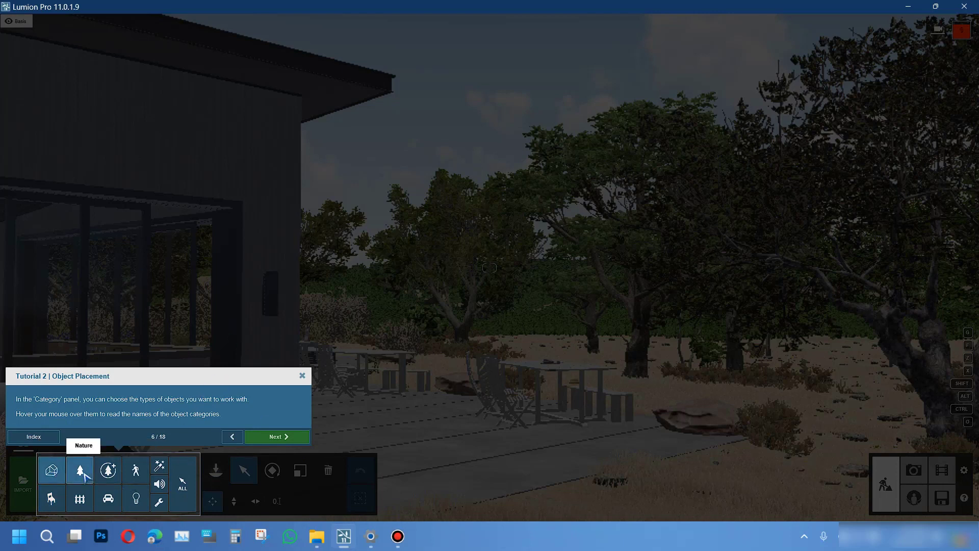
pyautogui.click(86, 477)
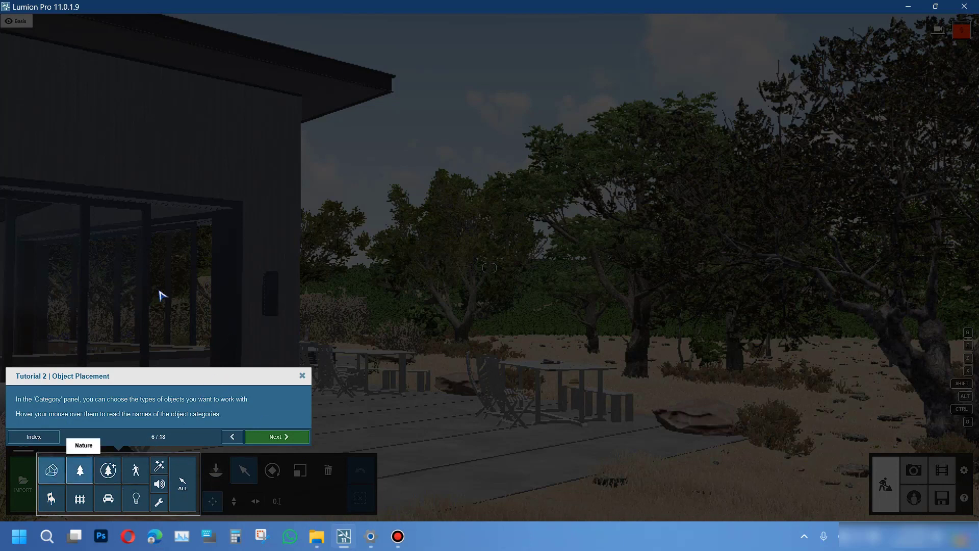
pyautogui.click(51, 497)
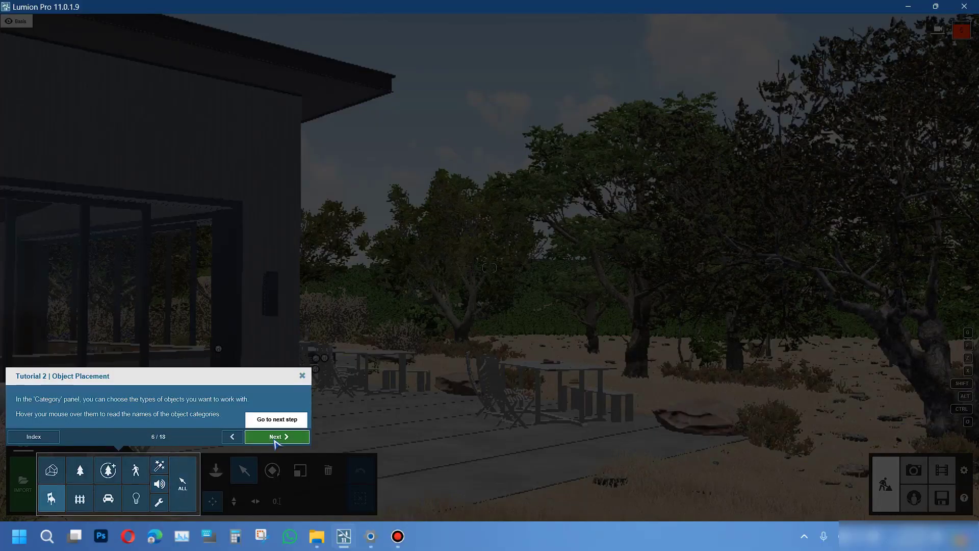
# Step: Advance to page 7, try the Place action with the Indoor library, and continue to page 8
pyautogui.click(275, 439)
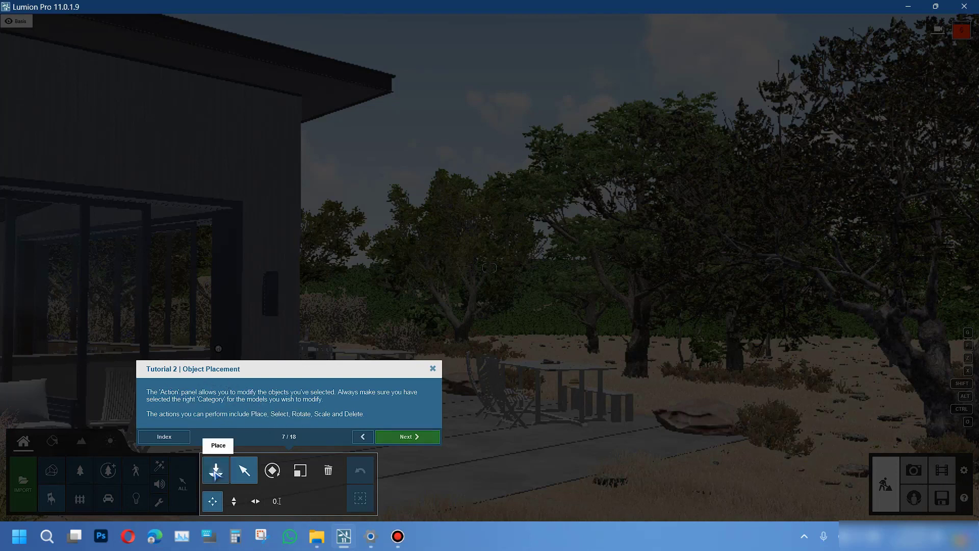
pyautogui.click(215, 470)
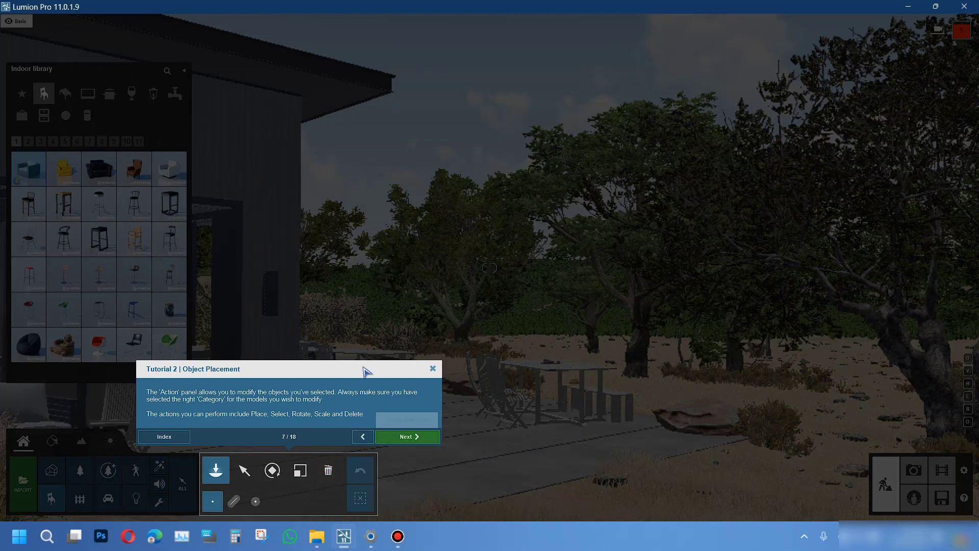
pyautogui.click(404, 439)
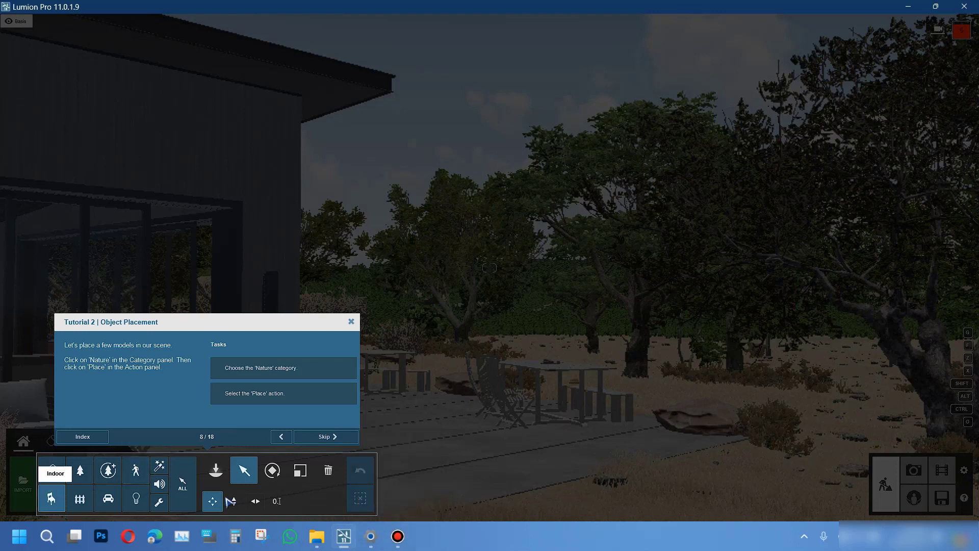
# Step: Complete the page 8 tasks by choosing the Nature category and the Place action, and continue to page 9
pyautogui.click(80, 475)
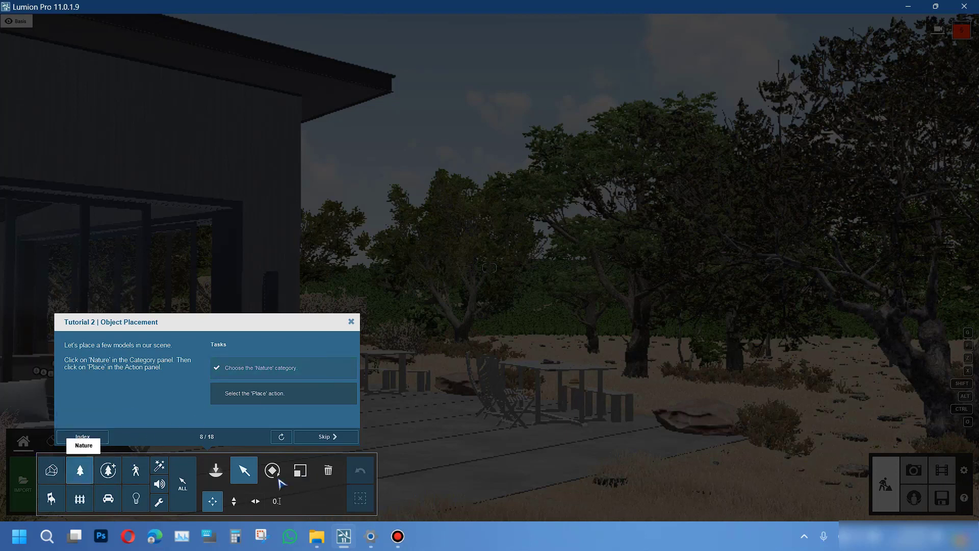
pyautogui.click(219, 474)
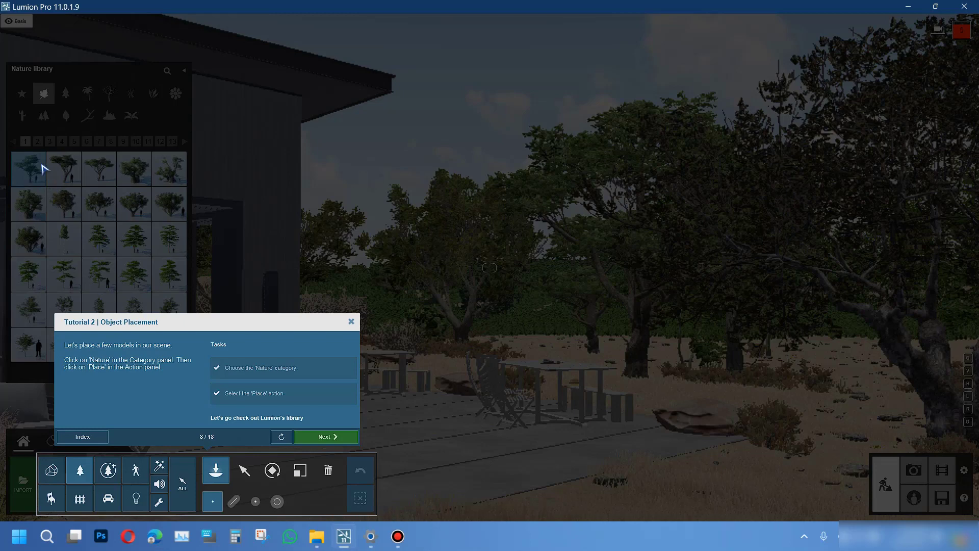
pyautogui.click(338, 437)
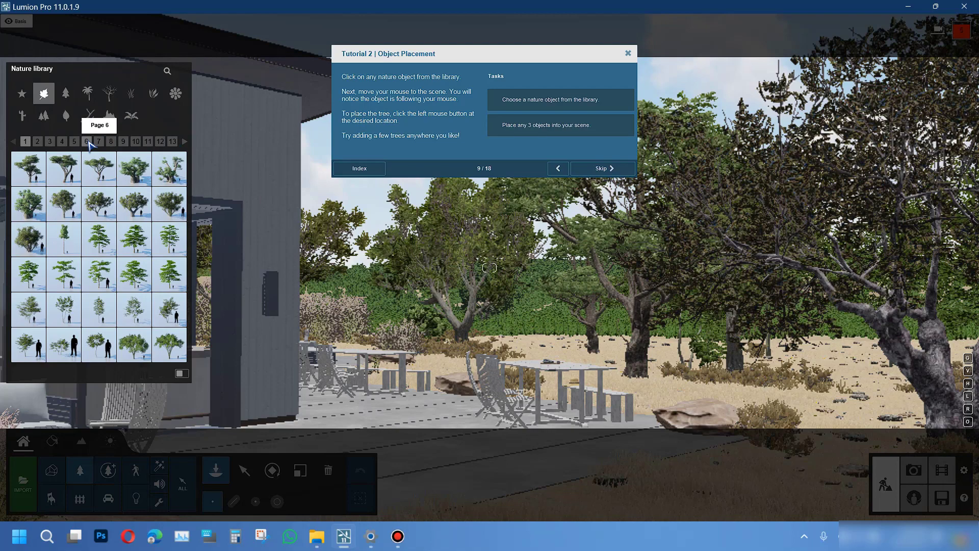
# Step: Choose the tall tree with layered green branches from the Nature library and place it on the open sand in front of the house
pyautogui.click(169, 274)
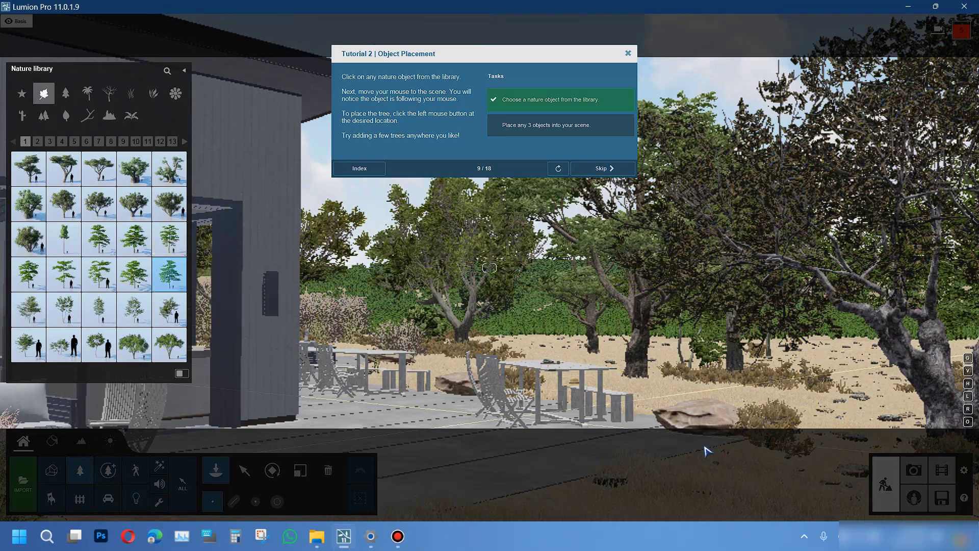
pyautogui.press('s')
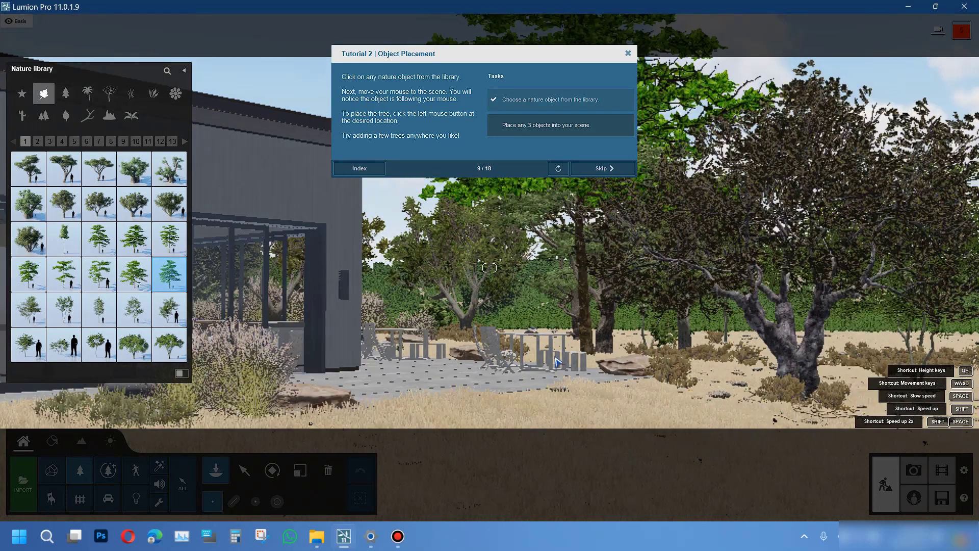
pyautogui.press('s')
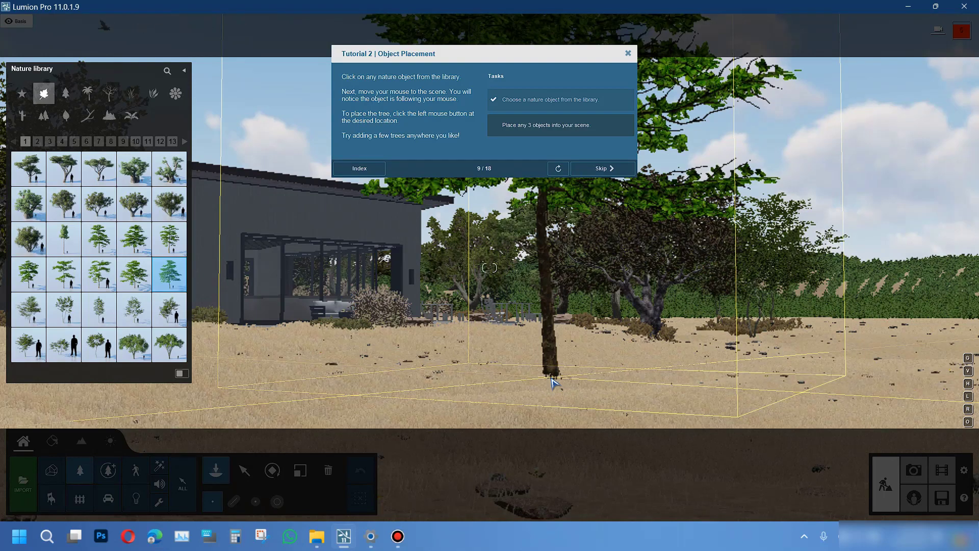
pyautogui.click(547, 405)
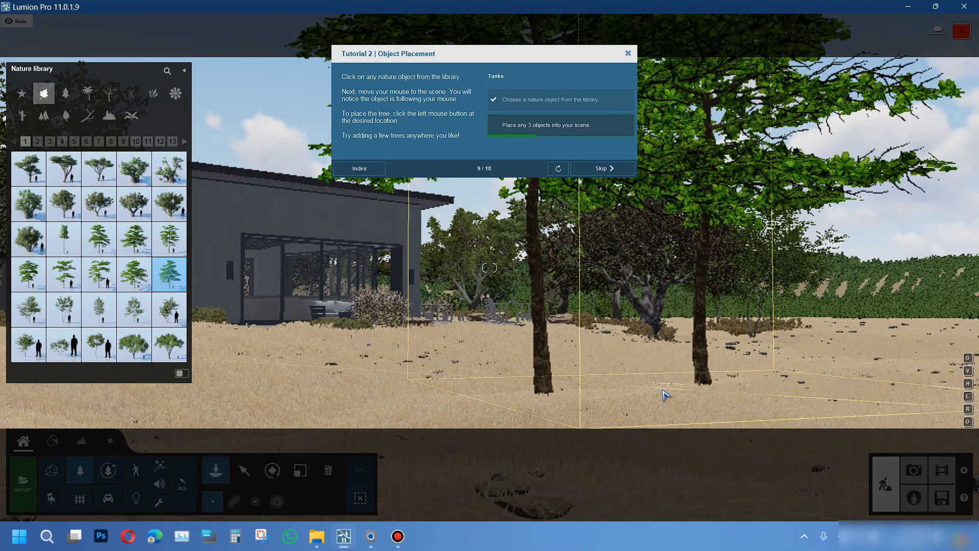
# Step: Choose the AfricanOlive RT Shrub2 from the Nature library and place it on the open ground farther from the house than the green tree
pyautogui.press('s')
pyautogui.press('s')
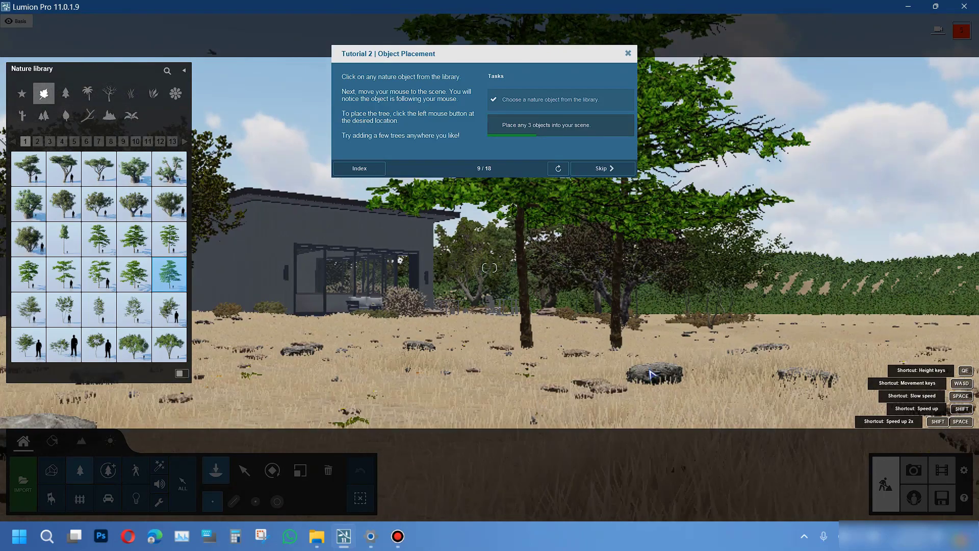
pyautogui.press('s')
pyautogui.press('w')
pyautogui.press('s')
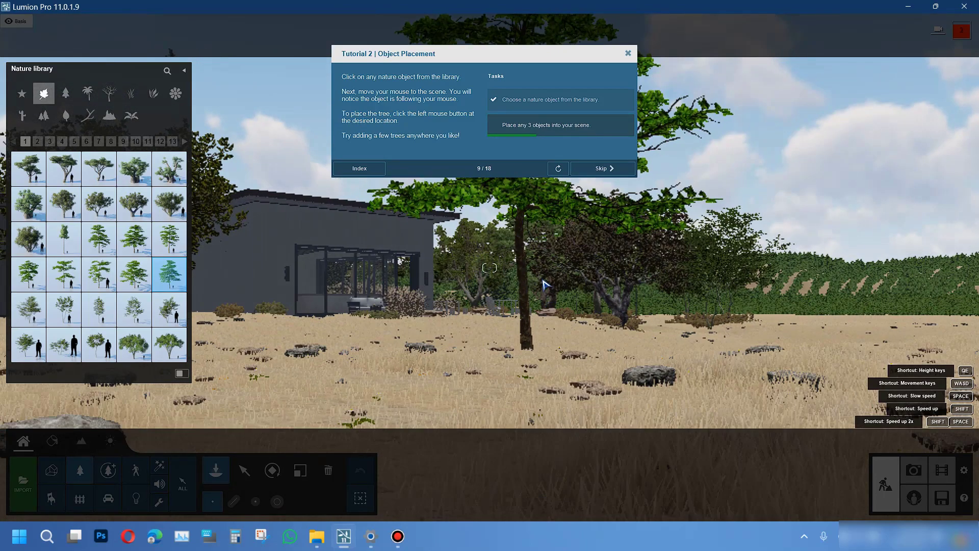
pyautogui.press('w')
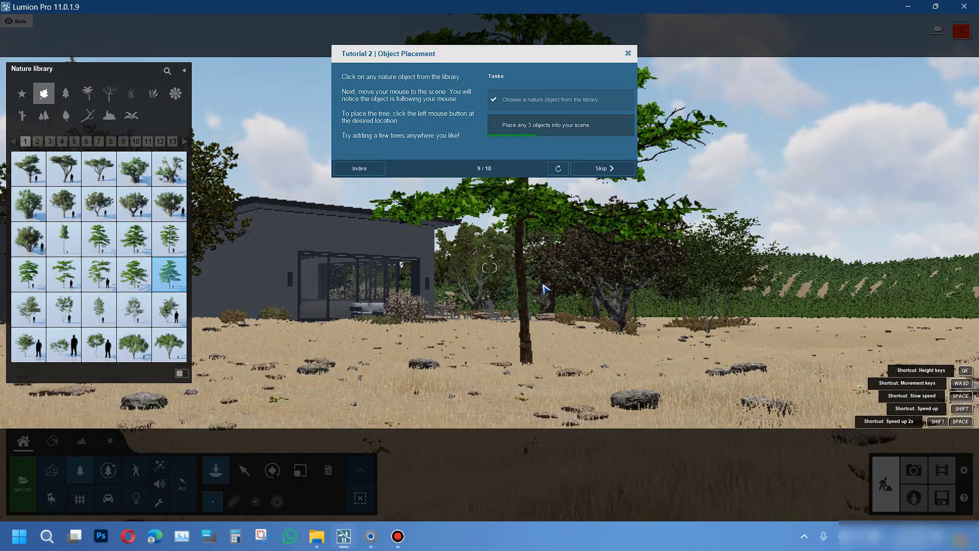
pyautogui.moveTo(550, 268)
pyautogui.mouseDown(button='right')
pyautogui.moveTo(536, 269)
pyautogui.moveTo(537, 238)
pyautogui.moveTo(538, 253)
pyautogui.mouseUp(button='right')
pyautogui.press('s')
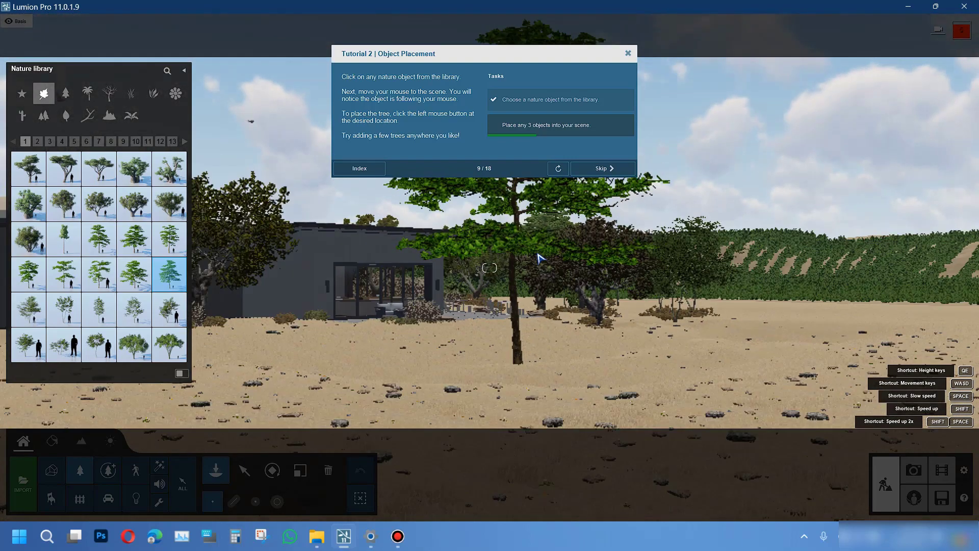
pyautogui.press('s')
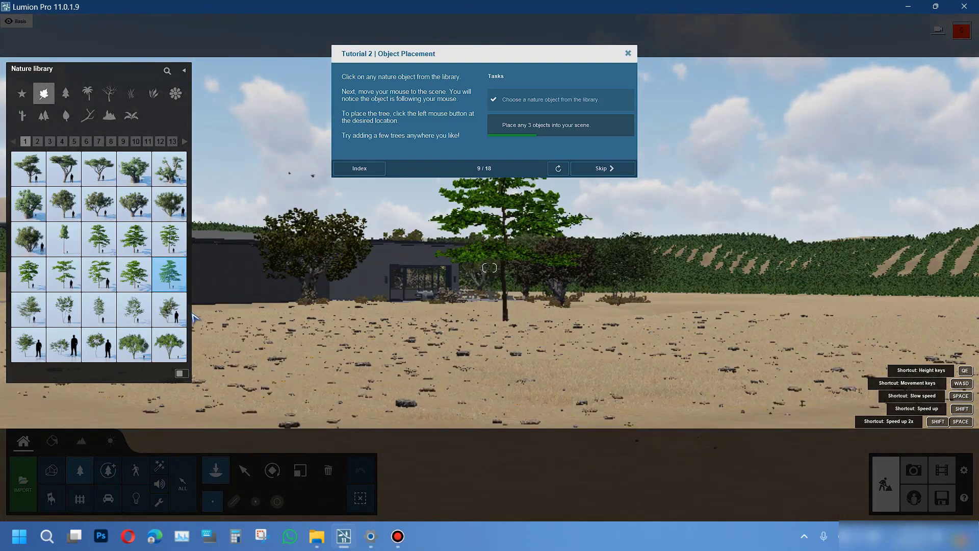
pyautogui.moveTo(36, 254)
pyautogui.click(35, 250)
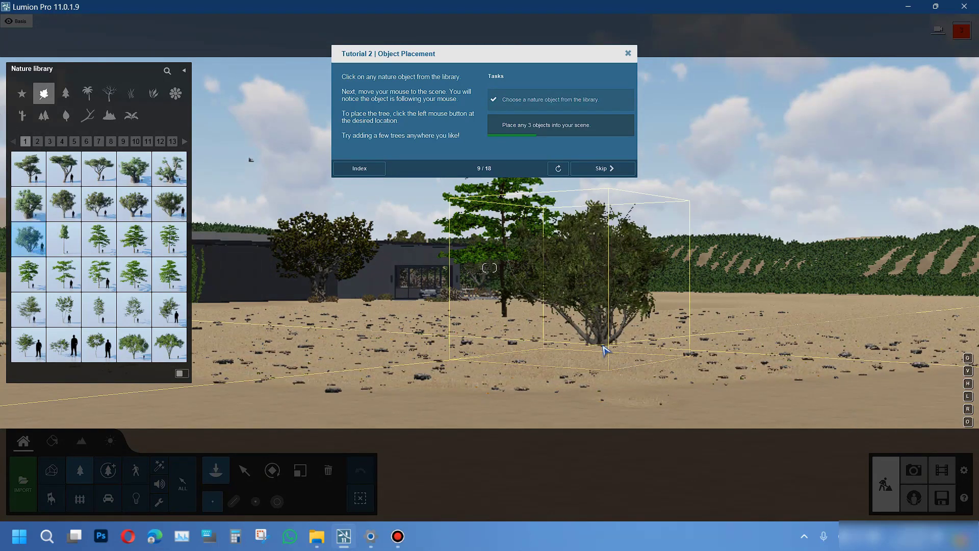
pyautogui.click(605, 350)
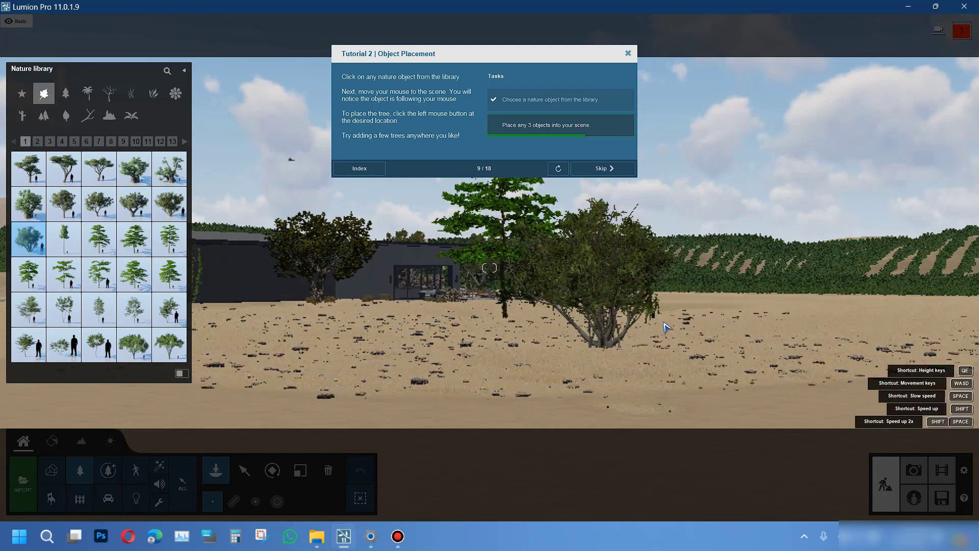
# Step: Place a second AfricanOlive RT Shrub2 on the open desert ground, a short distance behind the first shrub
pyautogui.press('w')
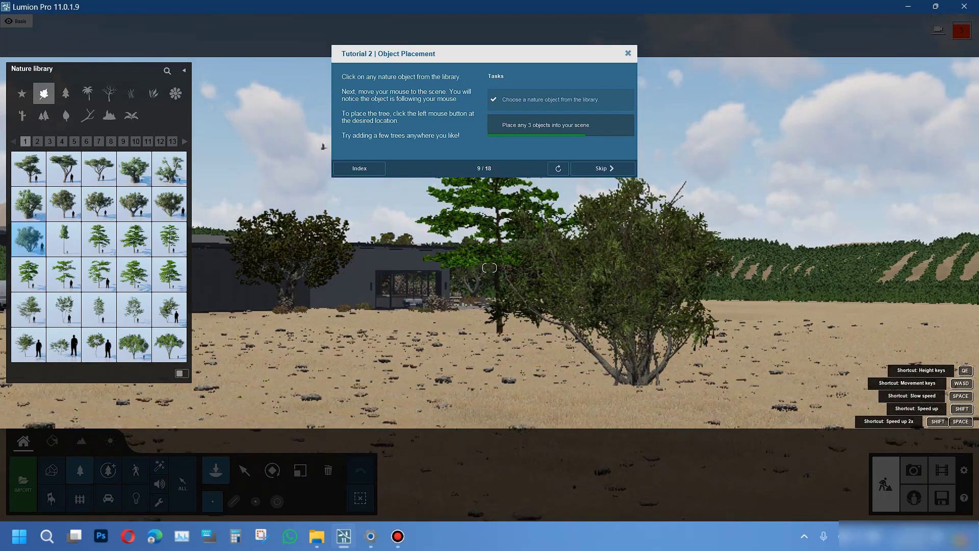
pyautogui.moveTo(612, 255); pyautogui.dragTo(671, 273, button='right')
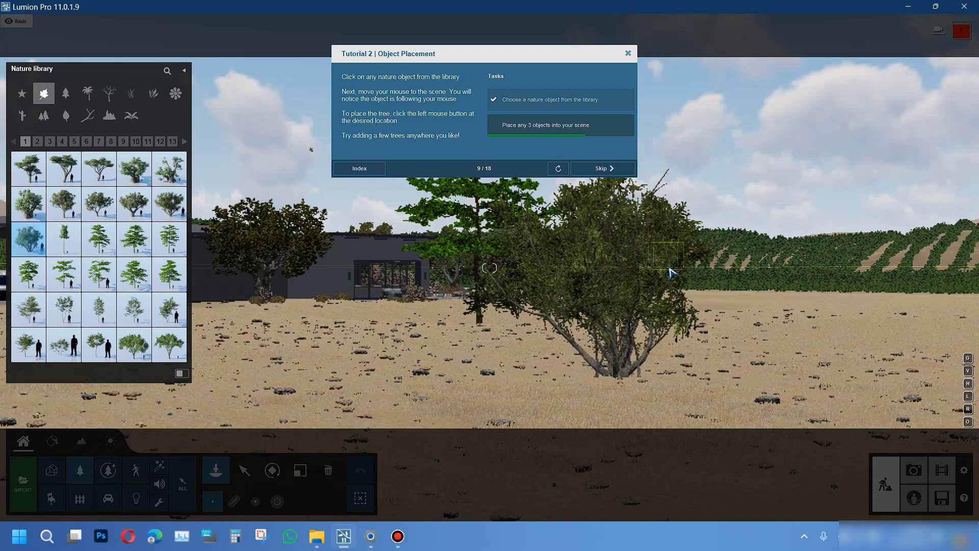
pyautogui.press('w')
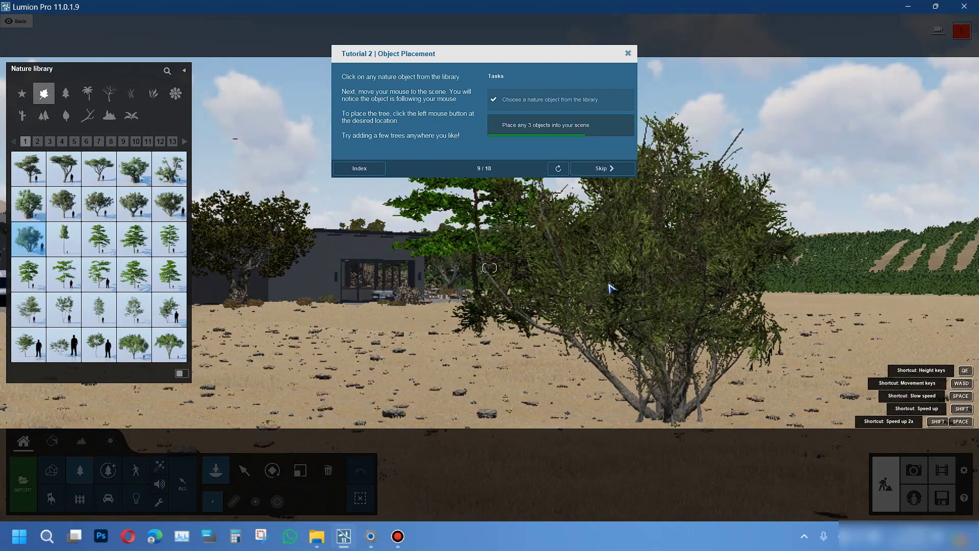
pyautogui.press('w')
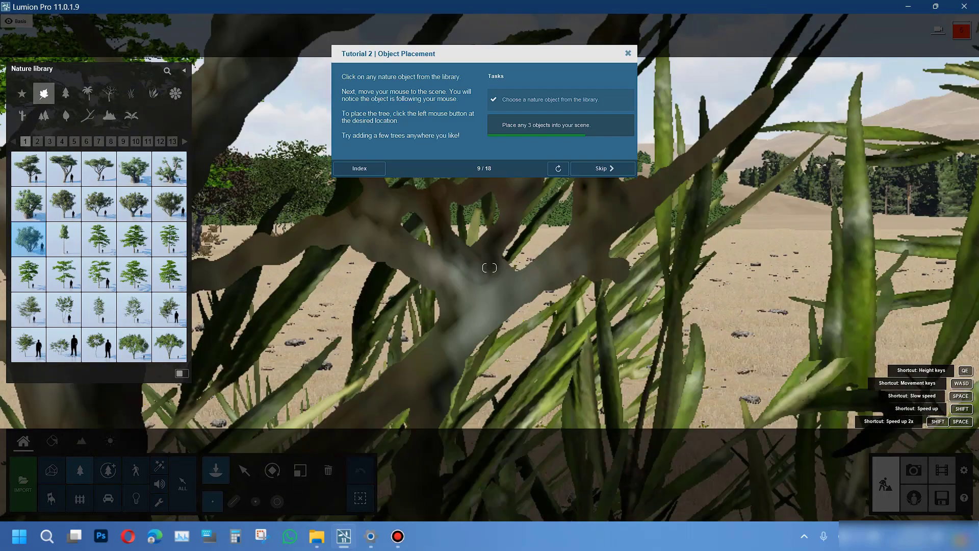
pyautogui.press('s')
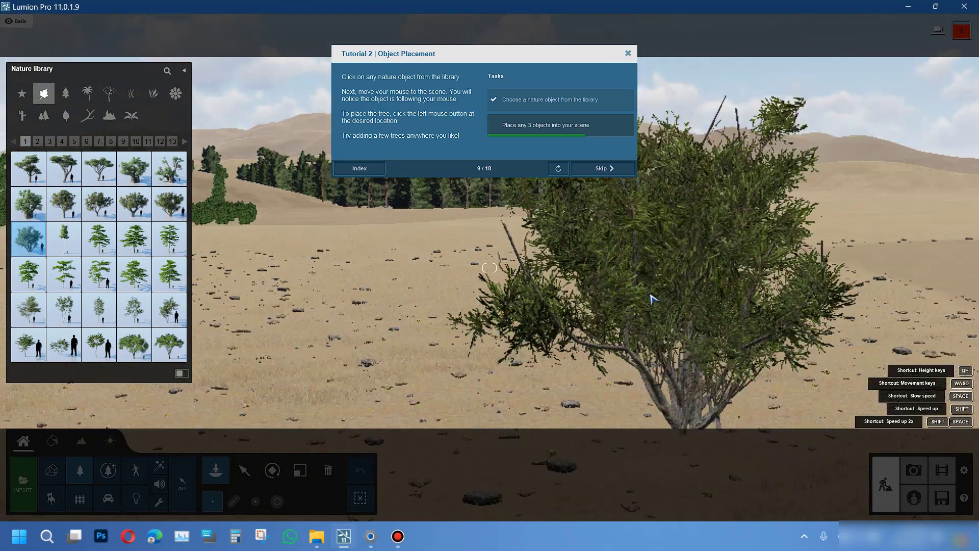
pyautogui.press('s')
pyautogui.moveTo(504, 269); pyautogui.dragTo(620, 273, button='right')
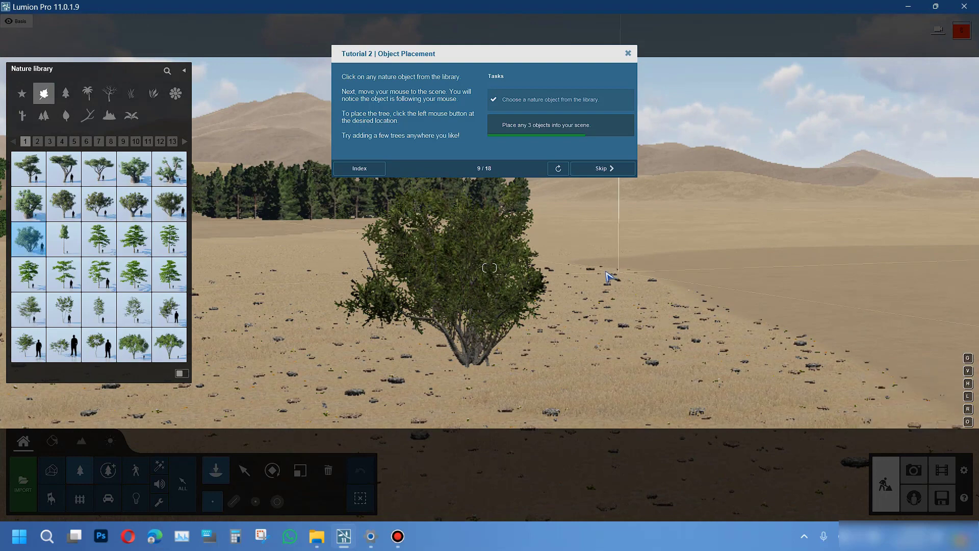
pyautogui.click(608, 274)
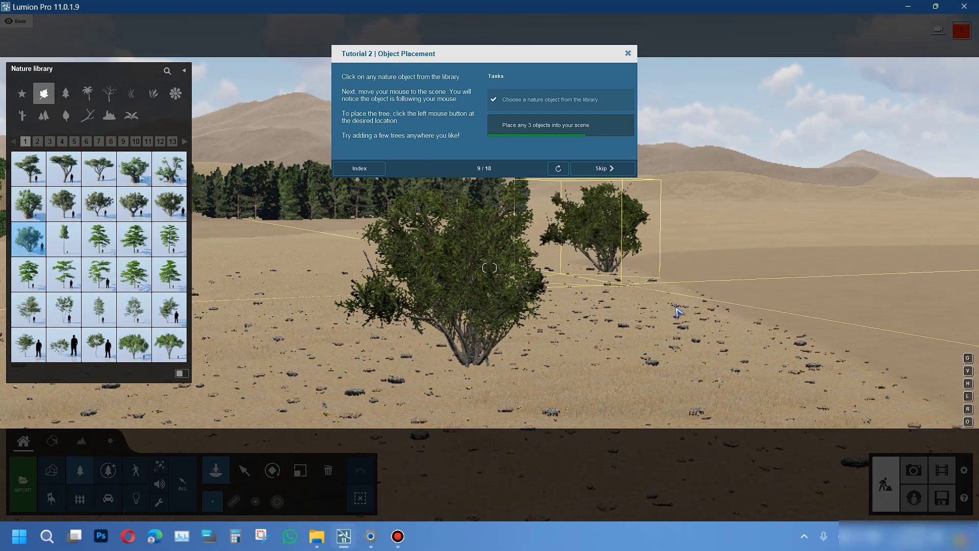
pyautogui.click(685, 309)
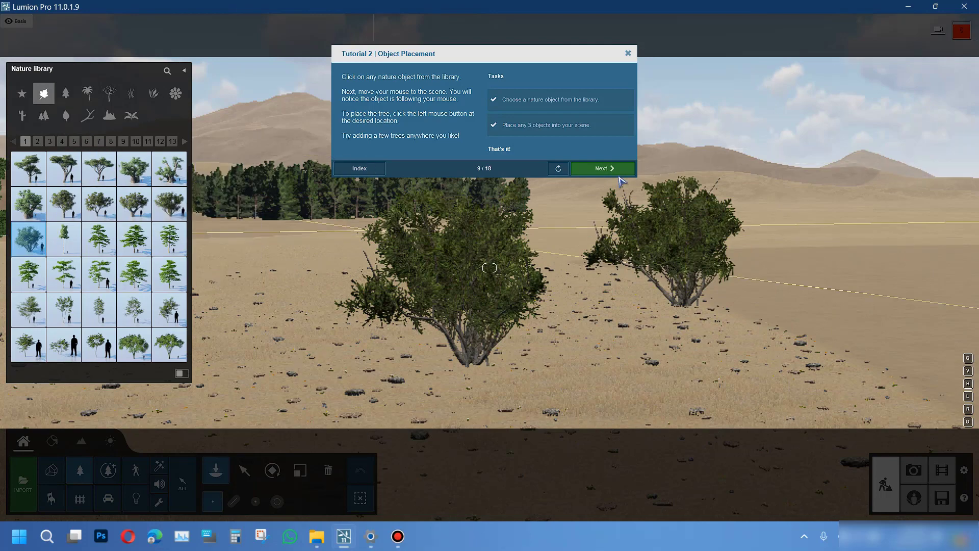
# Step: Advance from tutorial page 9 to page 12, trying the Select and Size actions on page 11
pyautogui.click(620, 168)
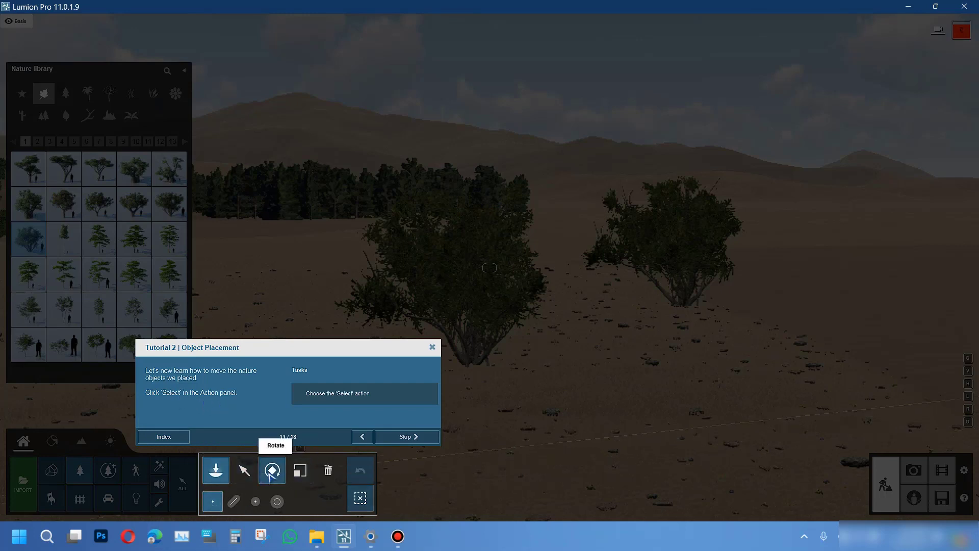
pyautogui.click(302, 474)
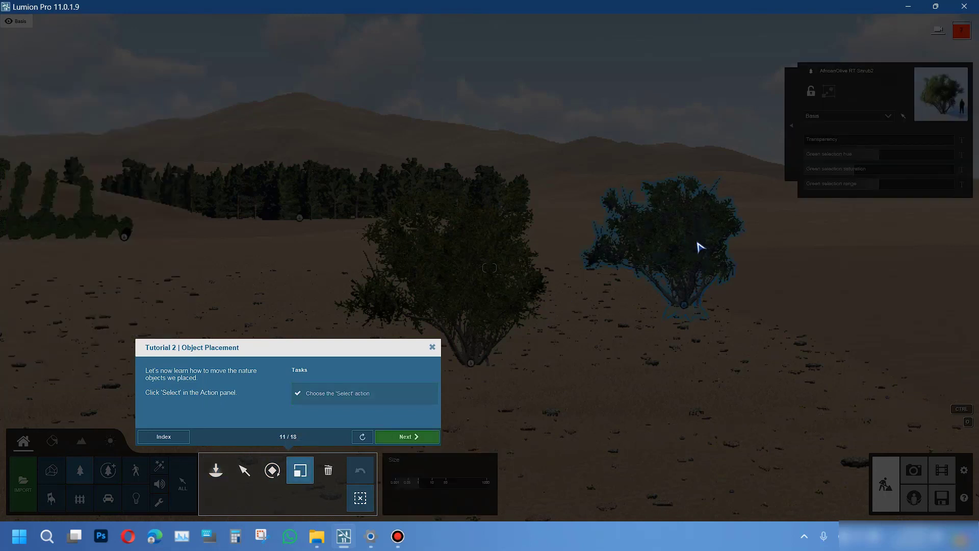
pyautogui.click(417, 437)
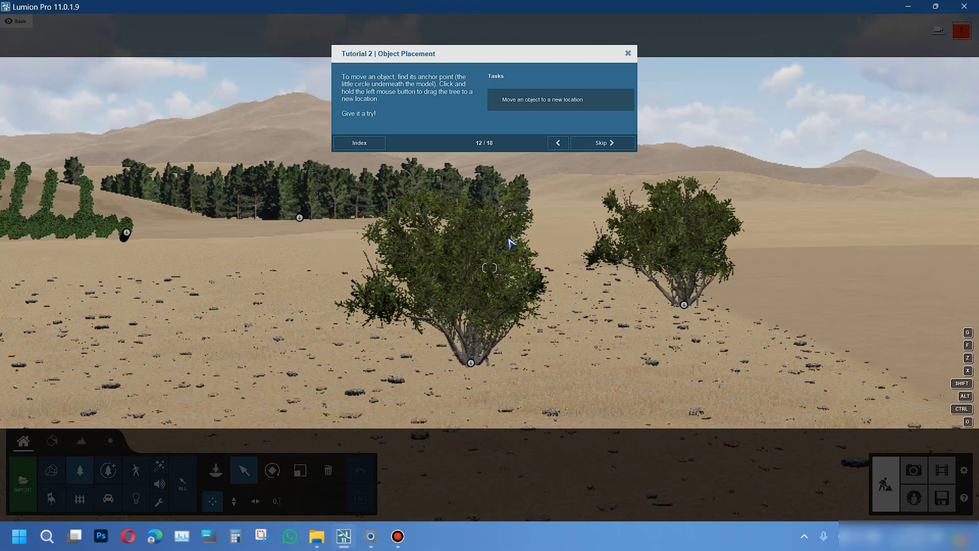
# Step: Examine the two placed shrubs up close and around their bases to look for the anchor points
pyautogui.press('w')
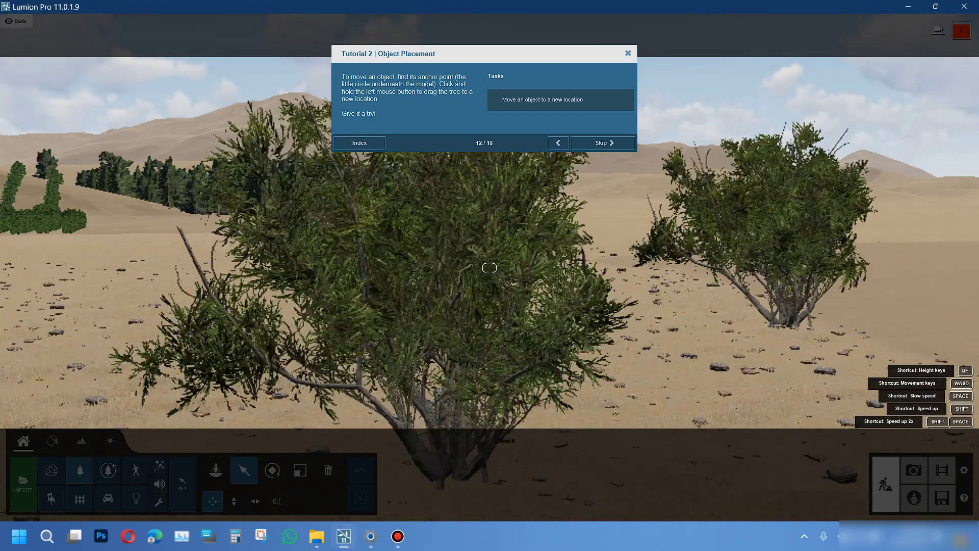
pyautogui.moveTo(490, 268); pyautogui.dragTo(622, 237, button='right')
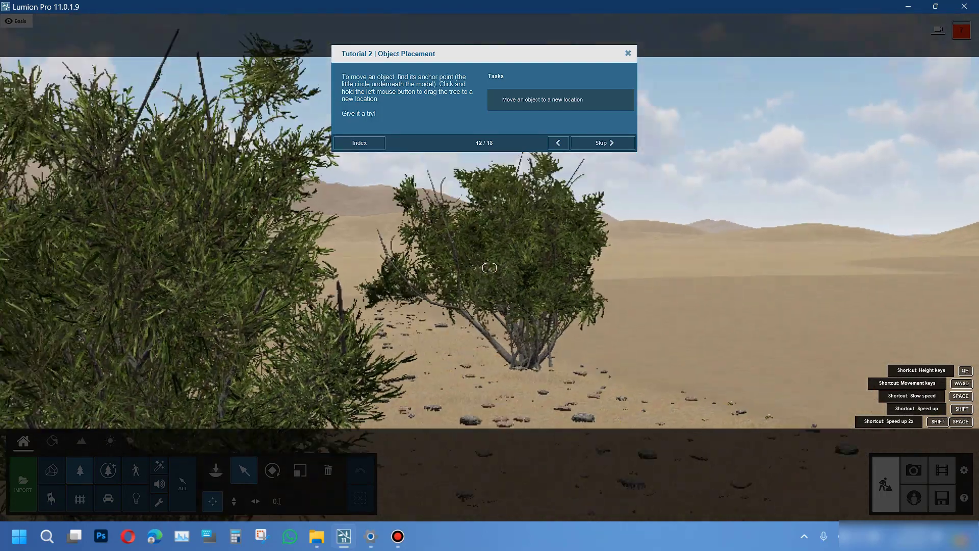
pyautogui.press('w')
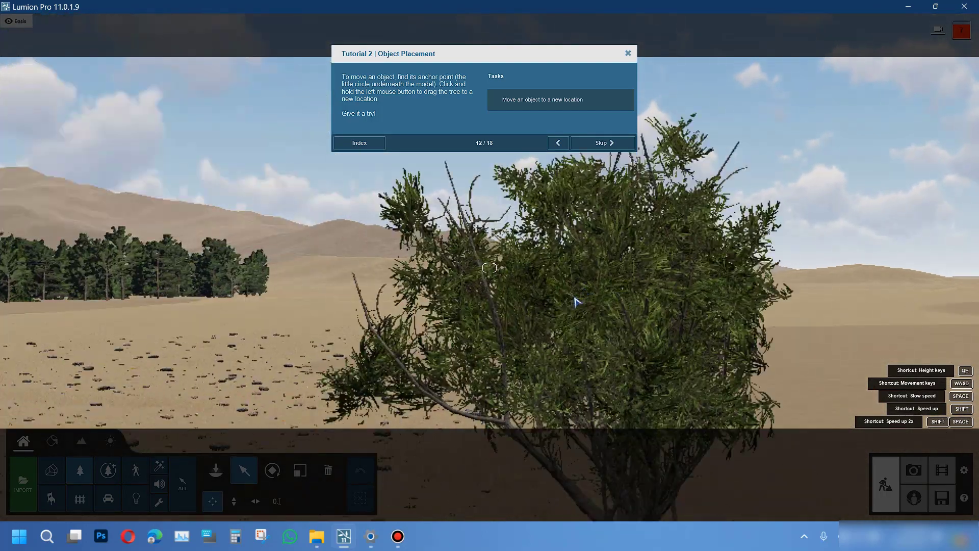
pyautogui.press('w')
pyautogui.press('s')
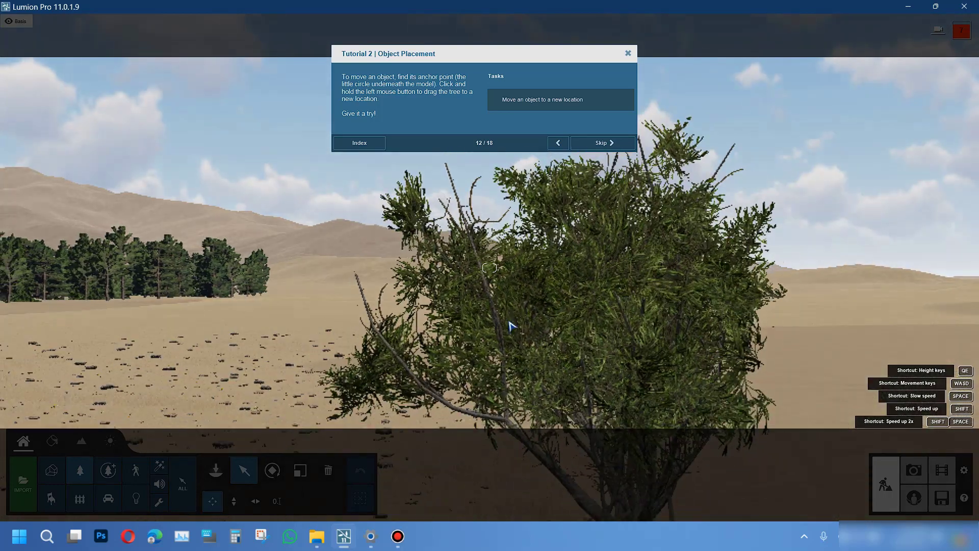
pyautogui.moveTo(488, 322); pyautogui.dragTo(609, 318, button='right')
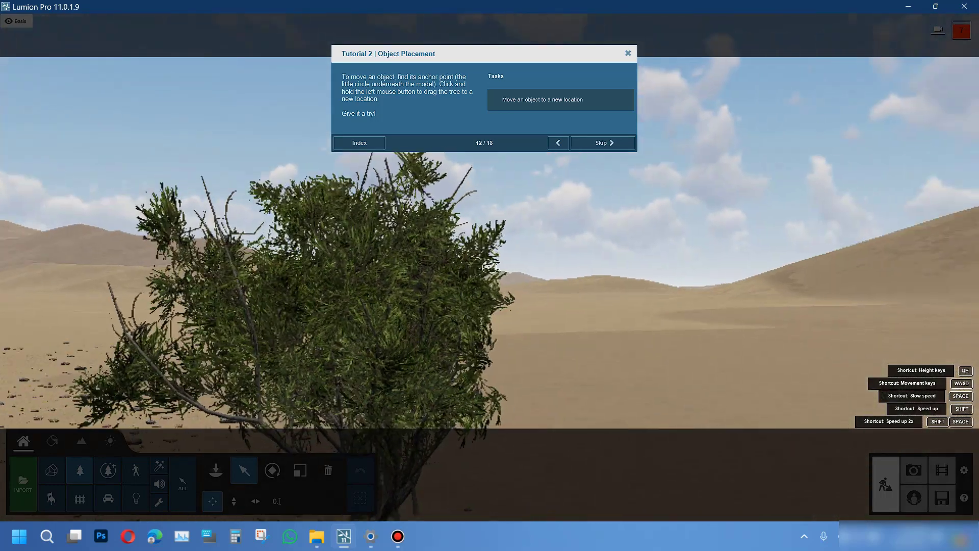
pyautogui.moveTo(515, 262); pyautogui.dragTo(429, 286, button='right')
pyautogui.press('w')
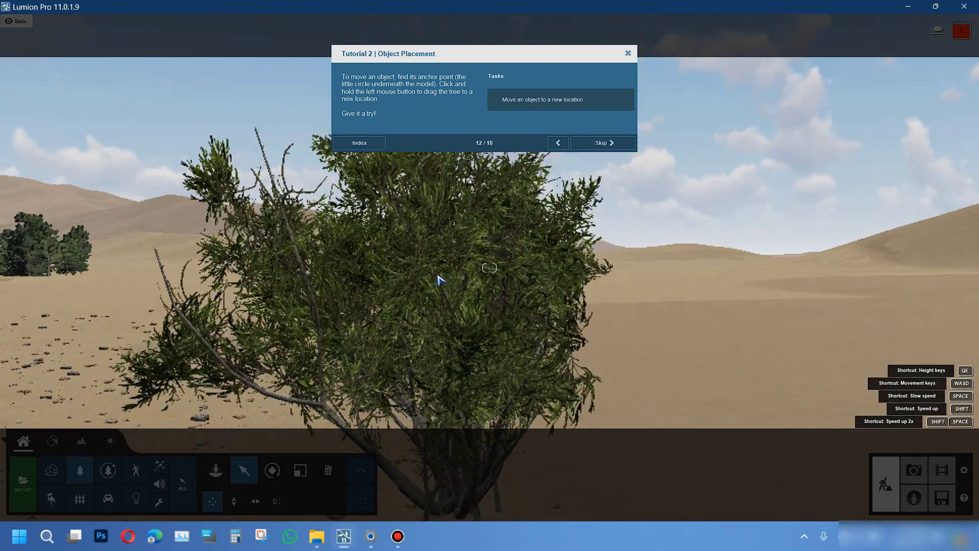
pyautogui.press('s')
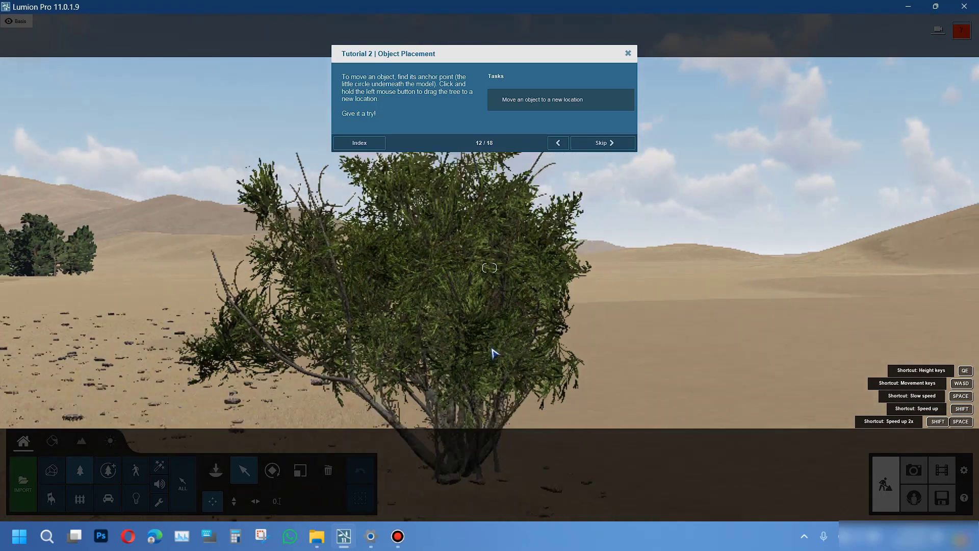
pyautogui.press('s')
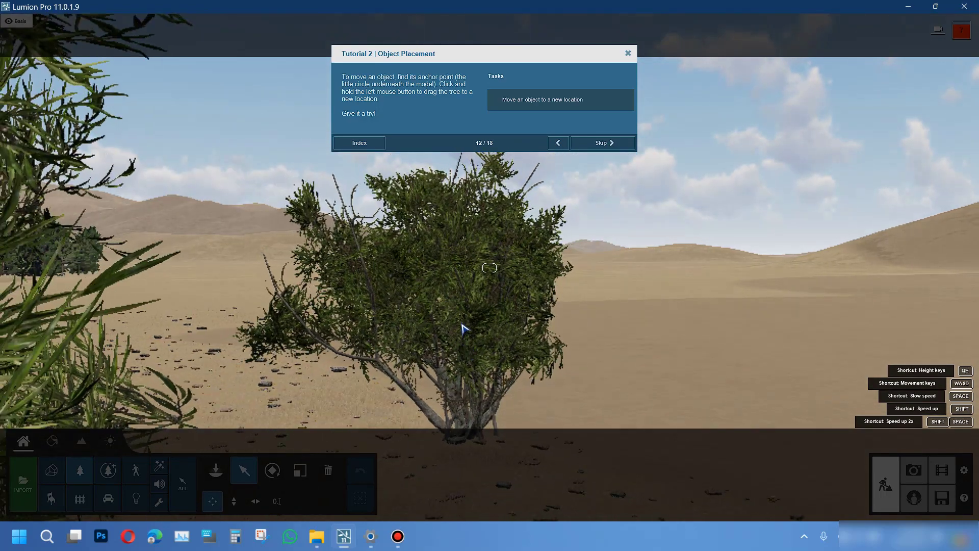
pyautogui.press('s')
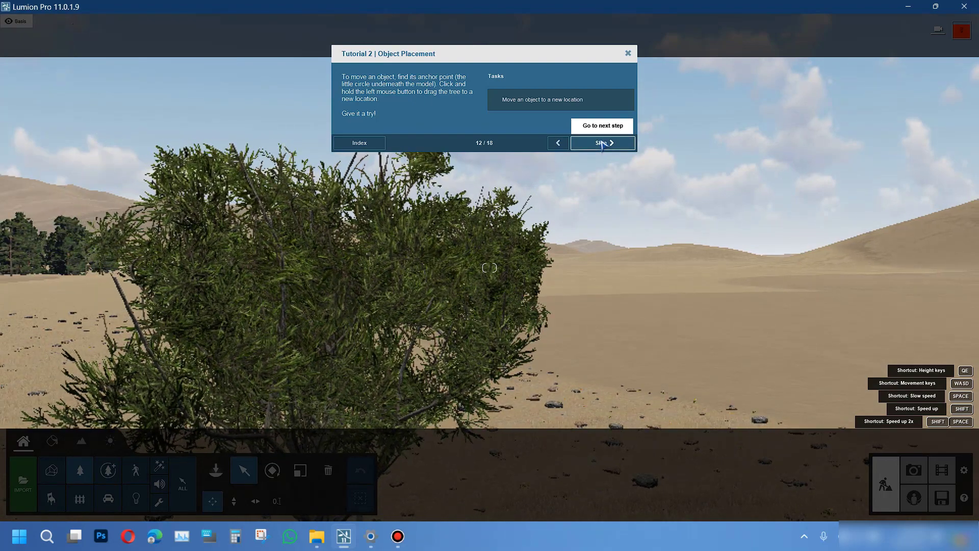
# Step: Advance to tutorial page 13 and move the nearer AfricanOlive RT Shrub2 by its anchor point, clear of the shrub behind it
pyautogui.click(602, 143)
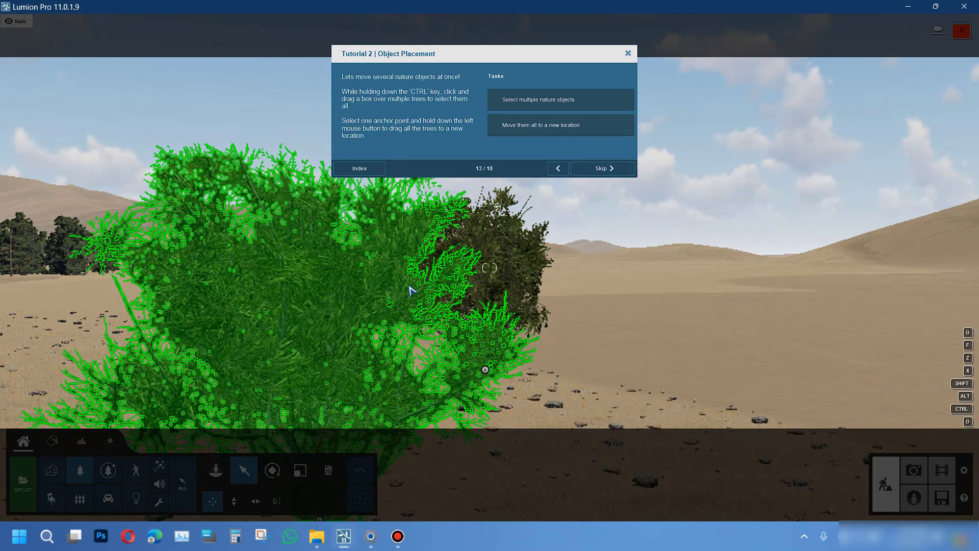
pyautogui.press('s')
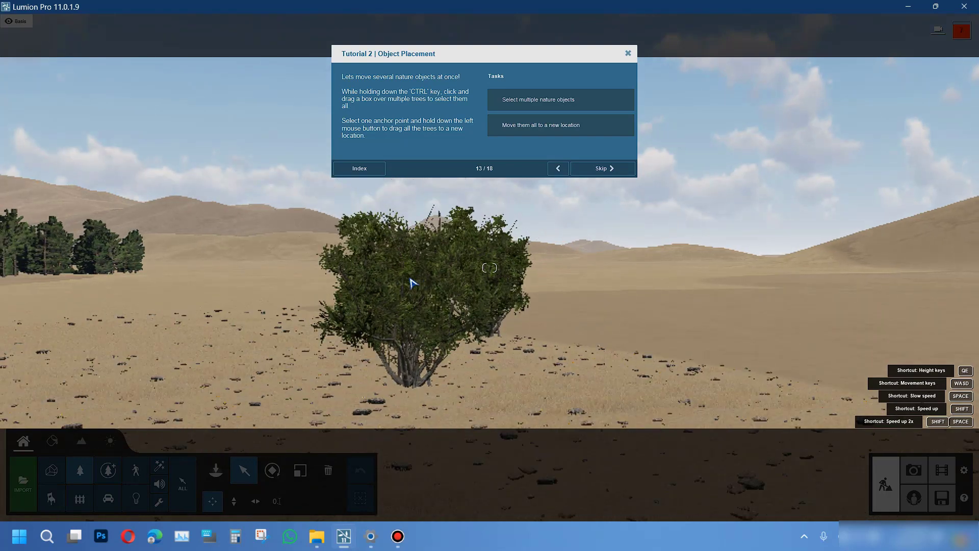
pyautogui.click(418, 276)
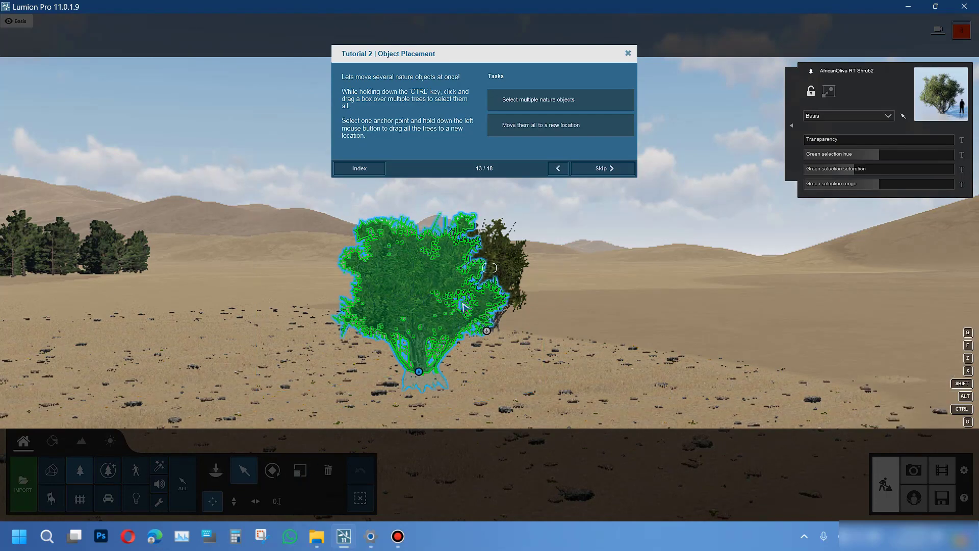
pyautogui.click(493, 303)
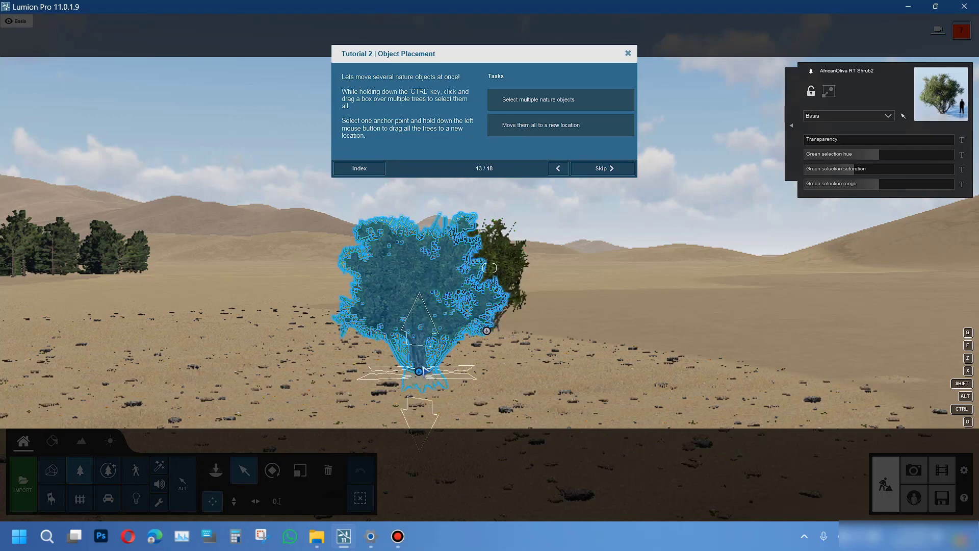
pyautogui.moveTo(419, 374); pyautogui.dragTo(293, 366)
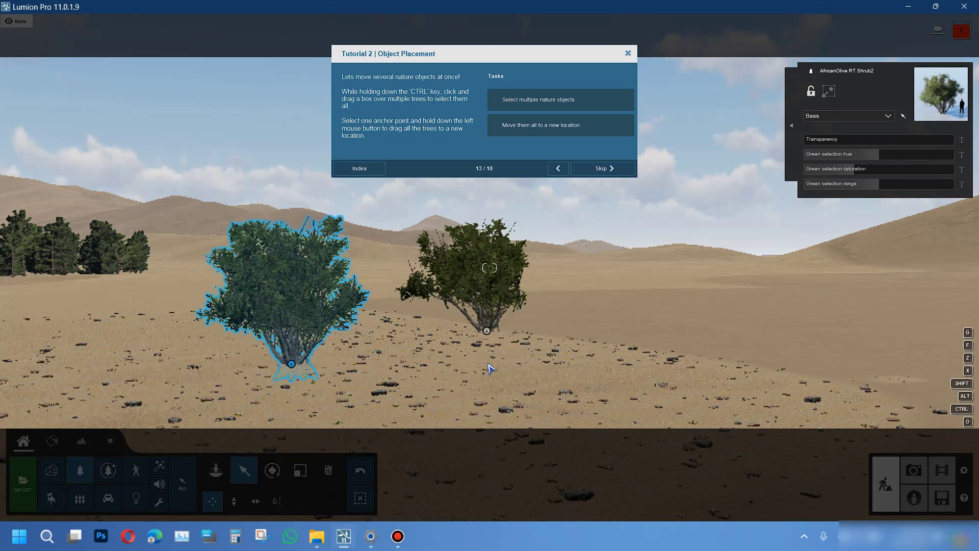
# Step: Advance from tutorial page 13 to page 15, switching to the Delete action on page 14
pyautogui.click(603, 168)
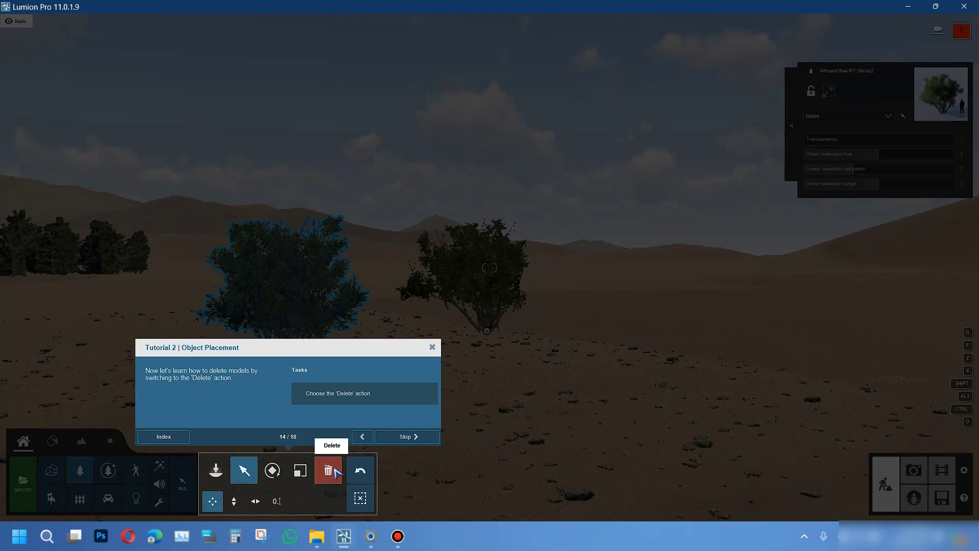
pyautogui.click(336, 471)
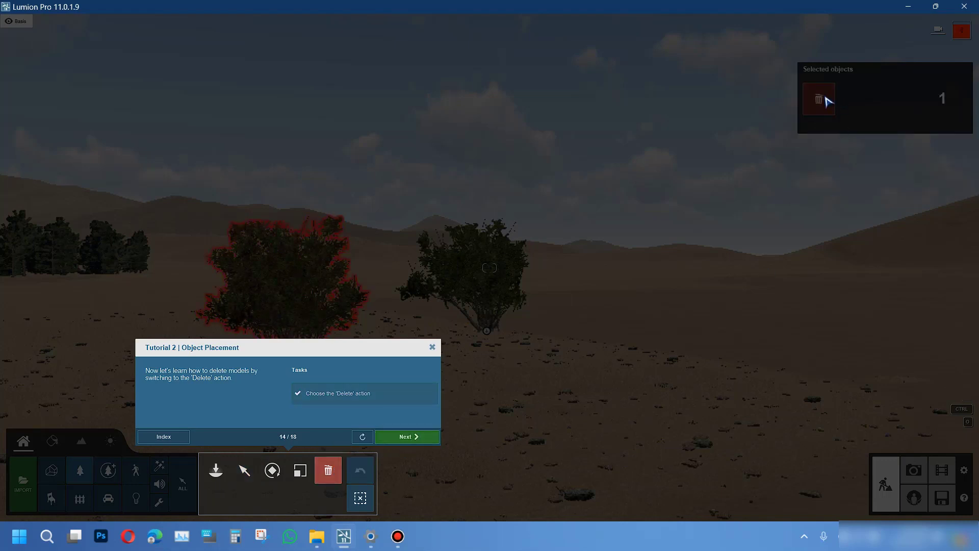
pyautogui.click(403, 437)
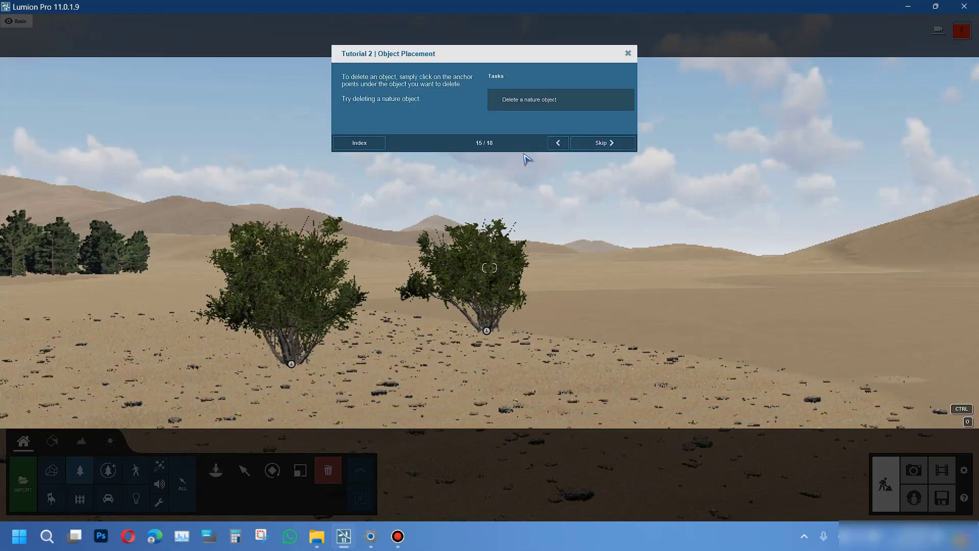
pyautogui.click(558, 143)
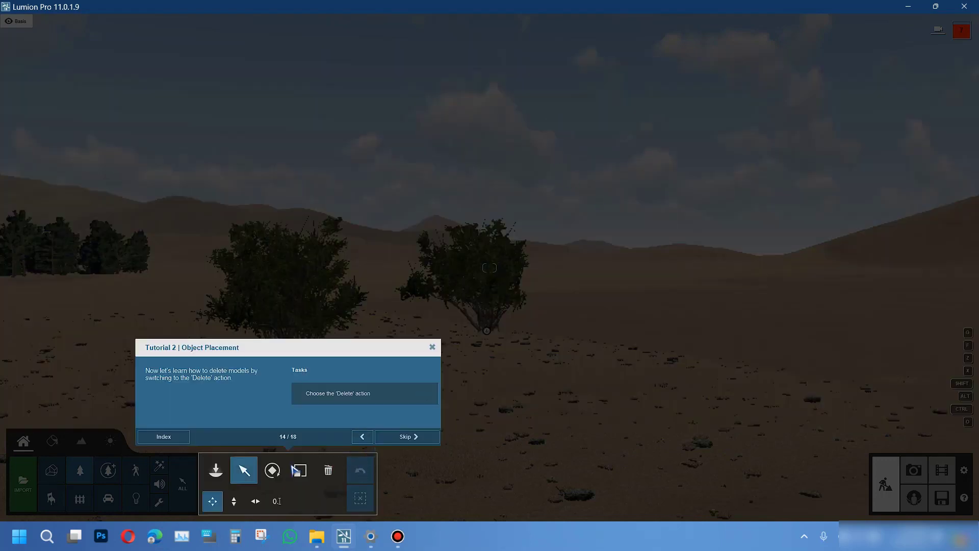
pyautogui.click(327, 476)
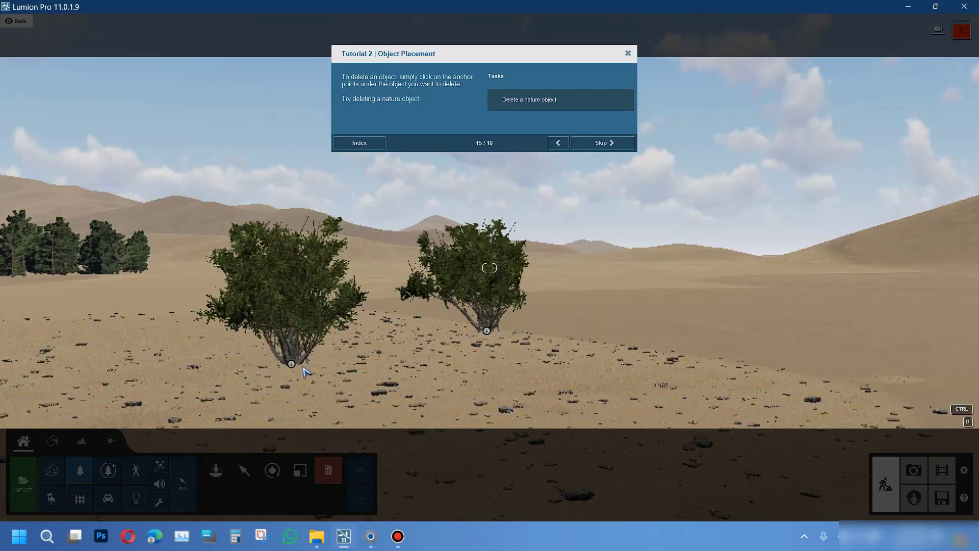
# Step: Delete both AfricanOlive shrubs by their anchor points and advance to tutorial page 16
pyautogui.click(291, 364)
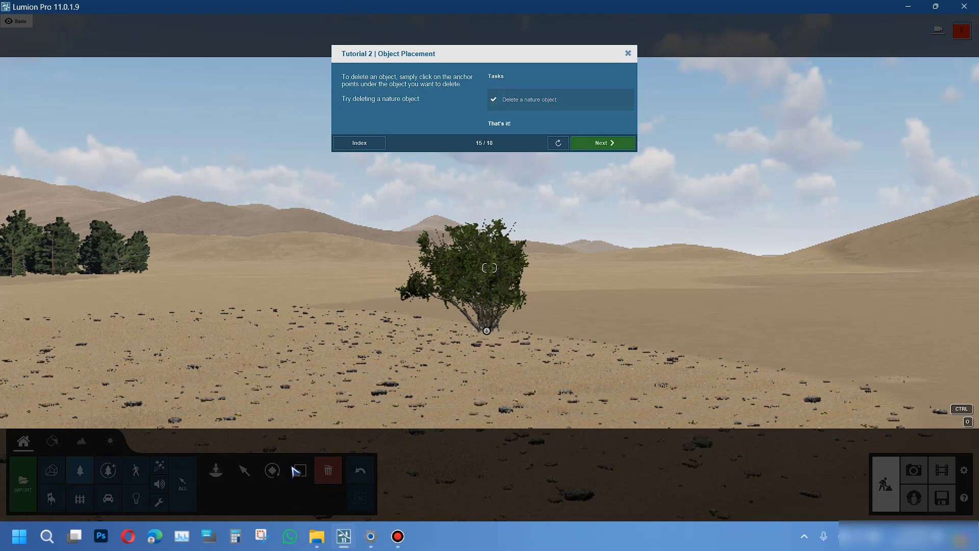
pyautogui.click(487, 331)
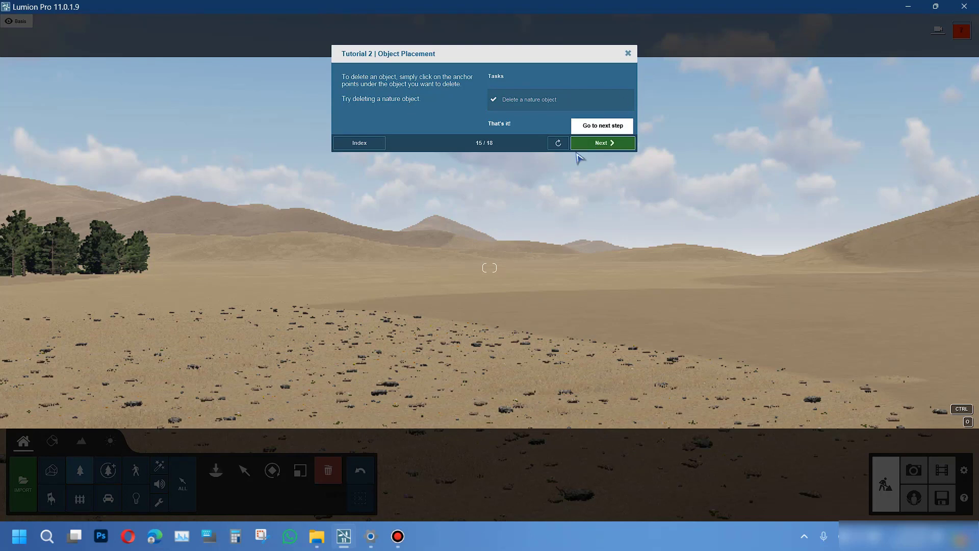
pyautogui.click(109, 253)
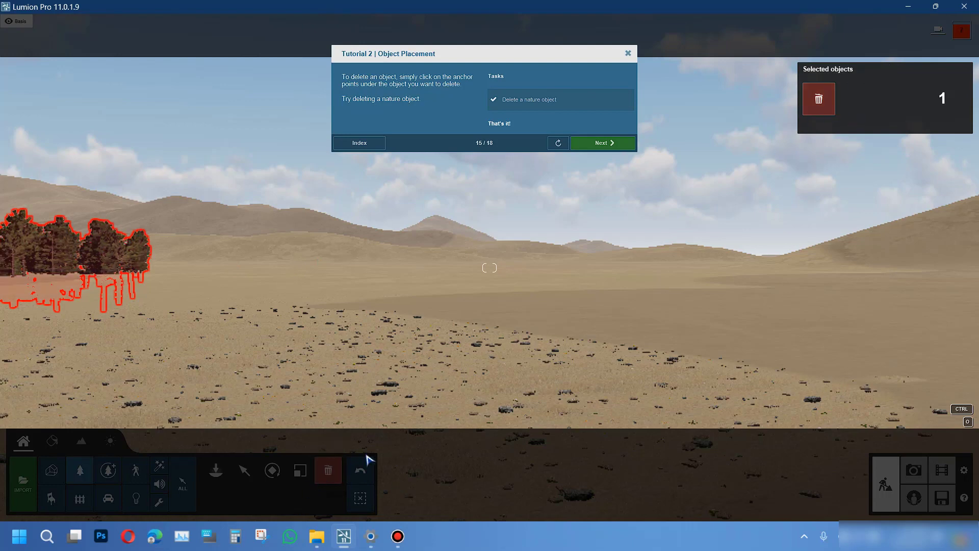
pyautogui.click(602, 143)
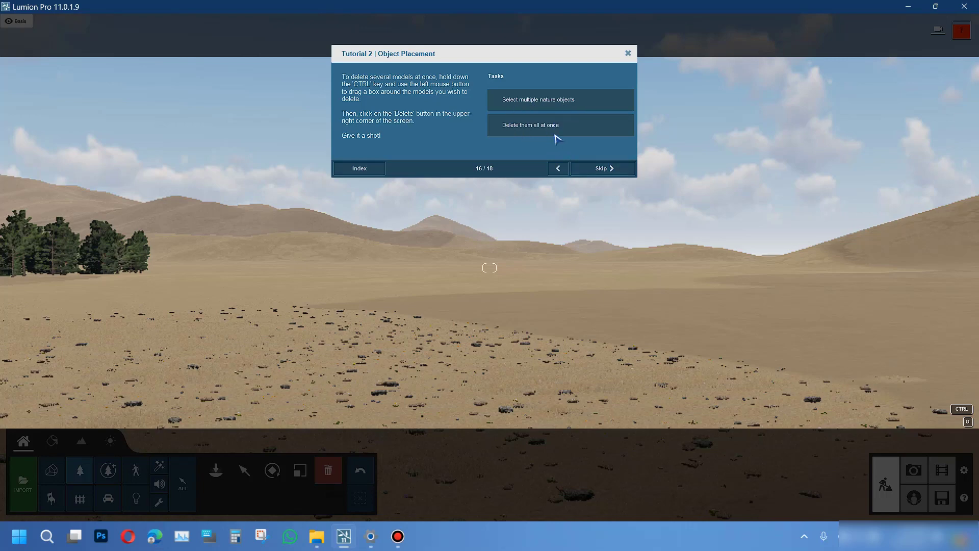
# Step: Select the distant group of conifers beside the planted hedge rows and delete it for the multiple-deletion task
pyautogui.keyDown('ctrl'); pyautogui.click(103, 261); pyautogui.keyUp('ctrl')
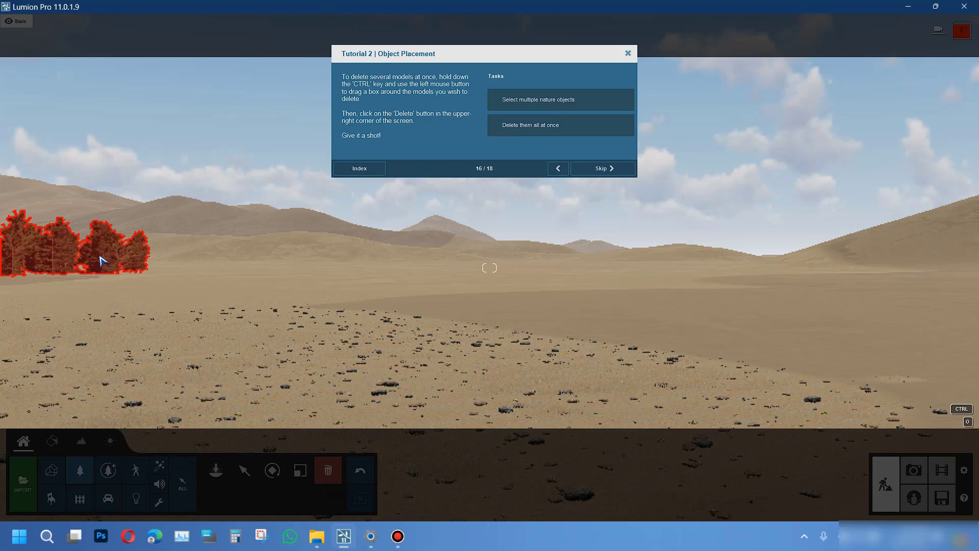
pyautogui.press('s')
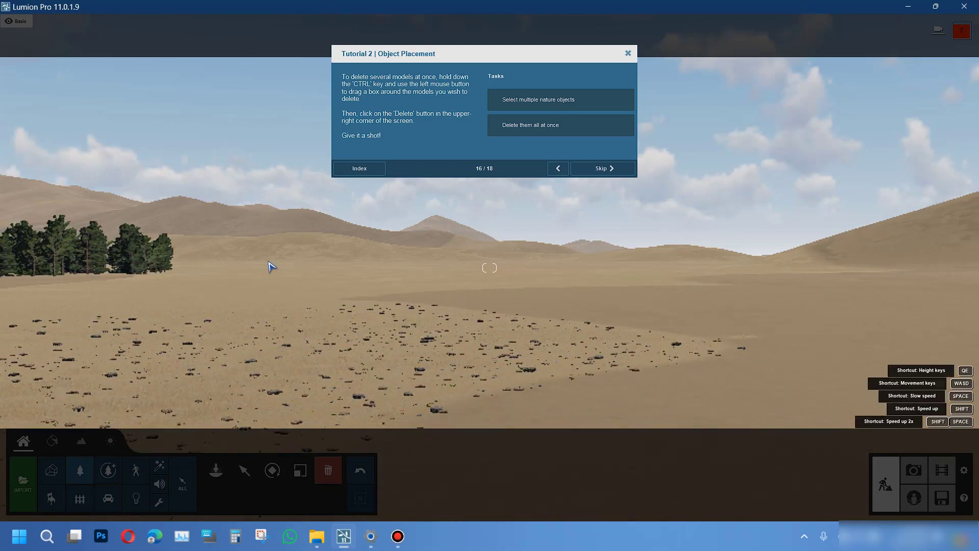
pyautogui.press('ctrl')
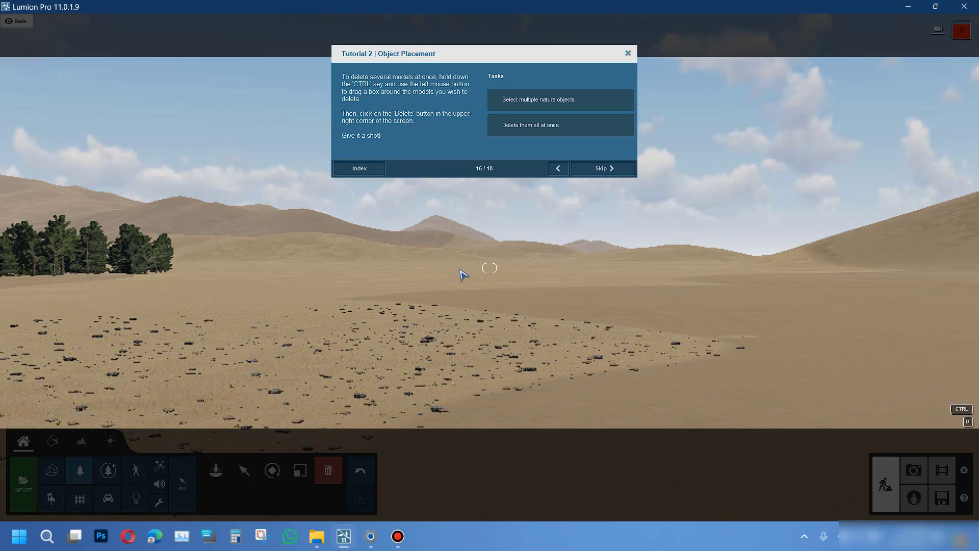
pyautogui.moveTo(448, 270); pyautogui.dragTo(247, 235, button='right')
pyautogui.press('a')
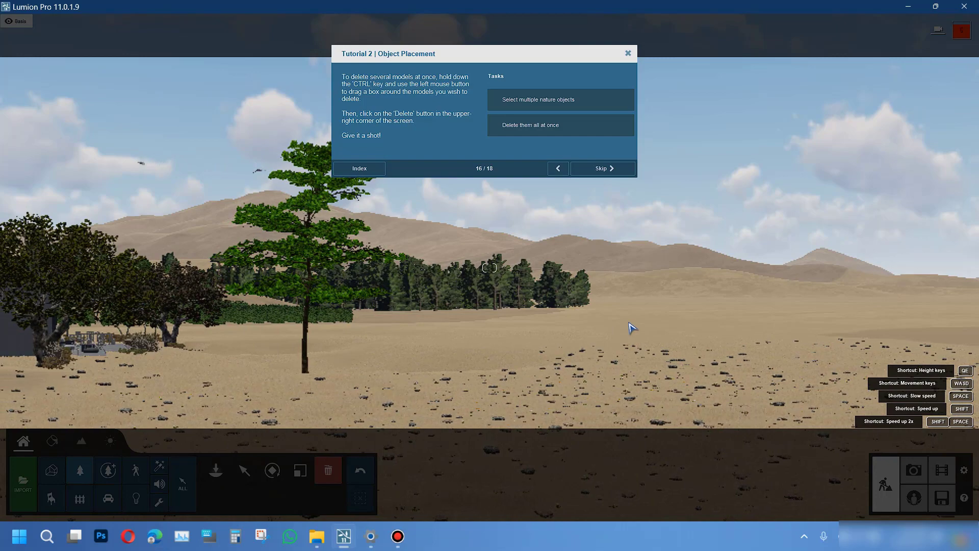
pyautogui.press('w')
pyautogui.press('w')
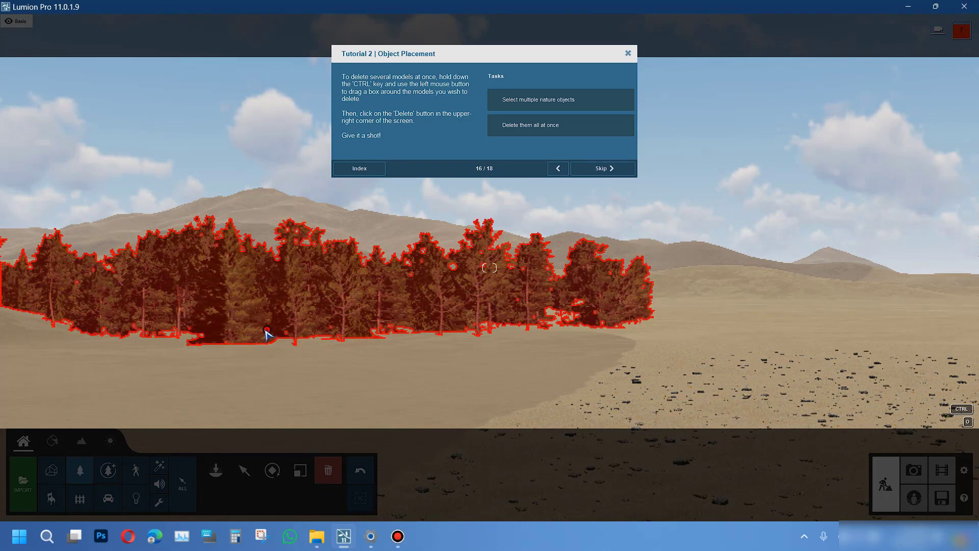
pyautogui.press('ctrl')
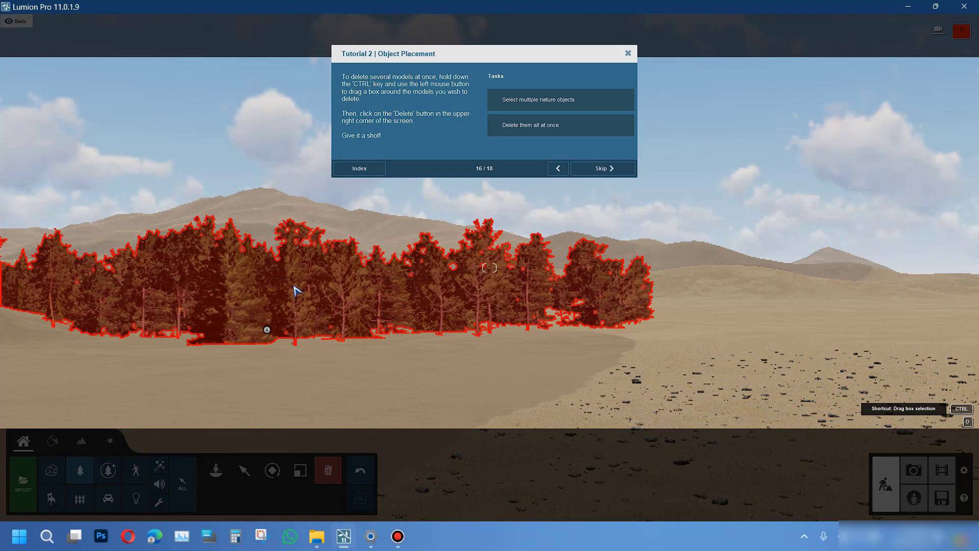
pyautogui.keyDown('ctrl'); pyautogui.click(266, 331); pyautogui.keyUp('ctrl')
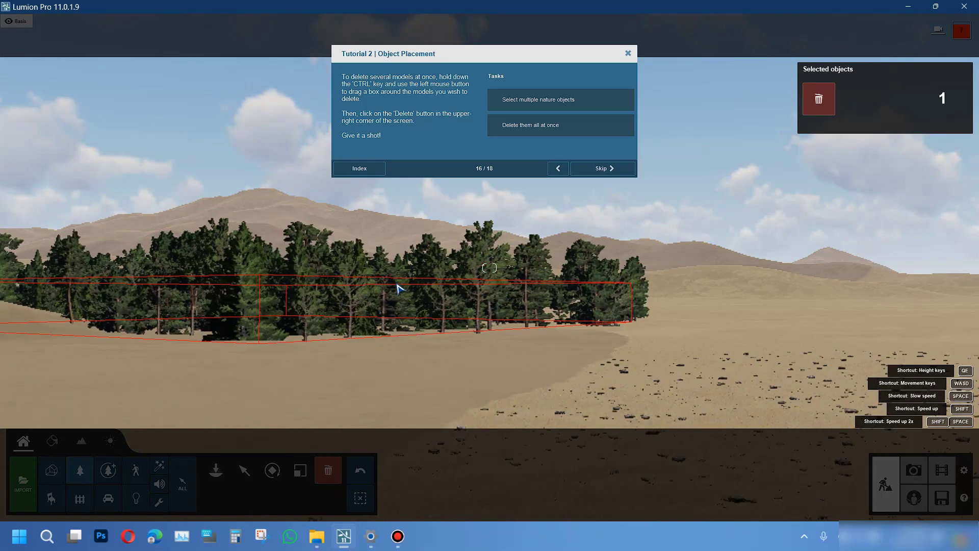
pyautogui.press('s')
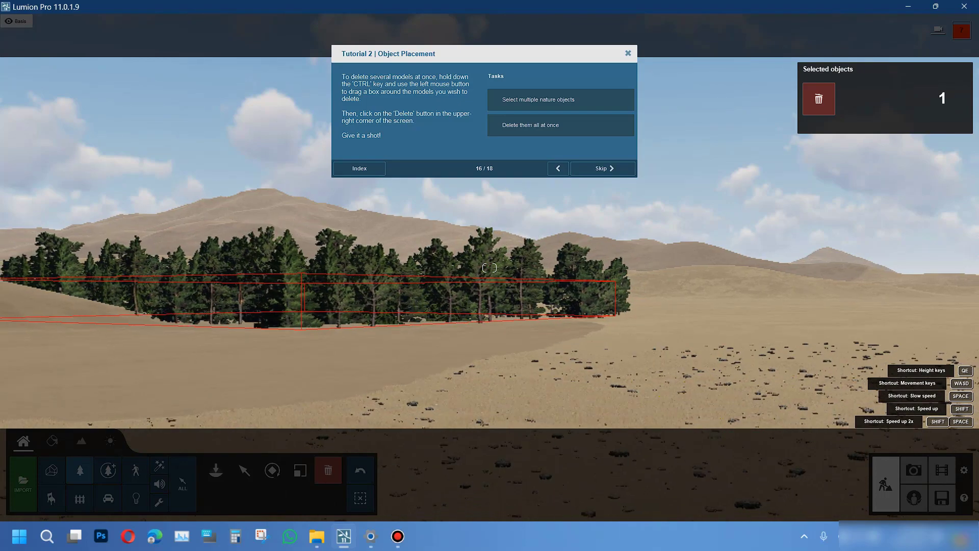
pyautogui.moveTo(423, 291); pyautogui.dragTo(519, 279, button='right')
pyautogui.press('s')
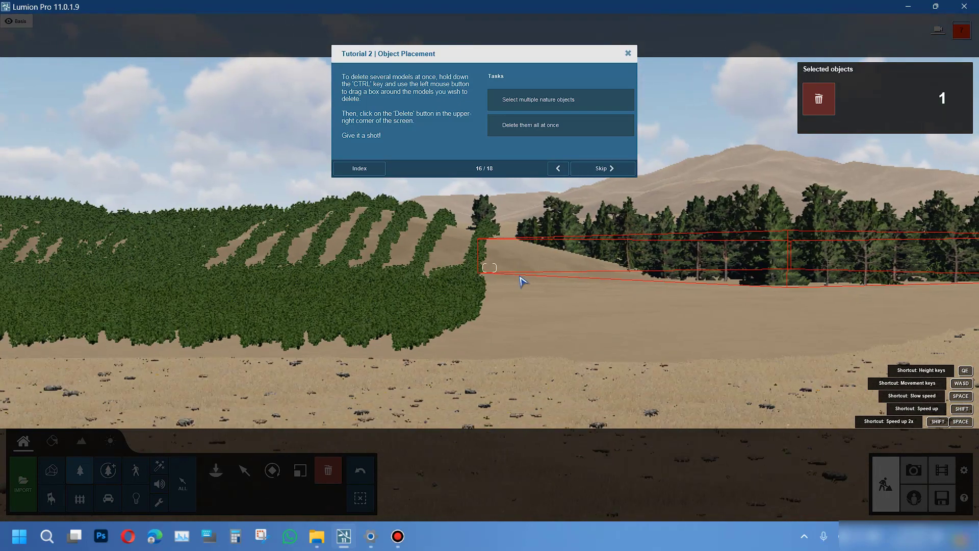
pyautogui.press('s')
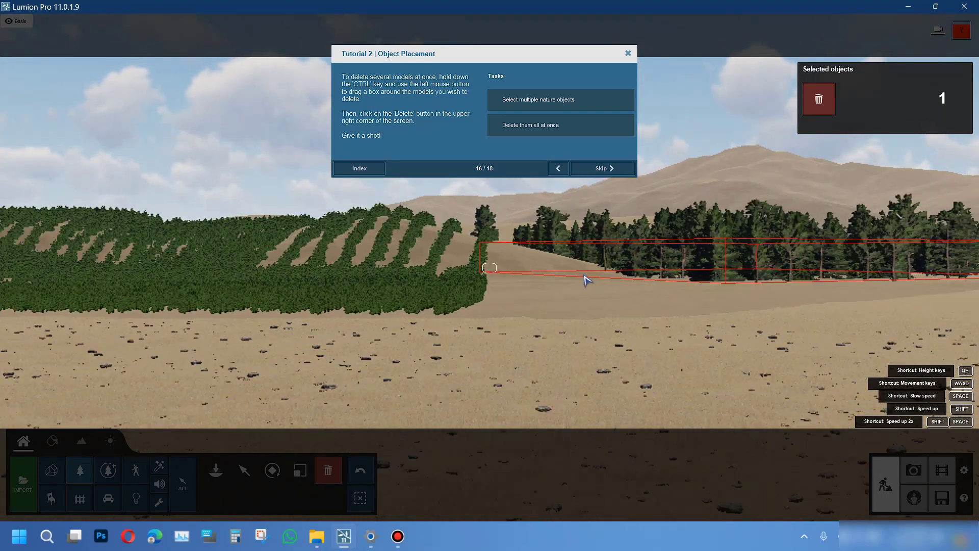
pyautogui.moveTo(612, 294); pyautogui.dragTo(339, 280, button='right')
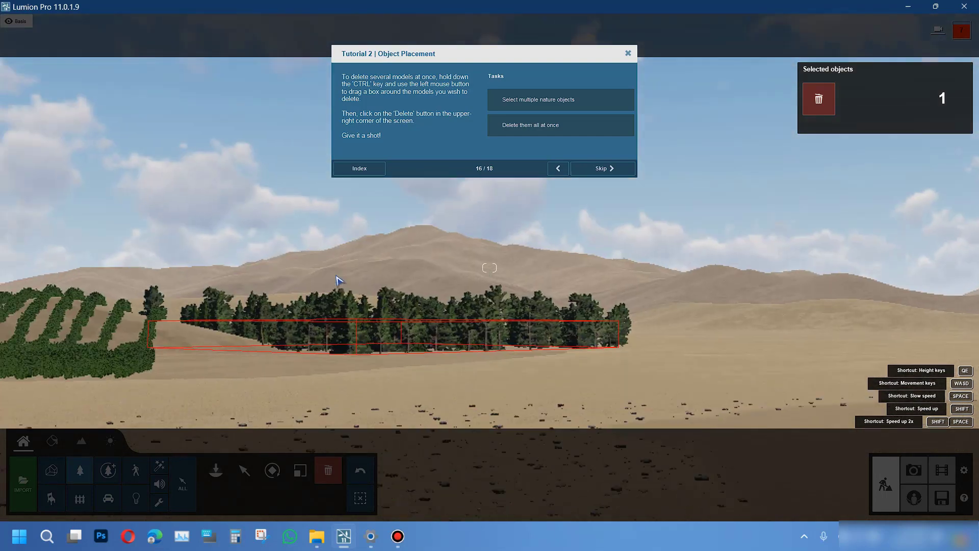
pyautogui.press('w')
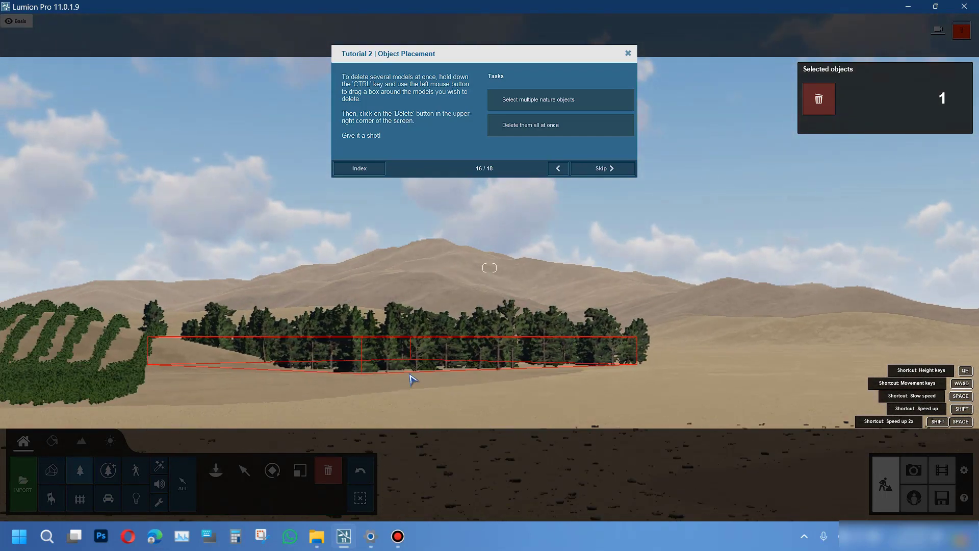
pyautogui.press('w')
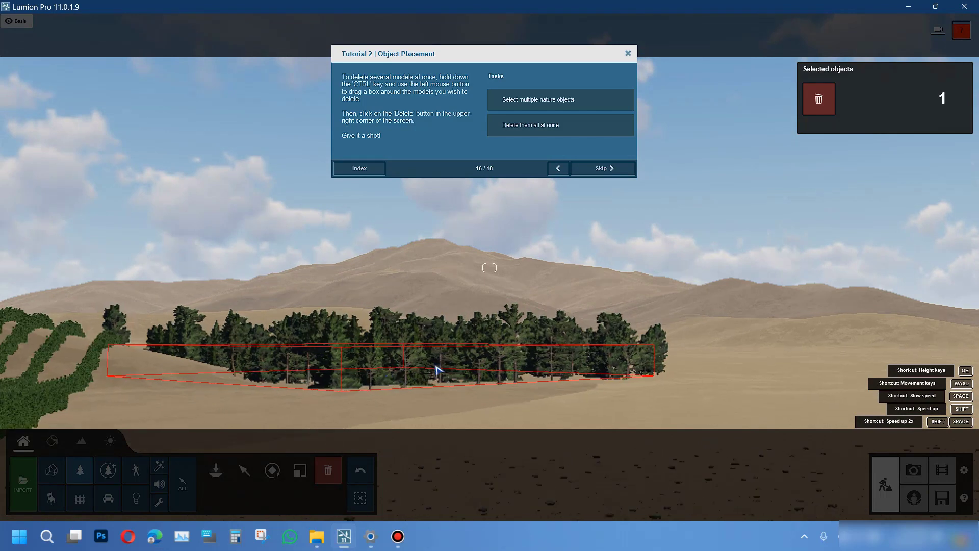
pyautogui.moveTo(435, 371); pyautogui.dragTo(360, 332, button='right')
pyautogui.click(359, 327)
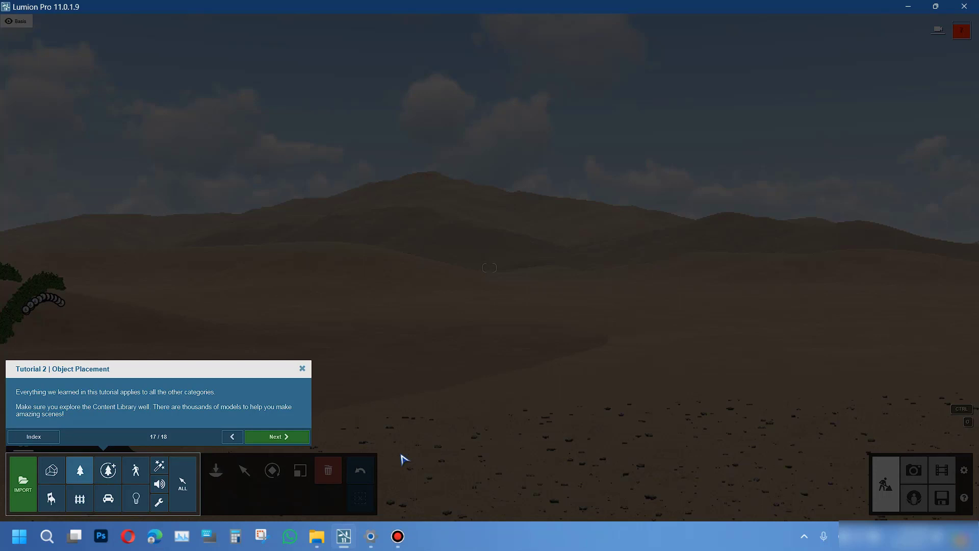
# Step: Finish the Object Placement tutorial through its last page and dismiss the note about restarting it
pyautogui.click(280, 436)
pyautogui.click(281, 436)
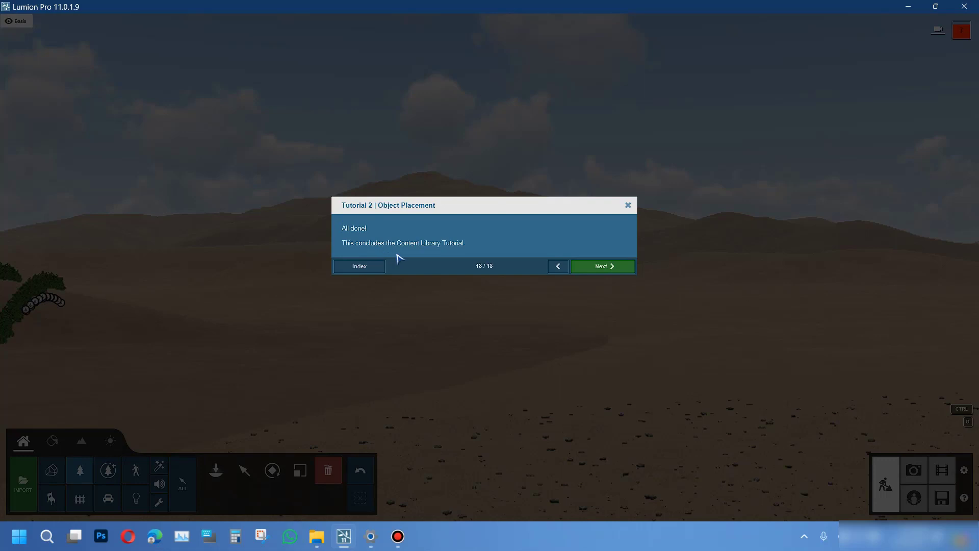
pyautogui.click(615, 273)
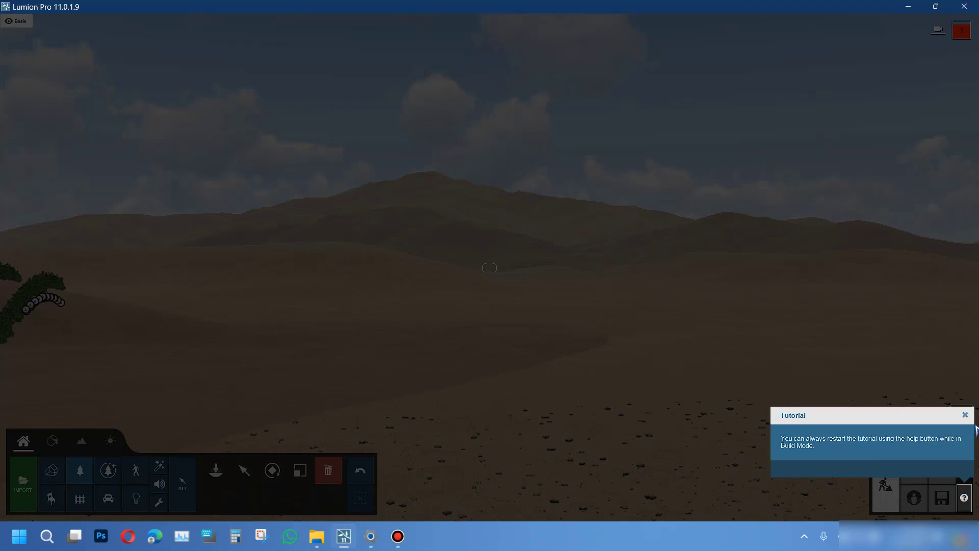
pyautogui.click(965, 415)
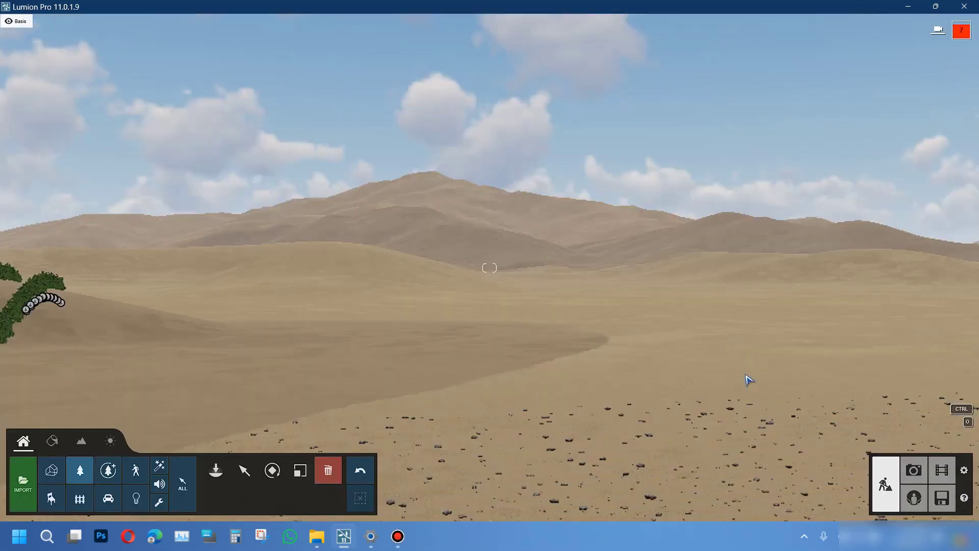
# Step: Examine the dense conifer forest on the hillside and the undergrowth along its edge
pyautogui.moveTo(490, 268); pyautogui.dragTo(708, 306, button='right')
pyautogui.moveTo(429, 278); pyautogui.dragTo(403, 275, button='right')
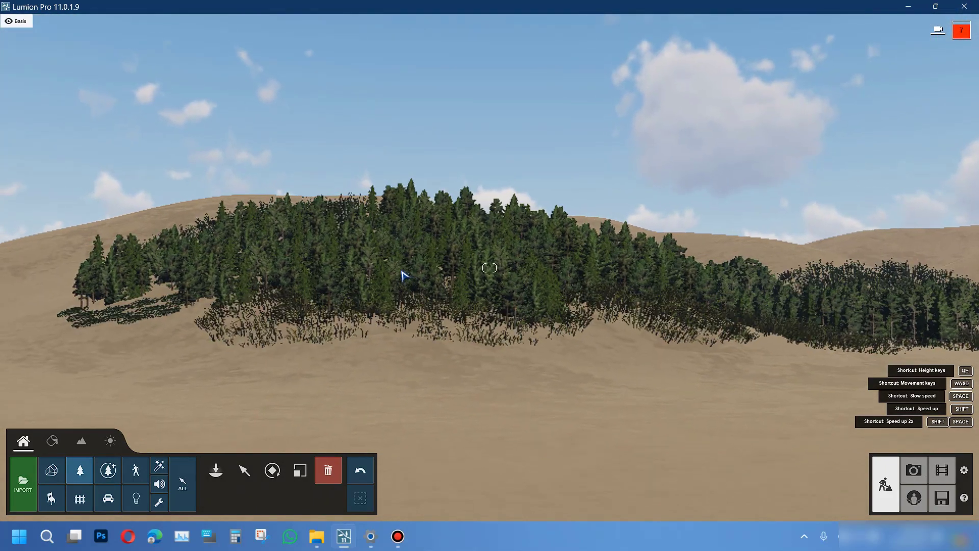
pyautogui.moveTo(488, 313); pyautogui.dragTo(527, 326, button='right')
pyautogui.press('w')
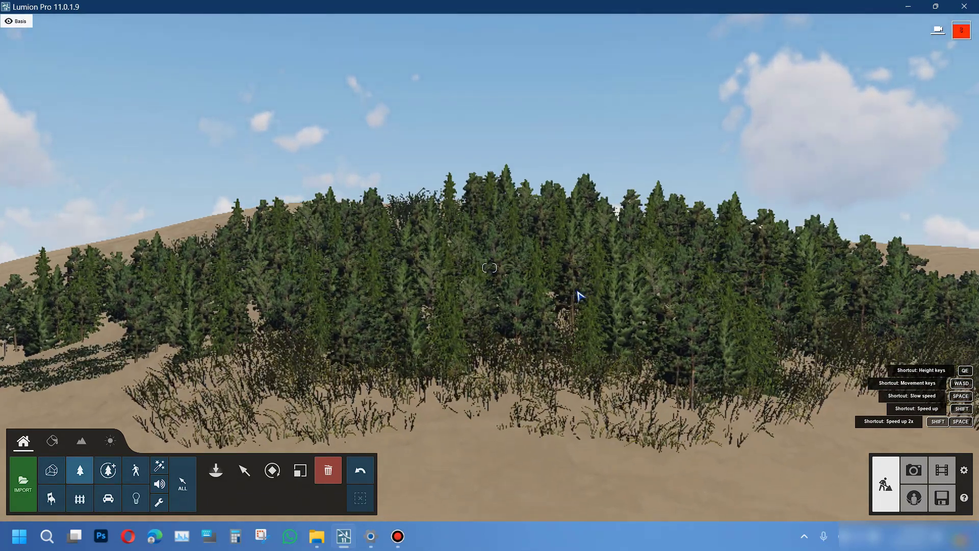
pyautogui.press('w')
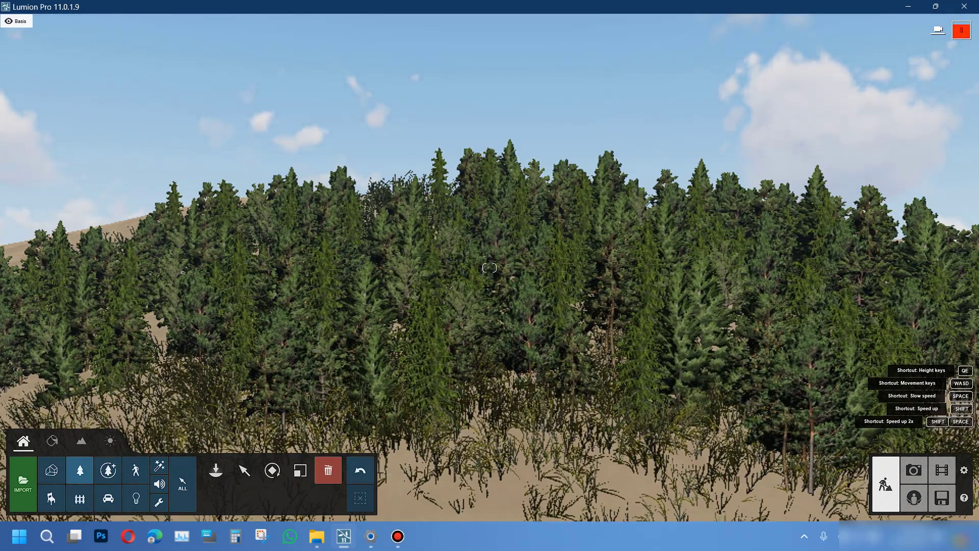
pyautogui.moveTo(582, 306); pyautogui.dragTo(586, 404, button='right')
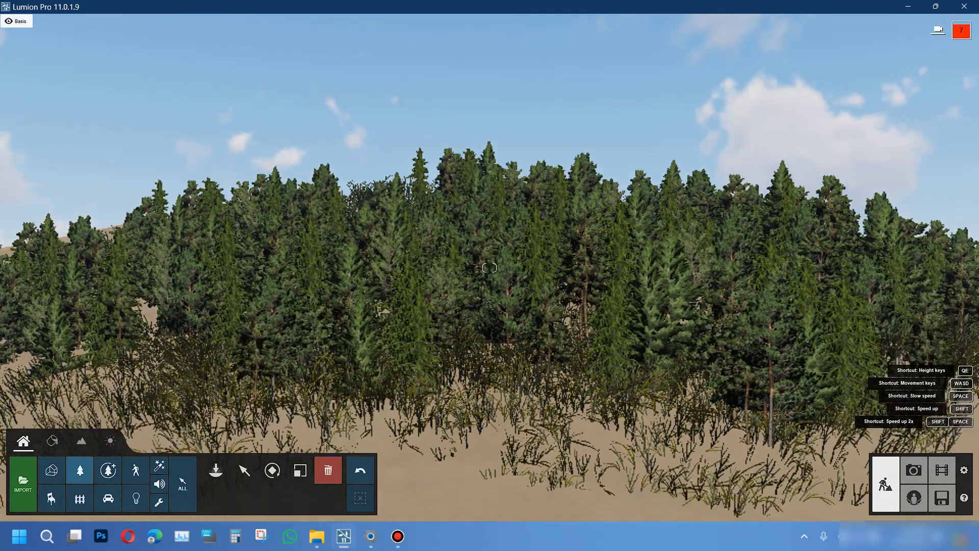
# Step: Frame the edge of the conifer forest with the sand dunes behind it and switch to Photo mode
pyautogui.moveTo(575, 448); pyautogui.dragTo(839, 365, button='right')
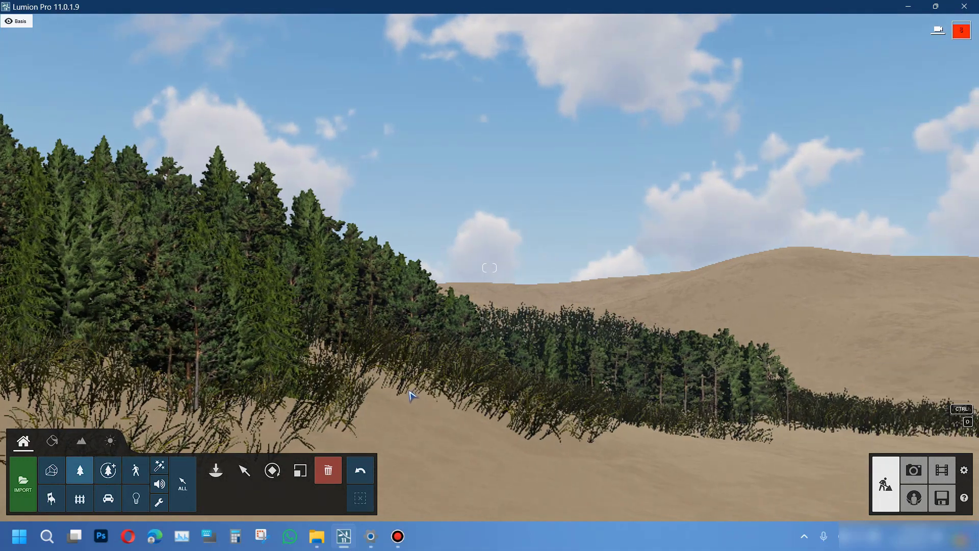
pyautogui.moveTo(352, 392); pyautogui.dragTo(318, 342, button='right')
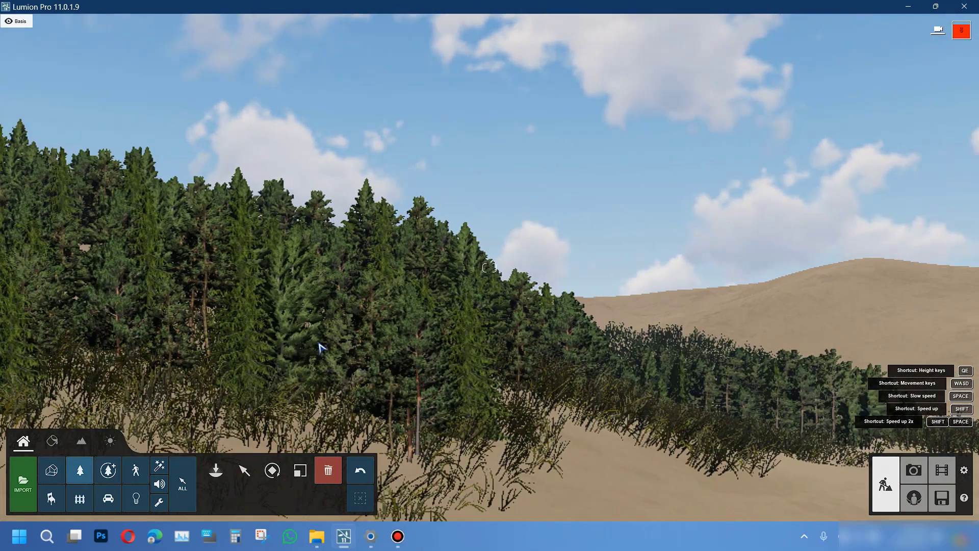
pyautogui.press('ctrl')
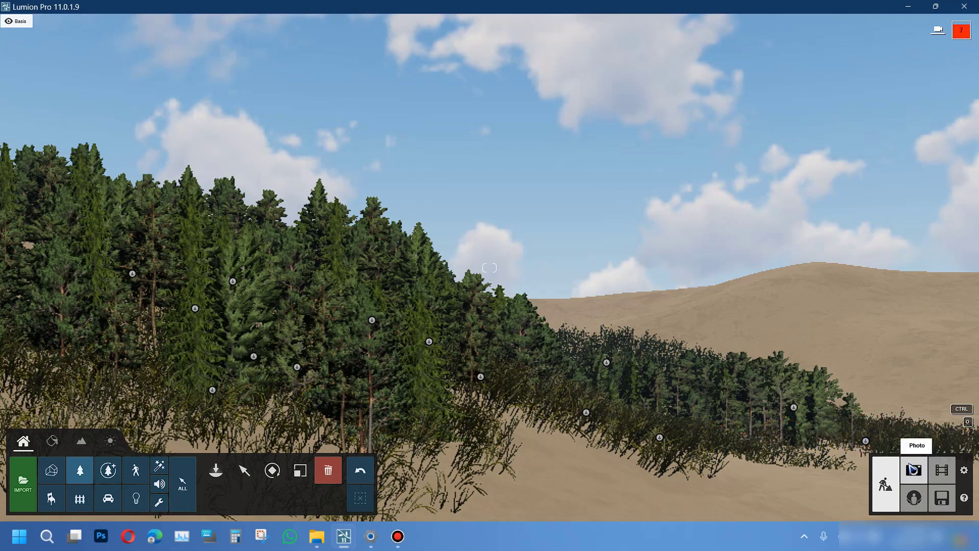
pyautogui.click(917, 470)
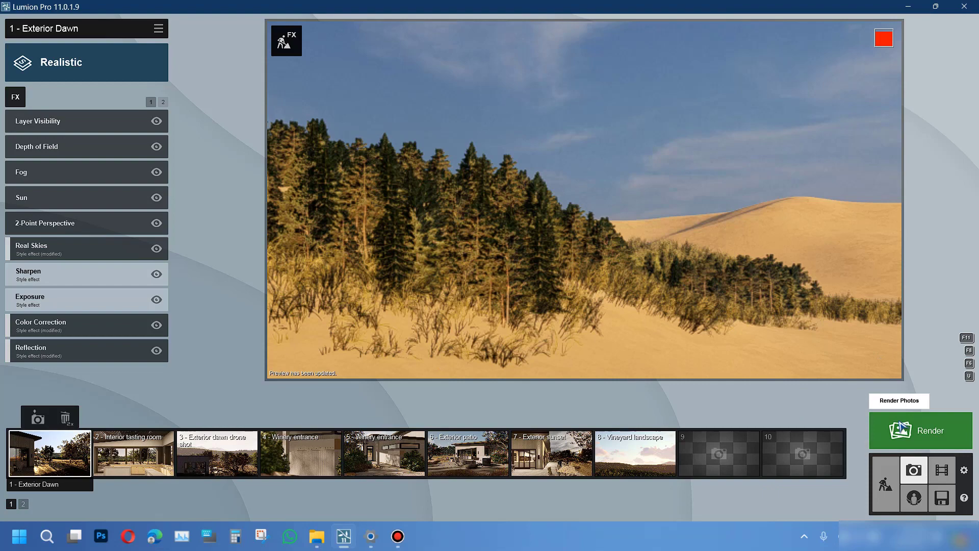
# Step: Render the current shot at Poster size, 7680x4320, as a JPG file named Nature-1
pyautogui.click(902, 427)
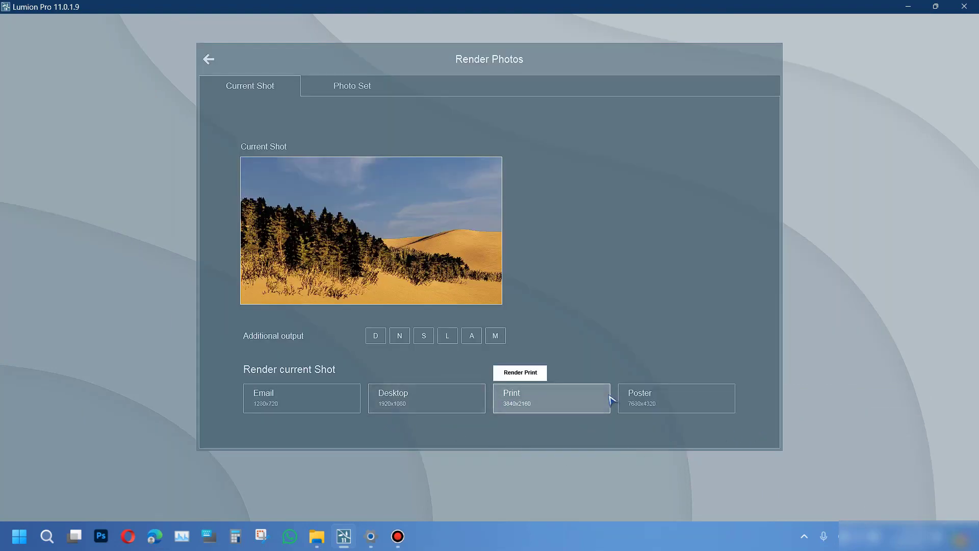
pyautogui.click(648, 404)
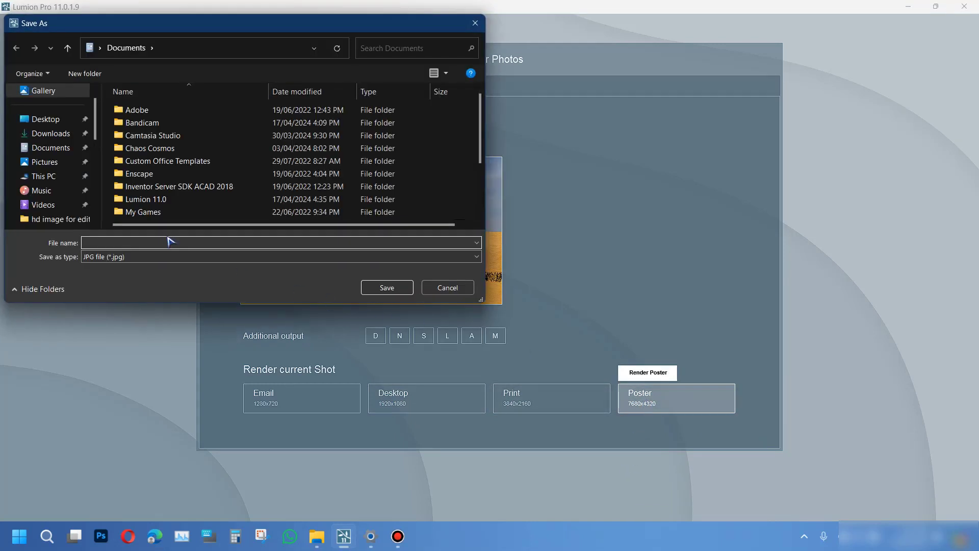
pyautogui.moveTo(126, 24); pyautogui.dragTo(146, 24)
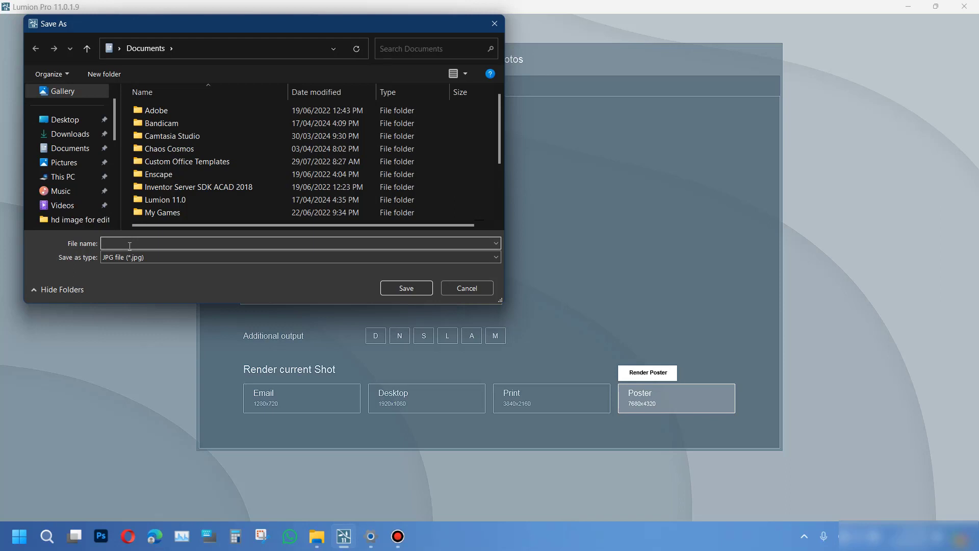
pyautogui.write('Nature-1')
pyautogui.click(423, 288)
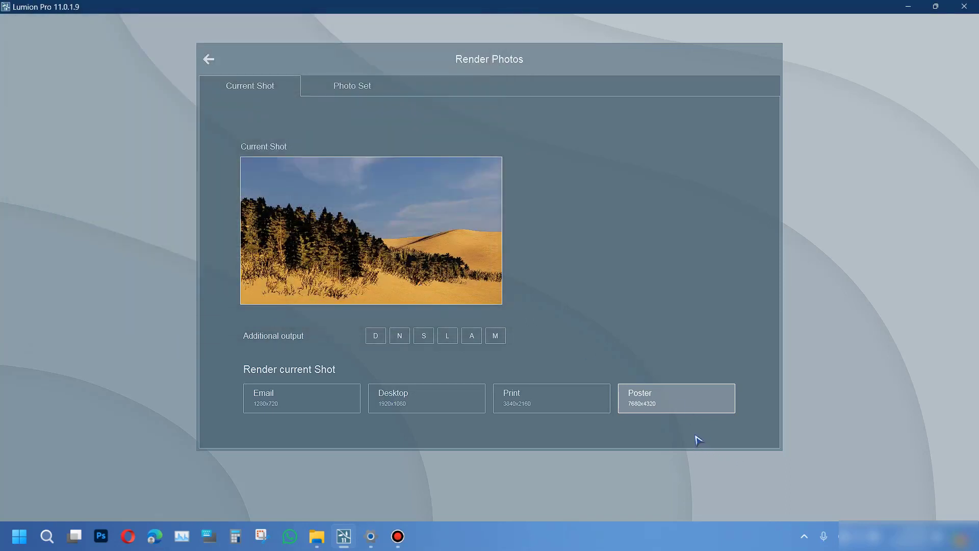
pyautogui.click(671, 399)
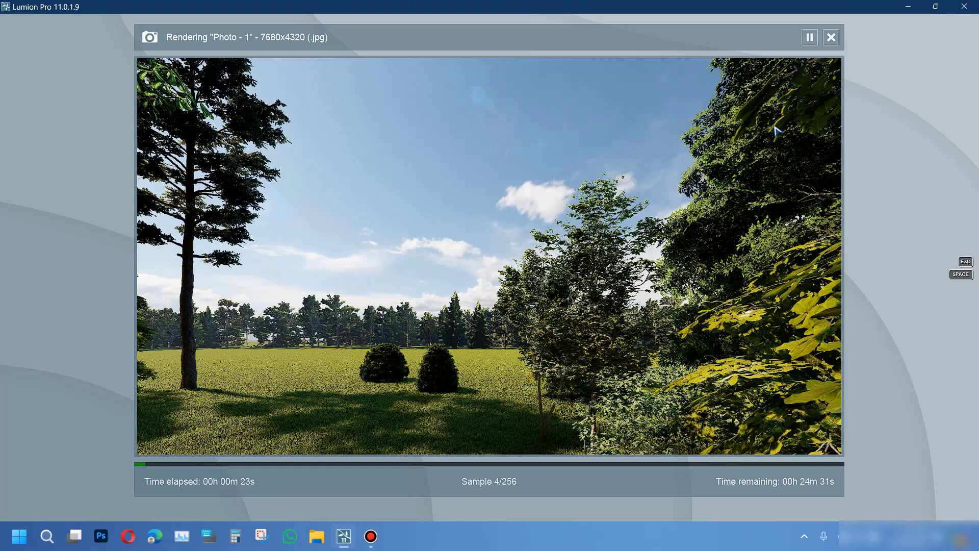